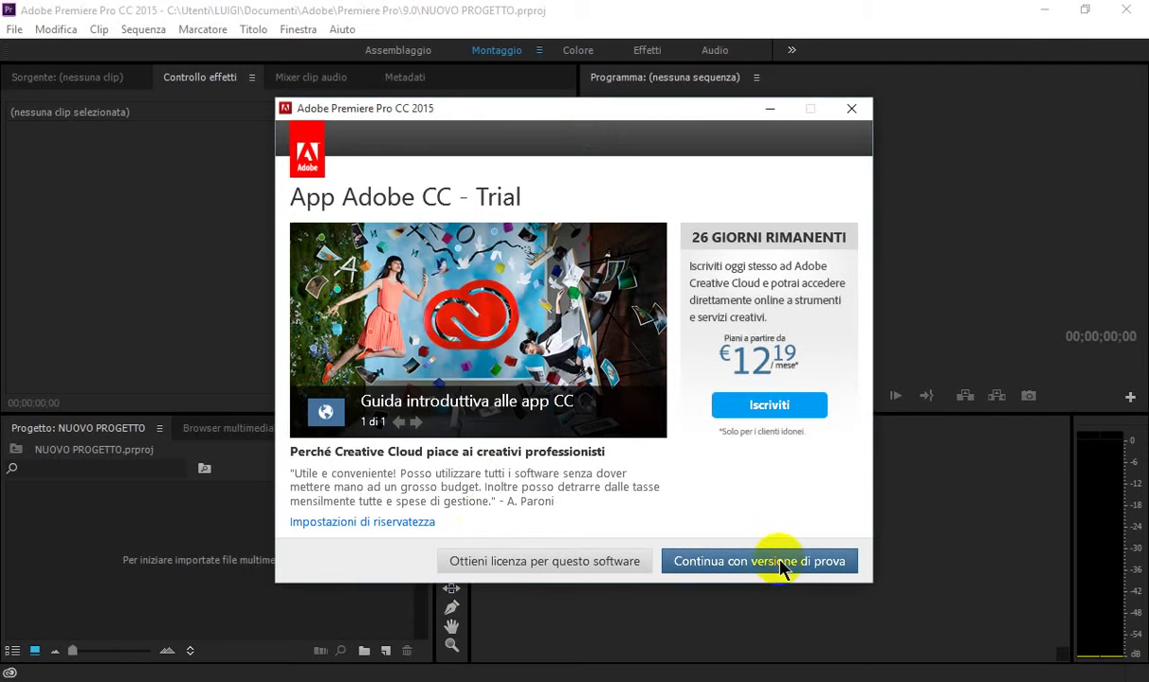
Step: Continue with the trial version and create a new project named LAVORARE CON PREMIERE
left_click(780, 562)
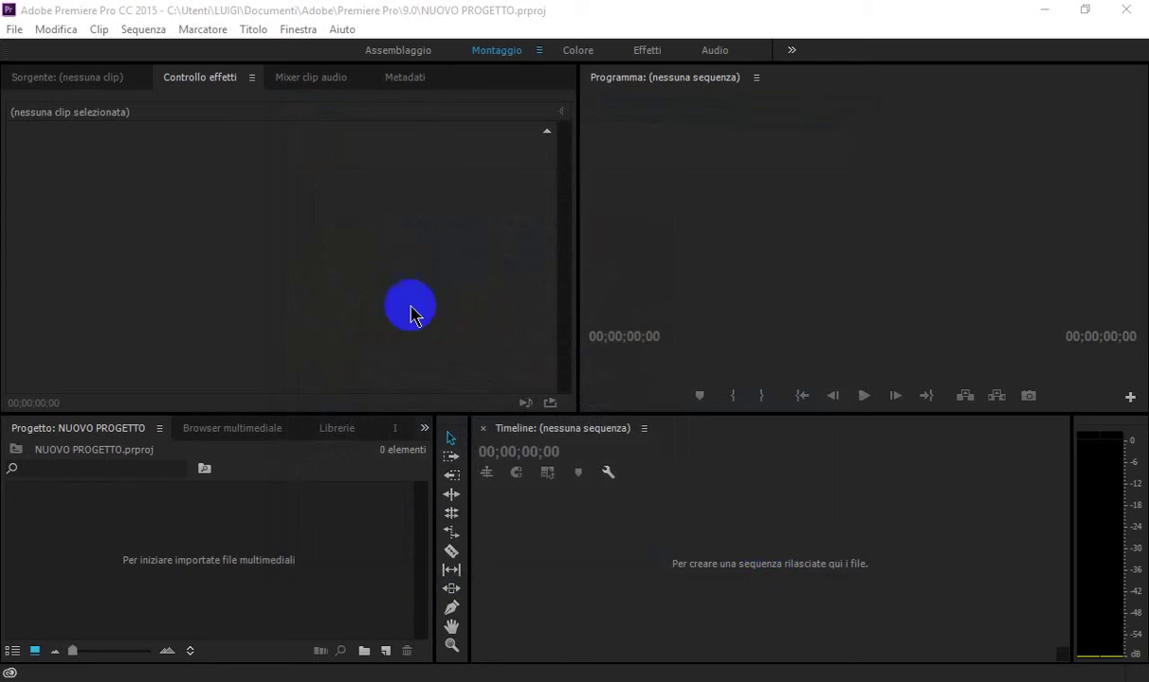
left_click(15, 30)
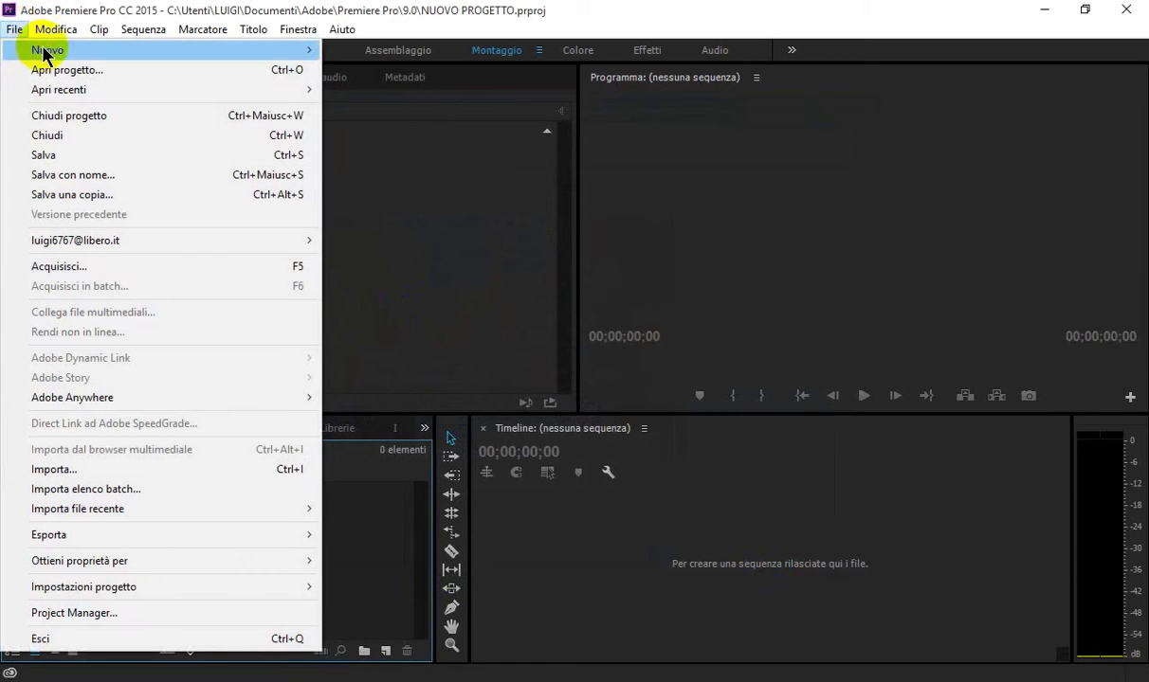
mouse_move(313, 52)
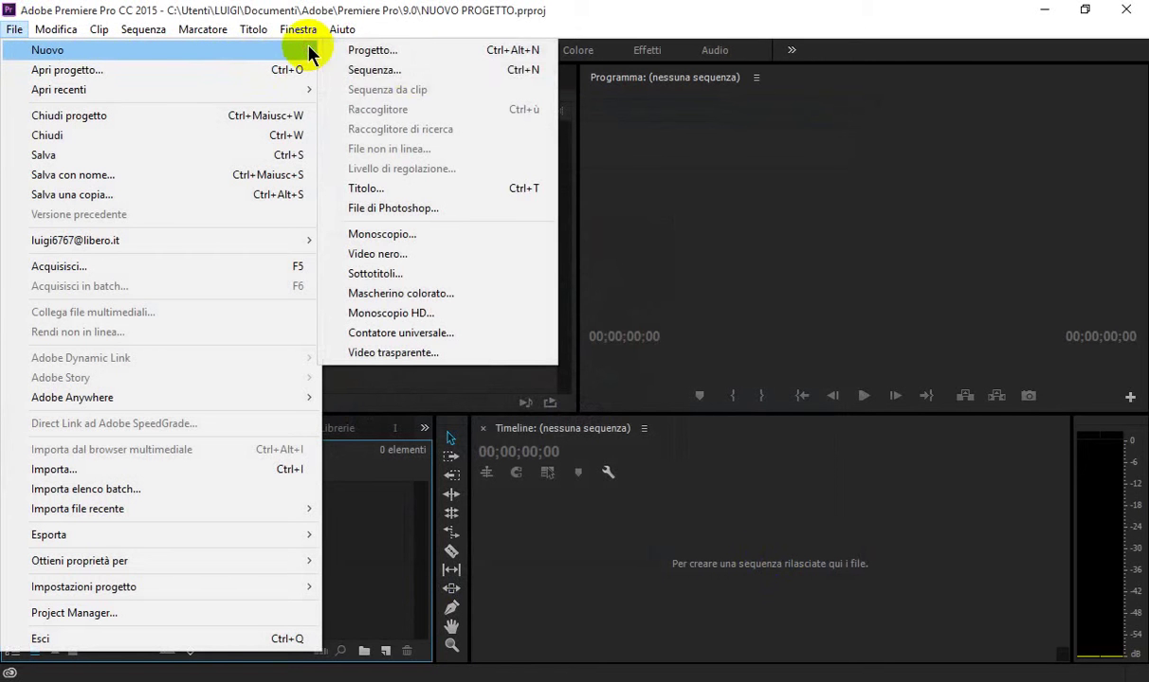
left_click(409, 48)
type("LAVORARE CON PREMIERE")
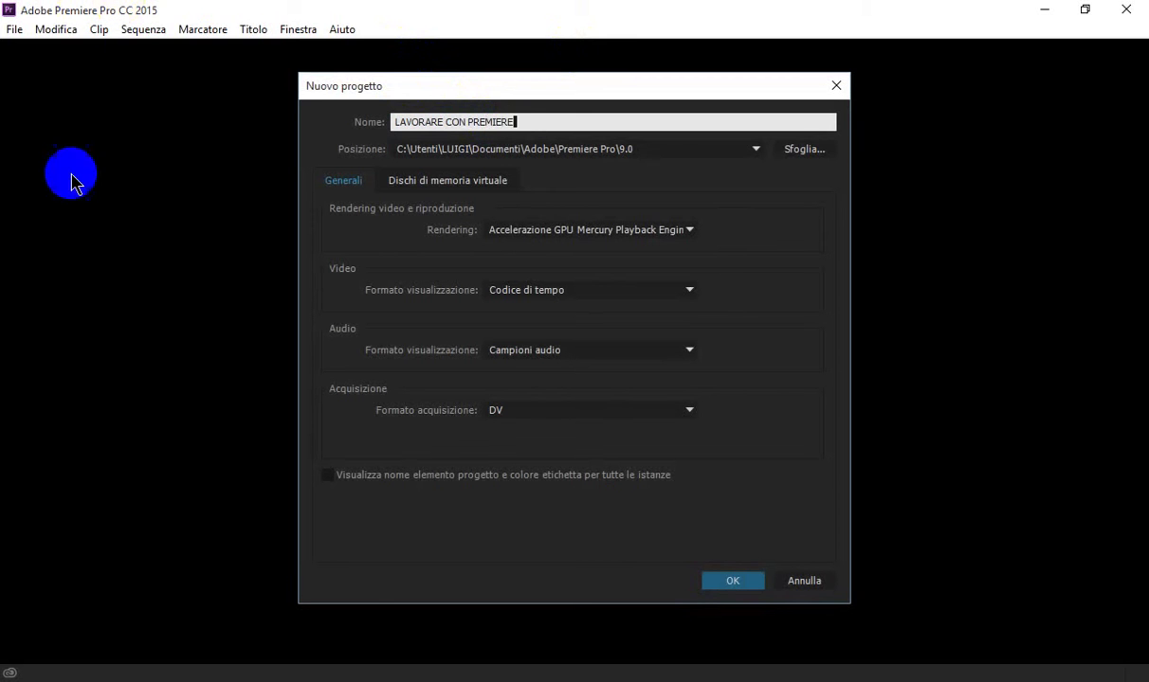
left_click(758, 586)
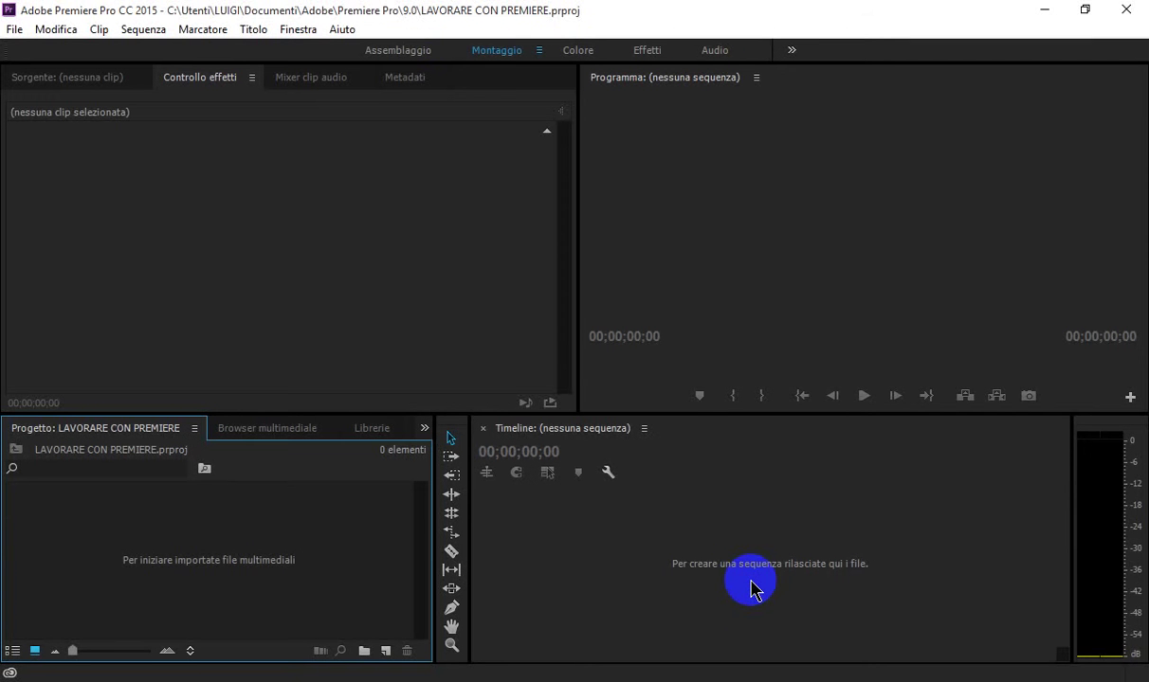
Step: Import 20151008_165834.mp4 and drag it onto the Timeline as sequence 20151008_165834
left_click(14, 29)
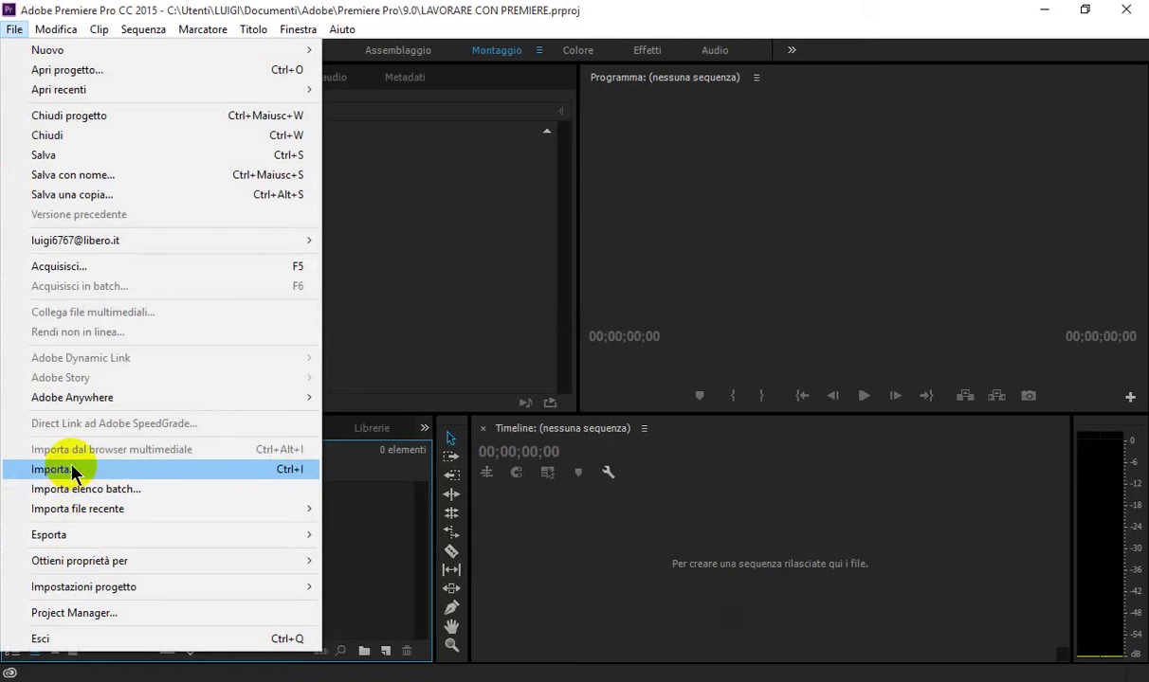
left_click(74, 470)
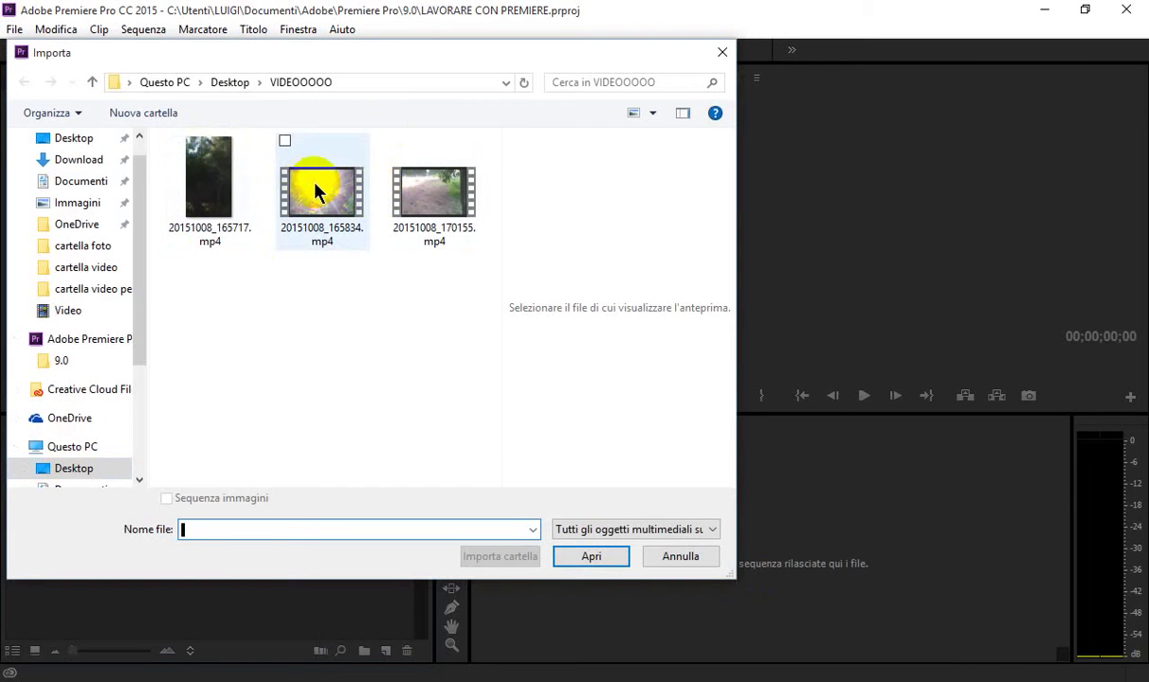
double_click(316, 192)
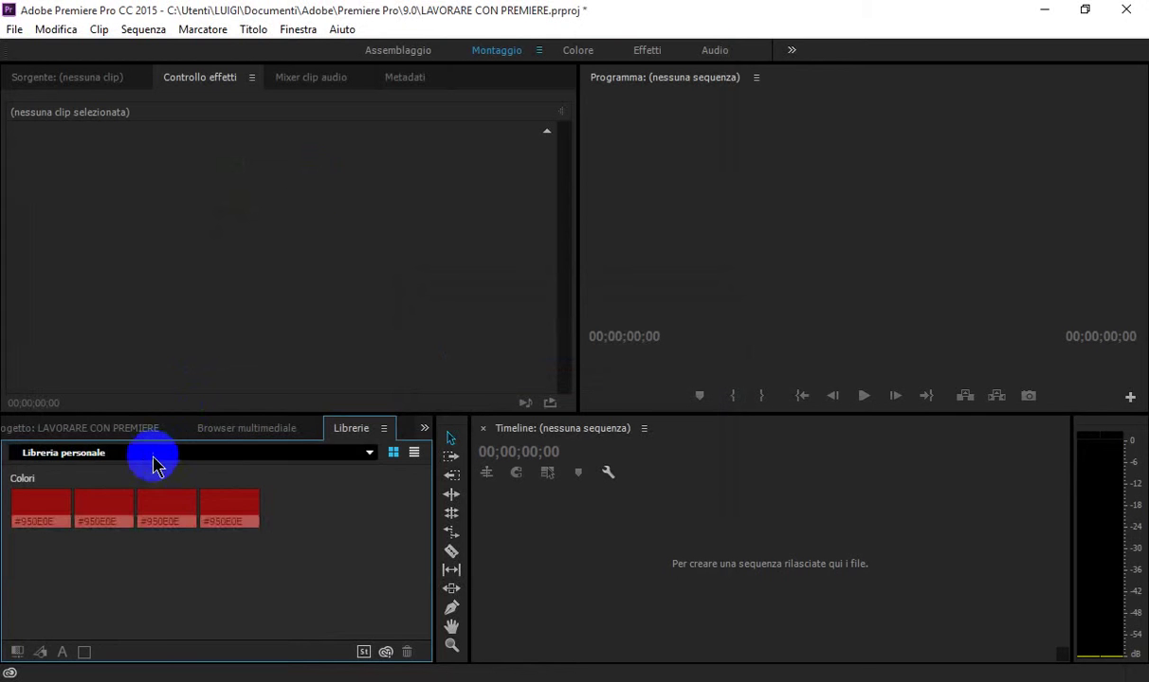
left_click(133, 431)
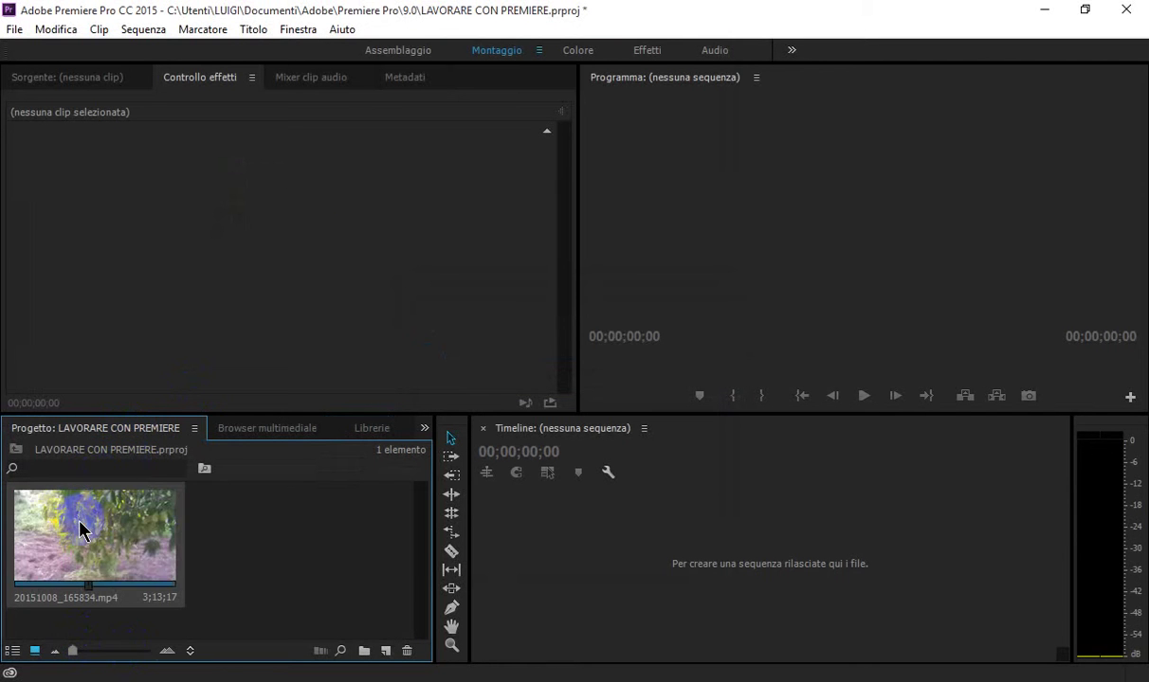
left_click_drag(81, 530, 533, 559)
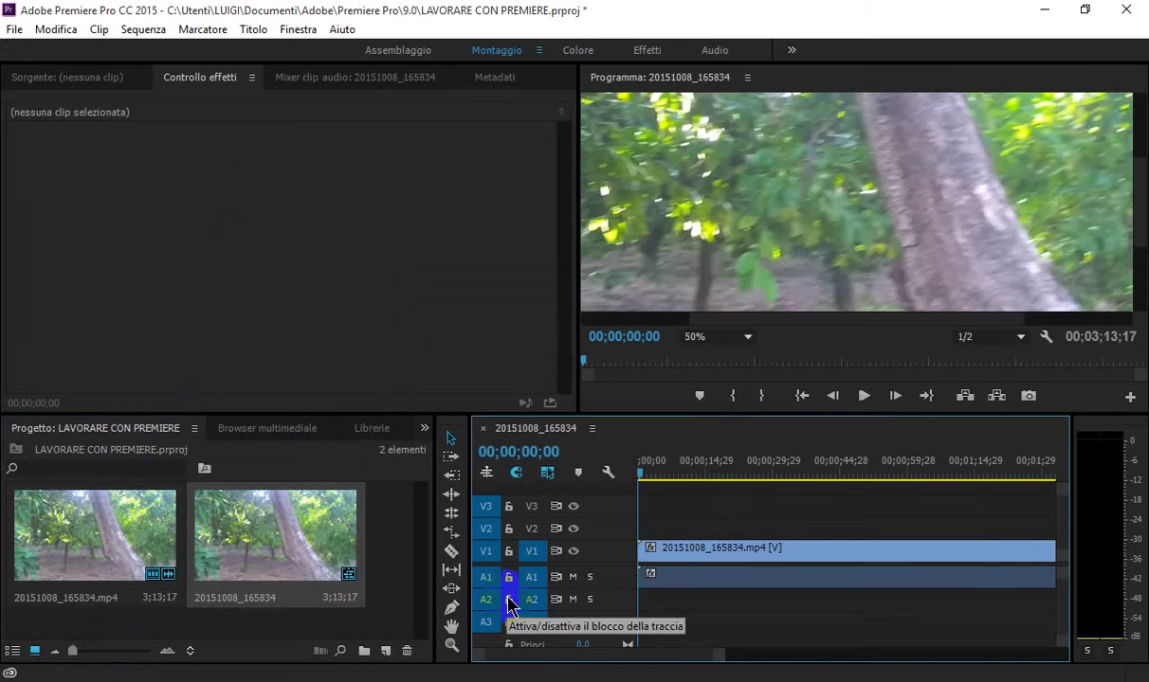
Step: Cut the V1 clip at two points with the Razor tool, making three pieces
left_click(451, 550)
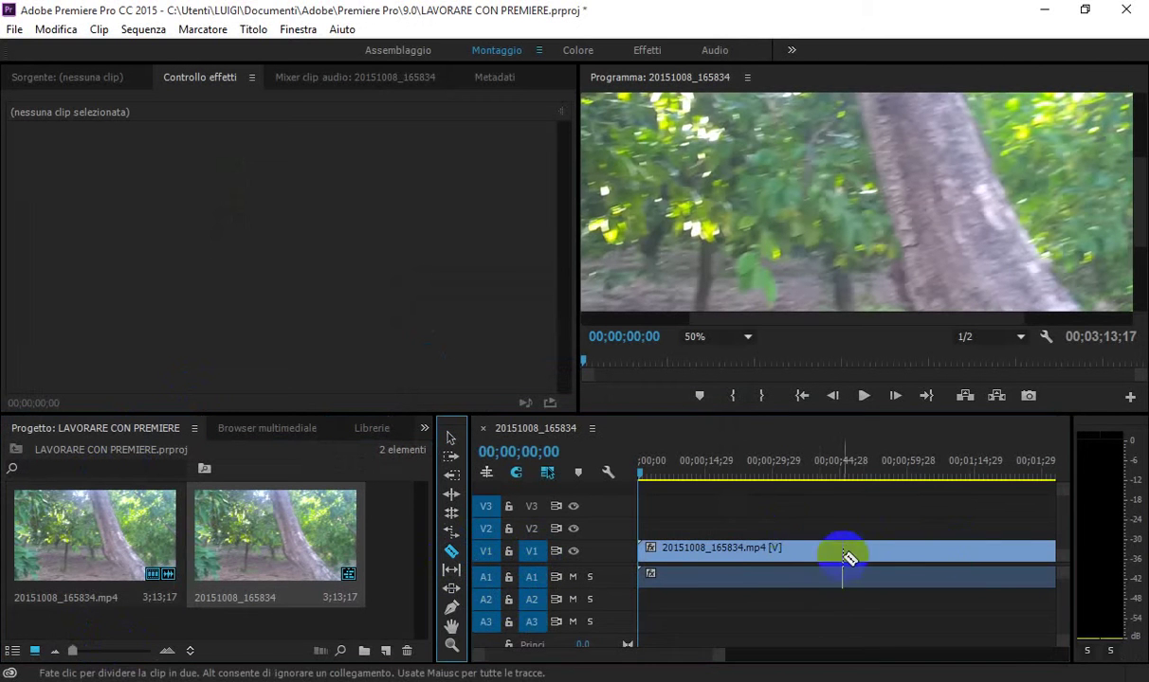
left_click(755, 552)
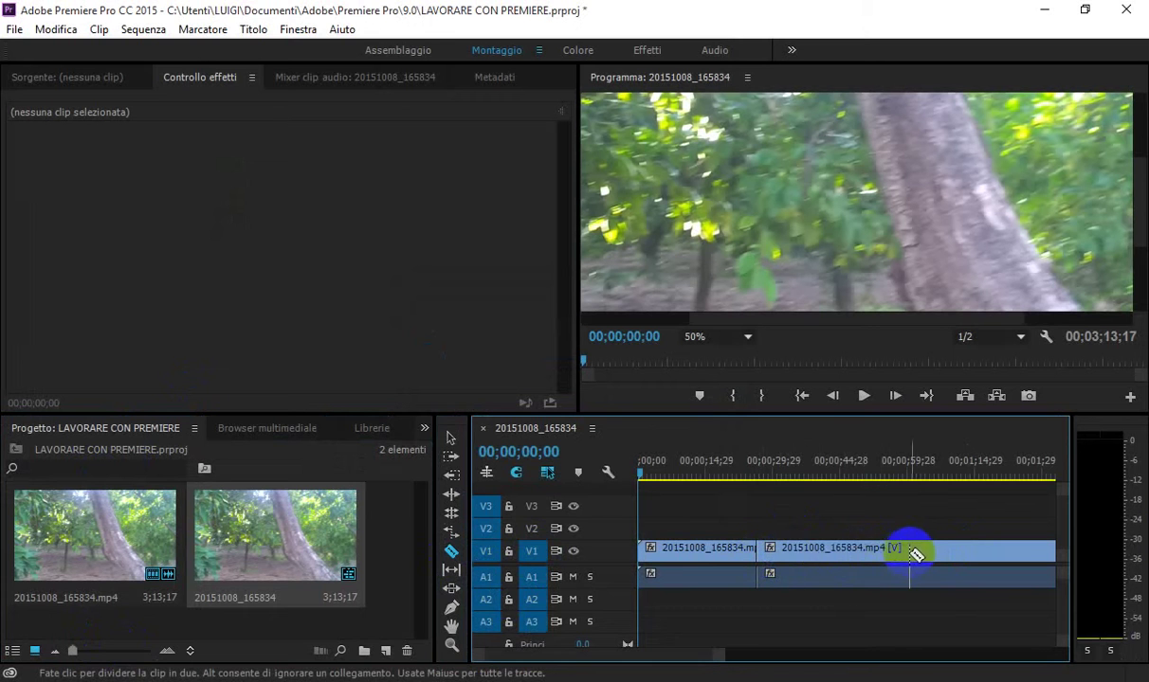
left_click(908, 553)
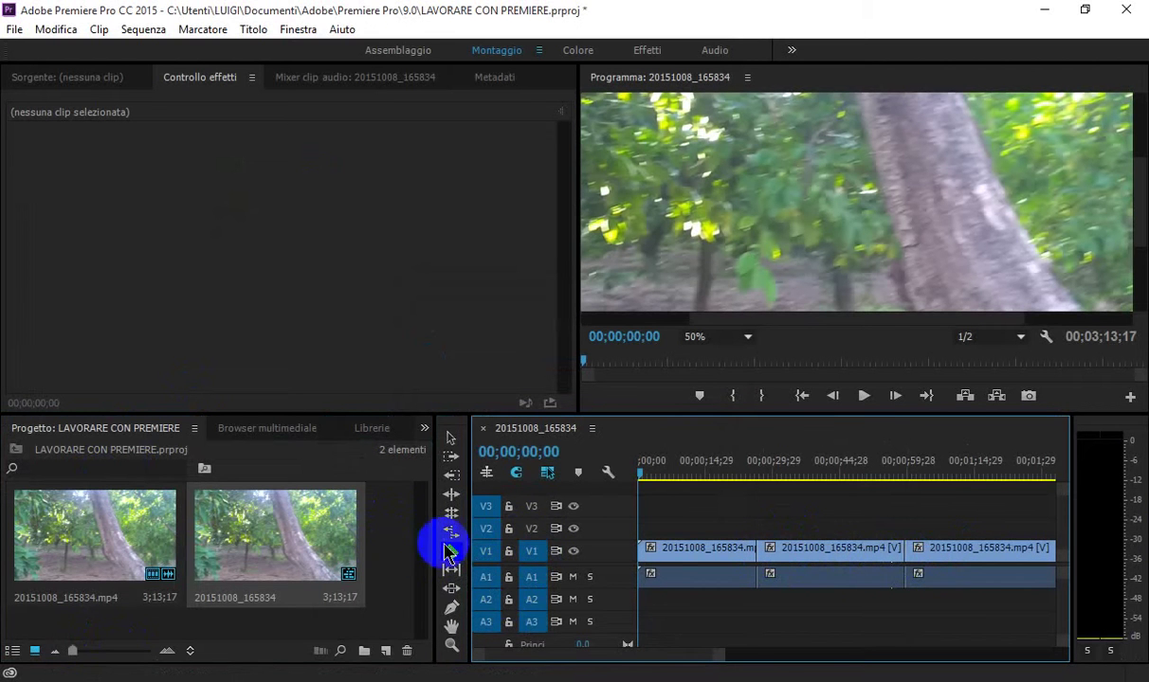
Step: Trim the first piece's end and the second piece's start to leave gaps between them
left_click(449, 438)
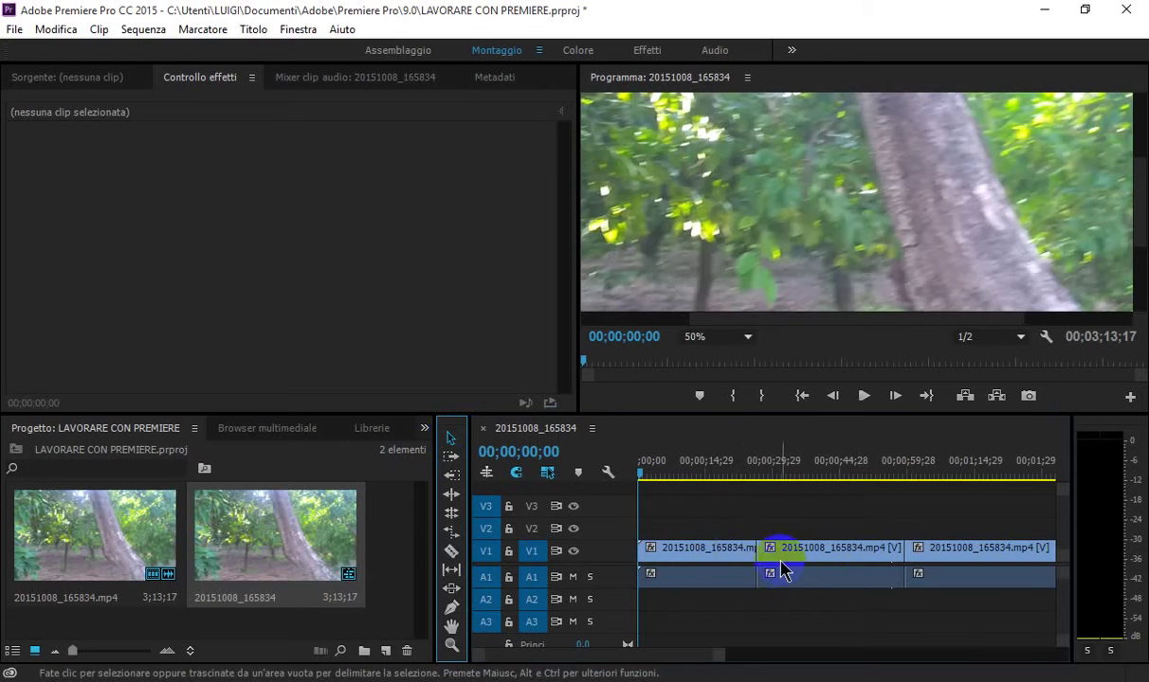
left_click_drag(754, 548, 788, 550)
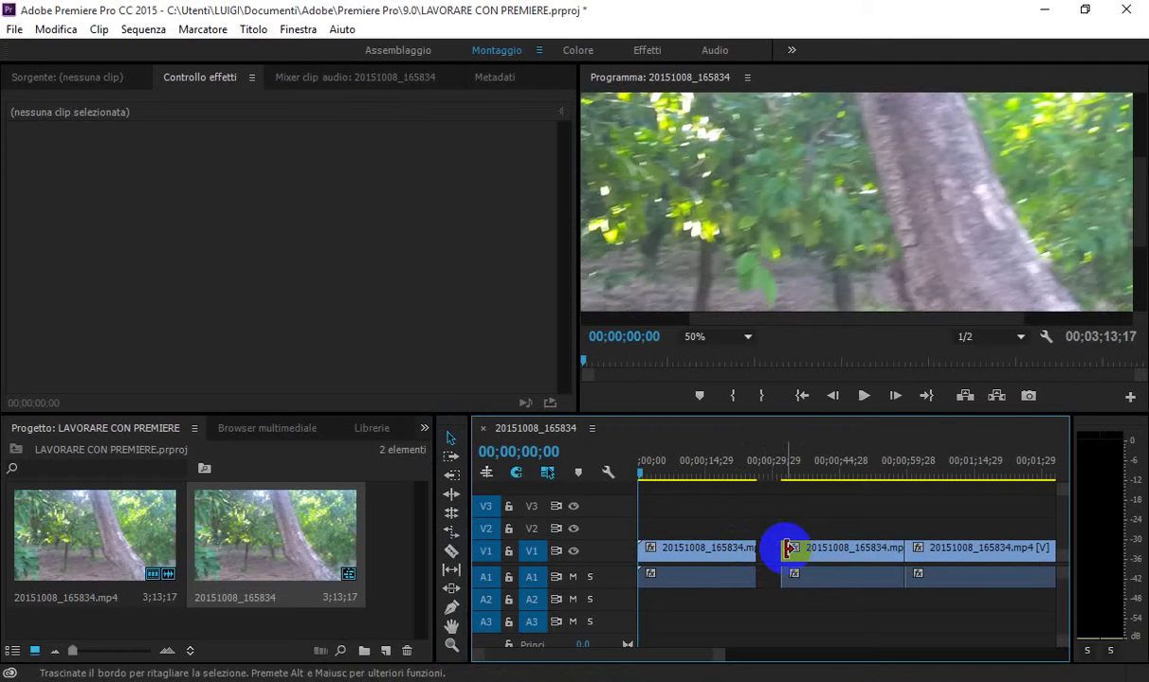
left_click_drag(902, 552, 931, 551)
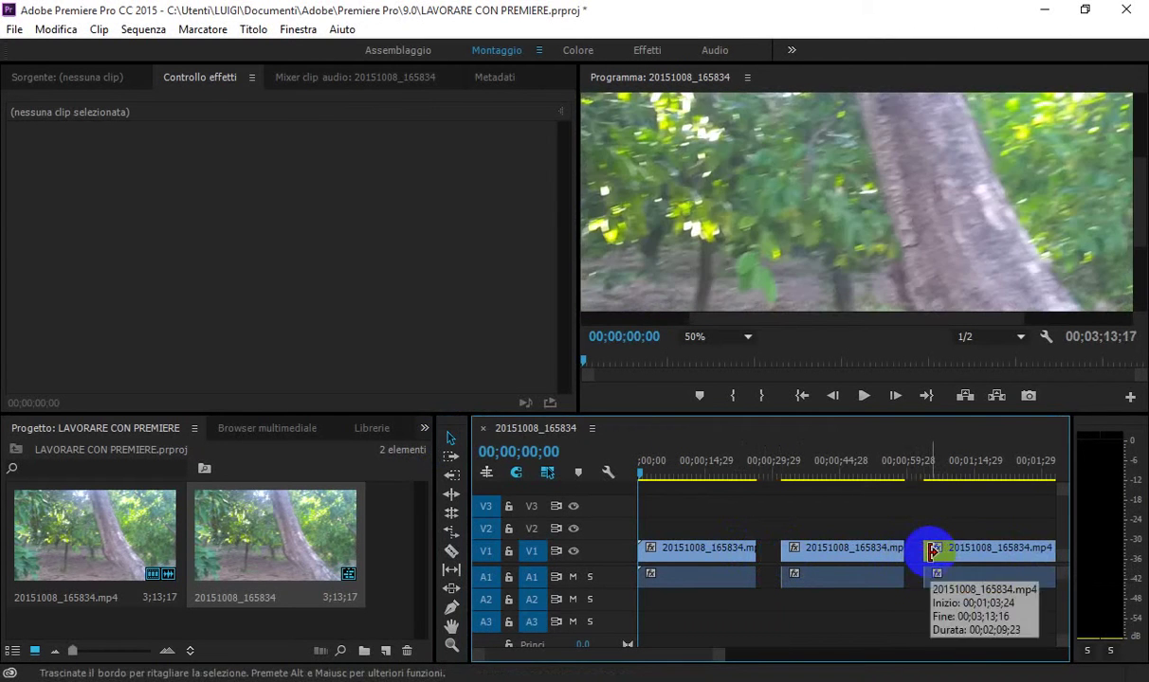
left_click(16, 30)
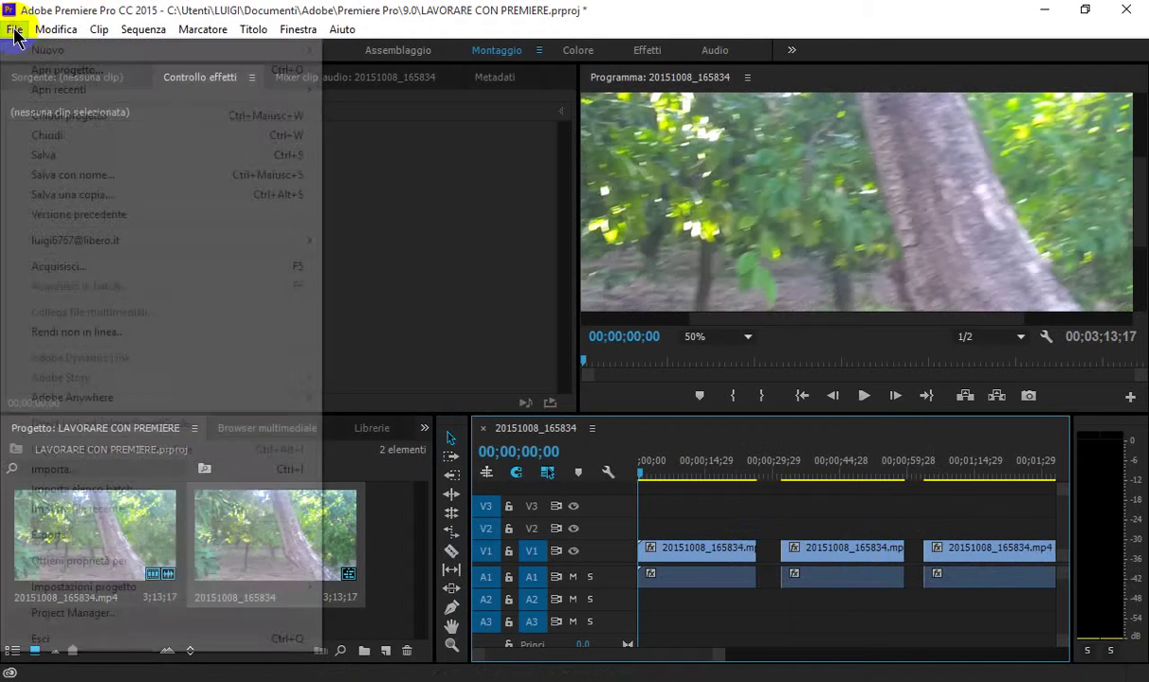
Step: Import cilento2.jpg from the cartella foto folder inside the Desktop's VIDEOOOOO folder
left_click(74, 469)
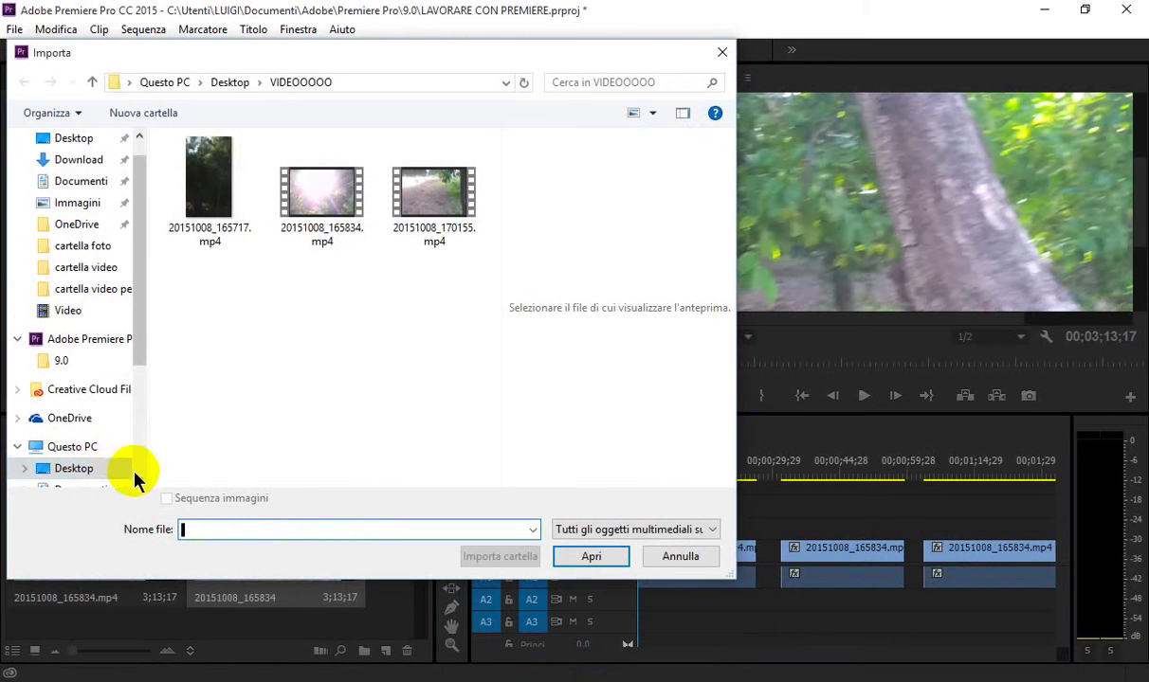
scroll(72, 454, "down", 1)
left_click(66, 433)
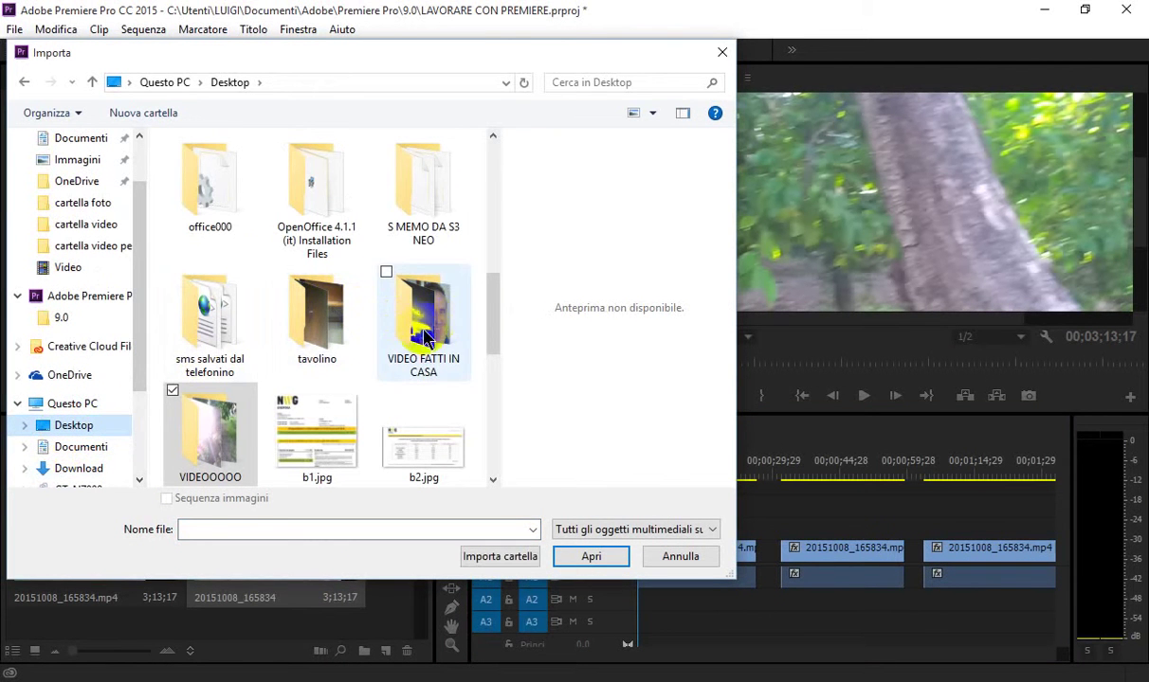
left_click(223, 417)
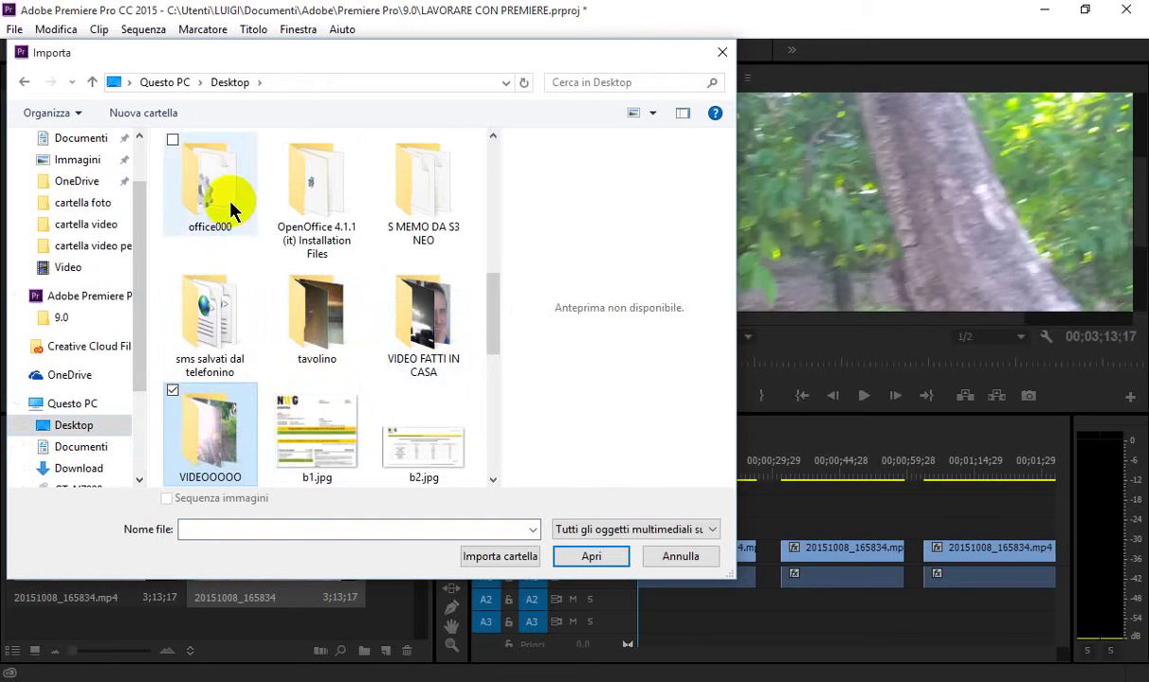
scroll(448, 205, "down", 5)
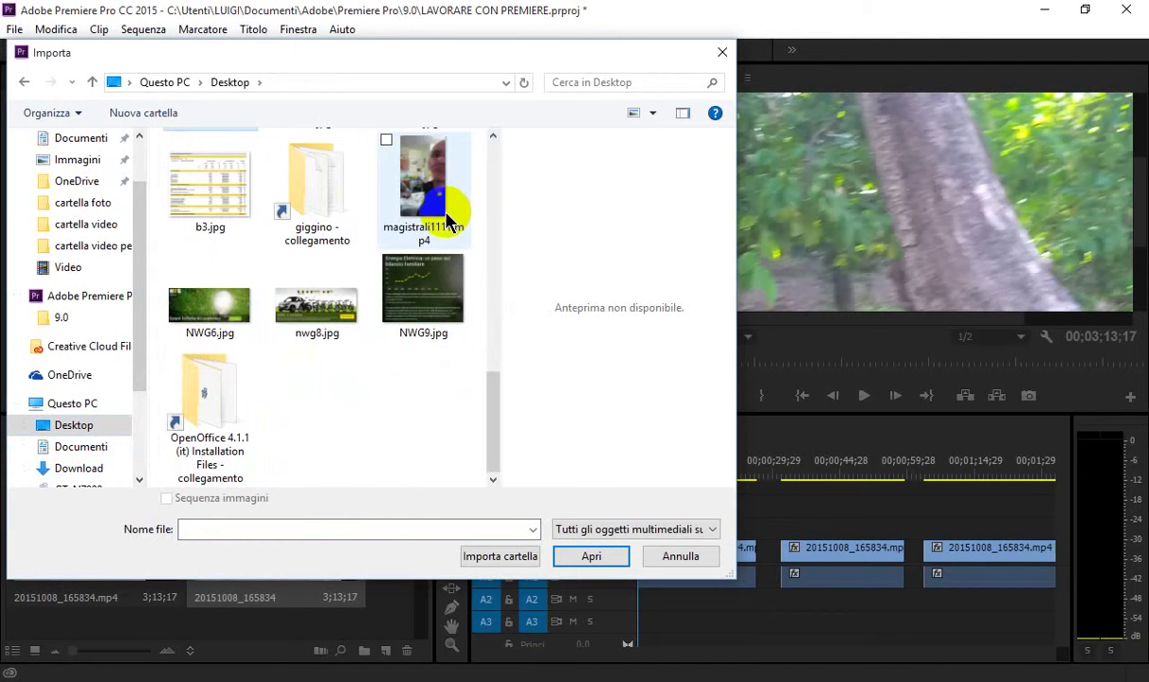
scroll(449, 220, "up", 3)
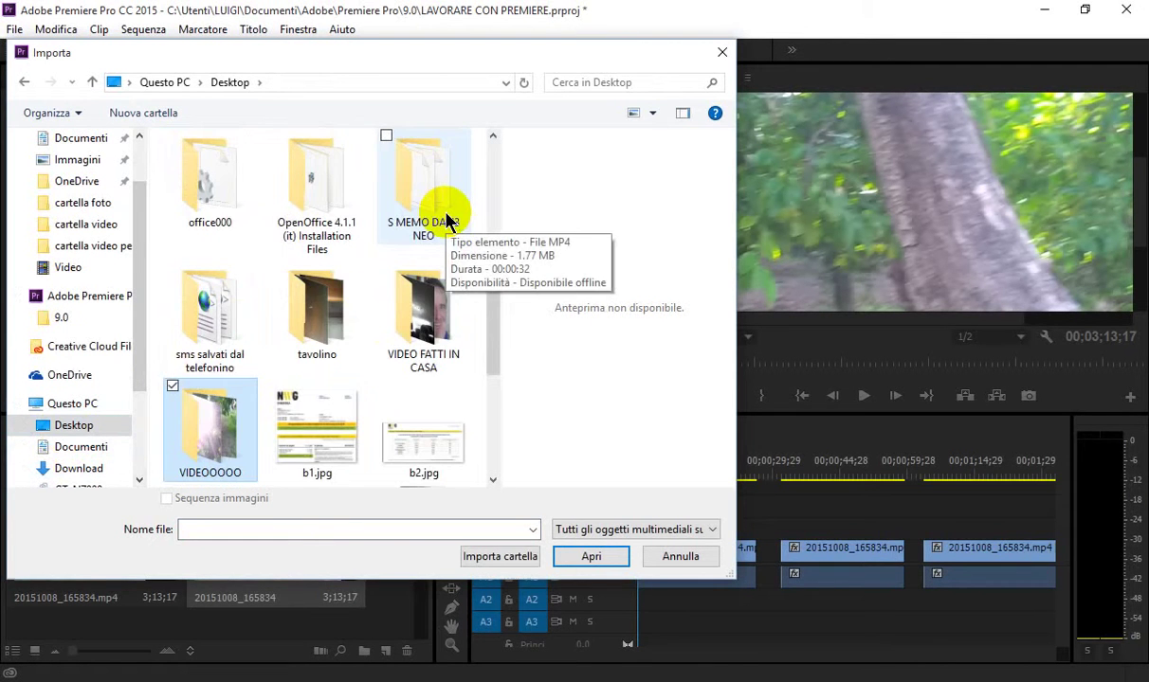
scroll(448, 220, "up", 5)
left_click(203, 297)
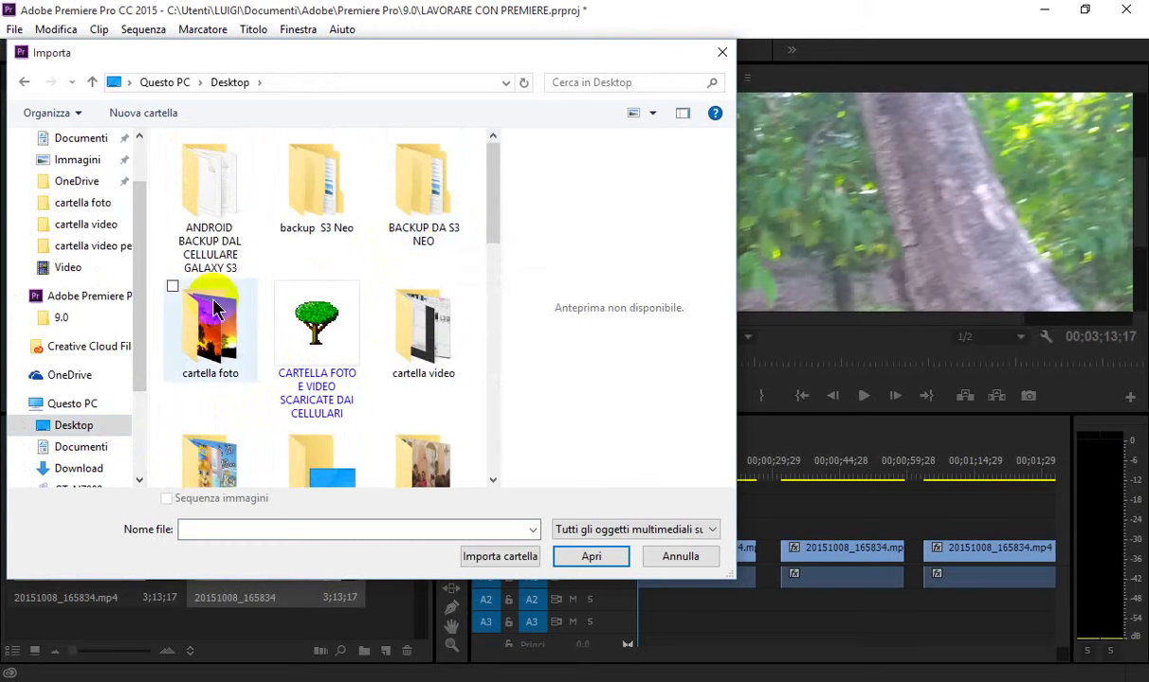
double_click(203, 297)
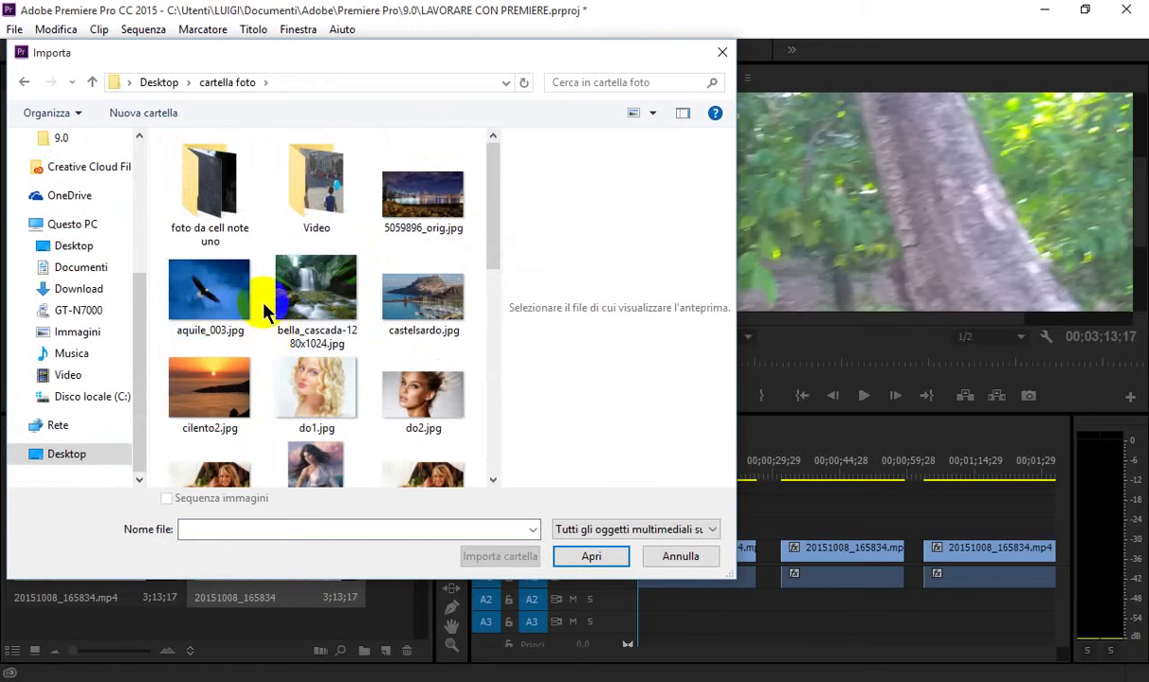
left_click(219, 389)
double_click(219, 391)
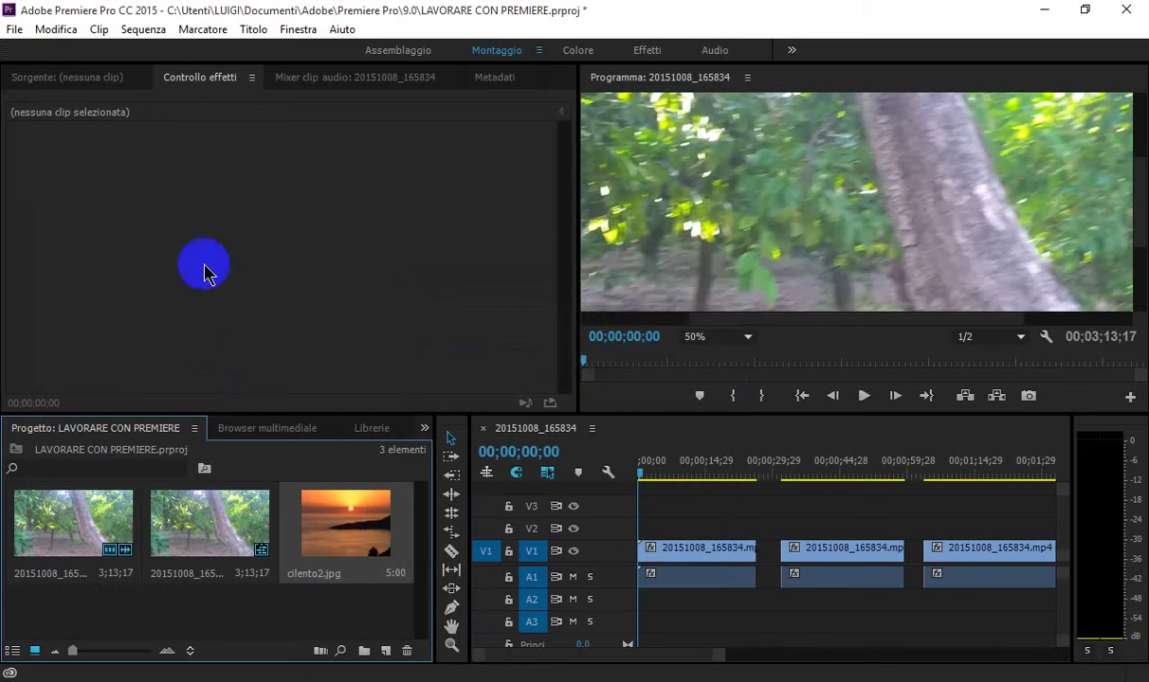
Step: Import do2.jpg from the same photo folder
left_click(13, 31)
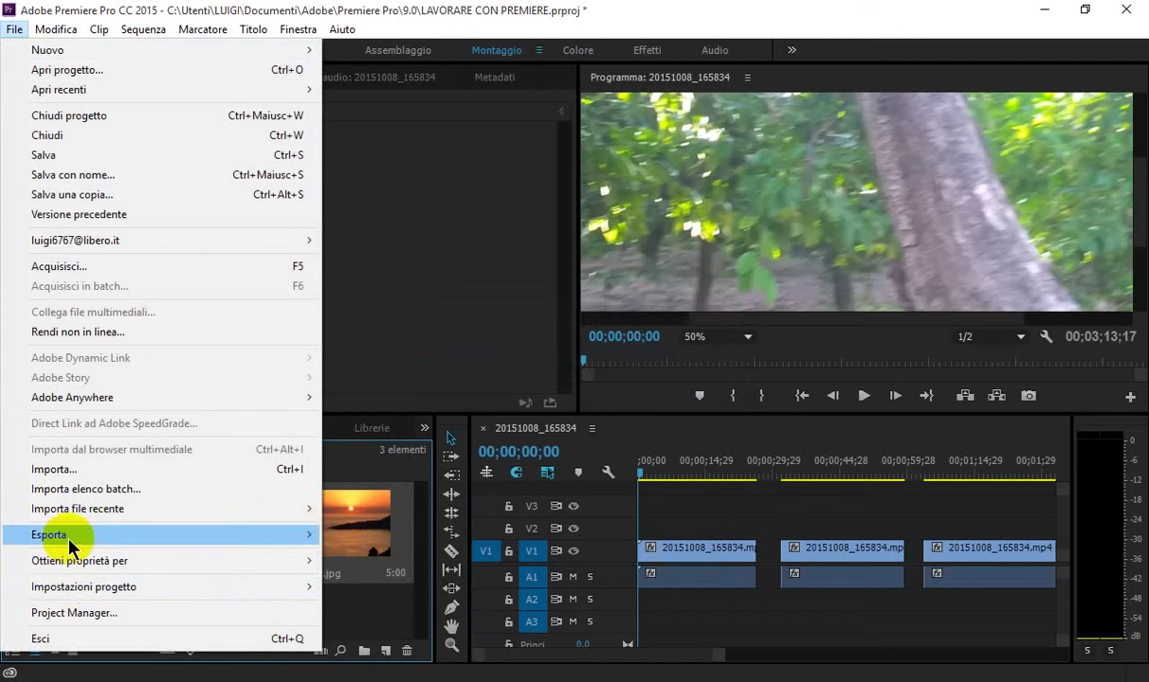
left_click(58, 472)
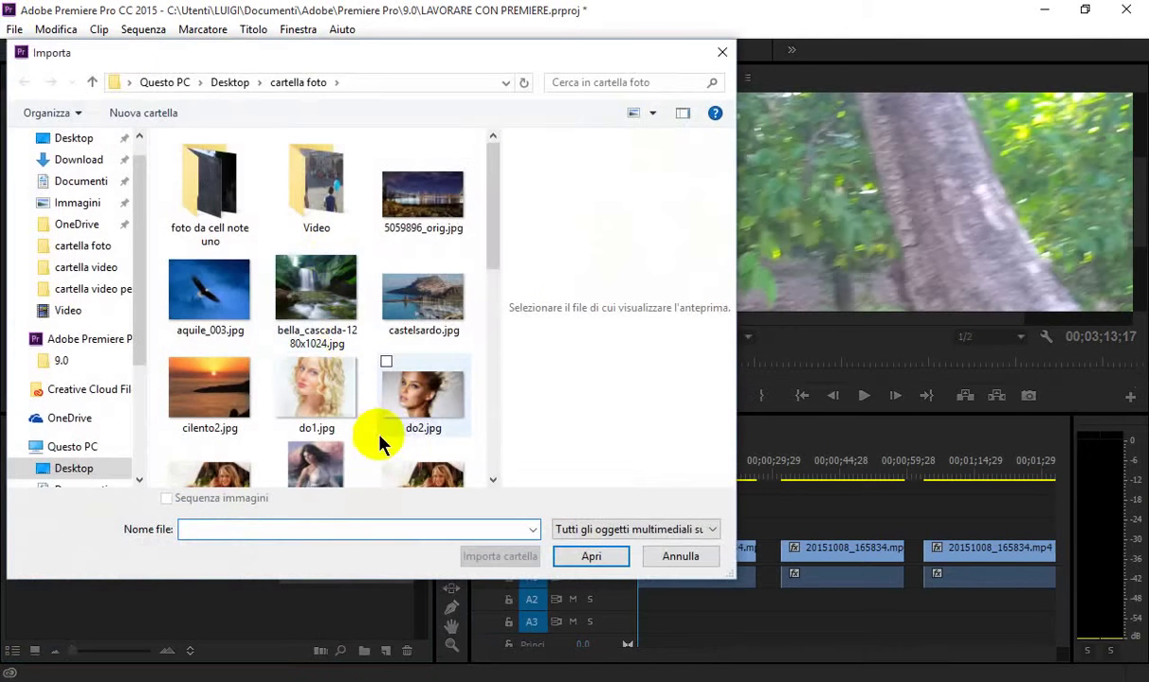
double_click(403, 413)
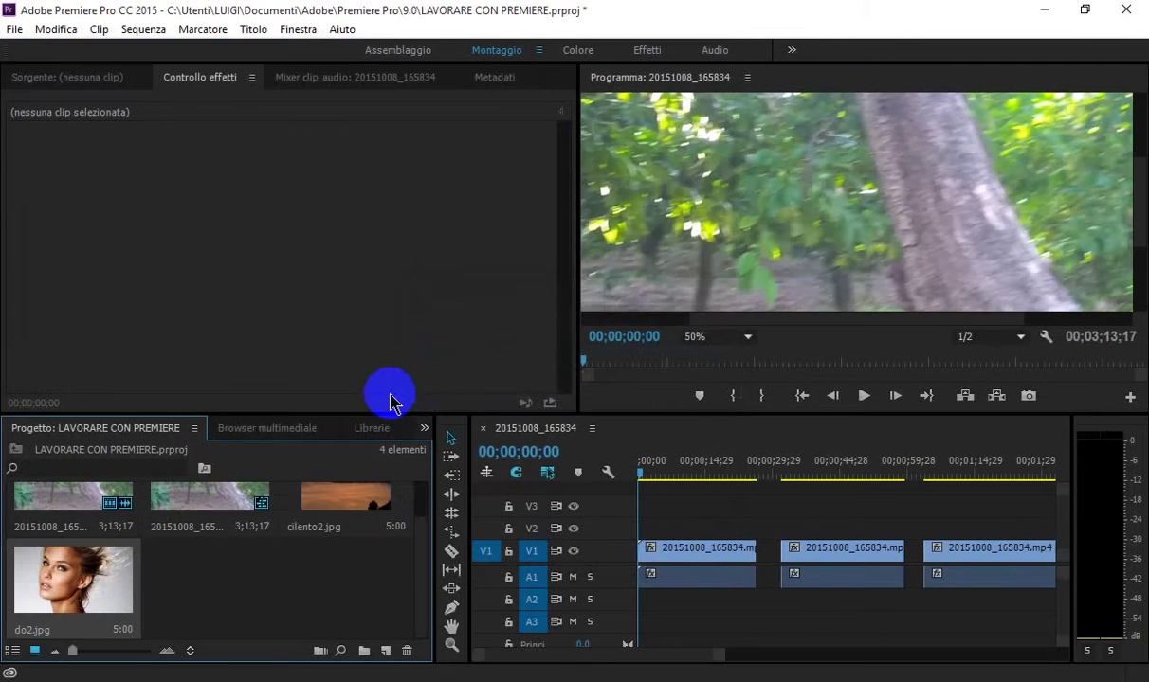
Step: Put cilento2.jpg and do2.jpg on V2 over the two gaps and play the sequence
left_click_drag(346, 502, 766, 529)
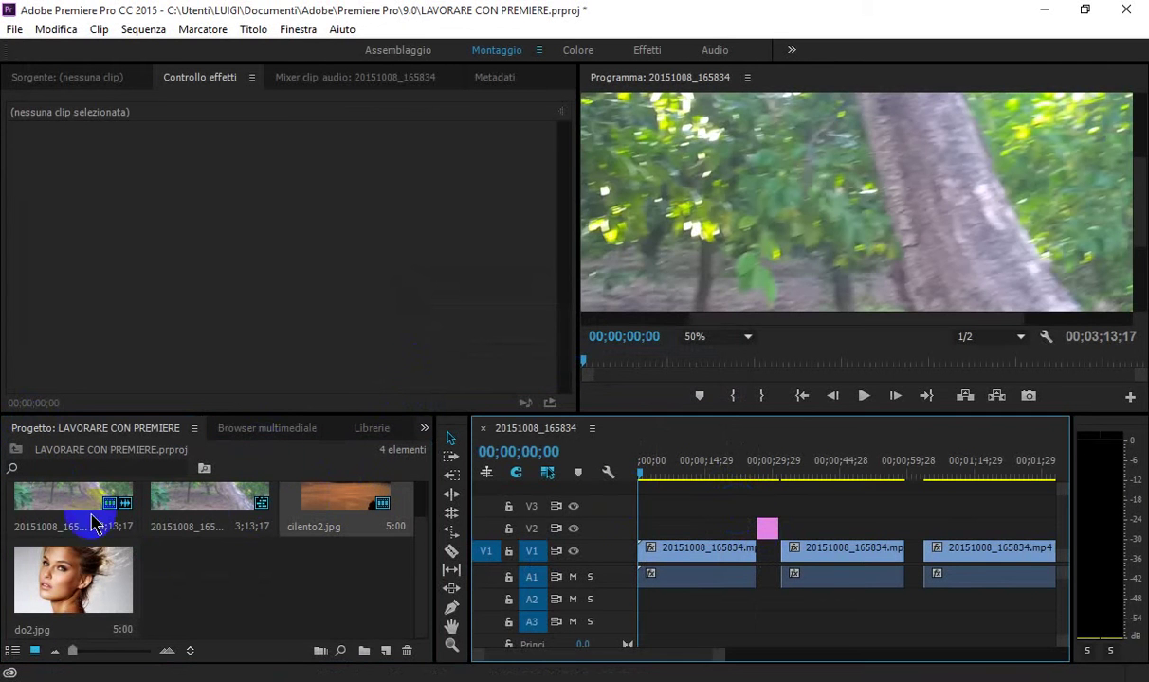
left_click(86, 562)
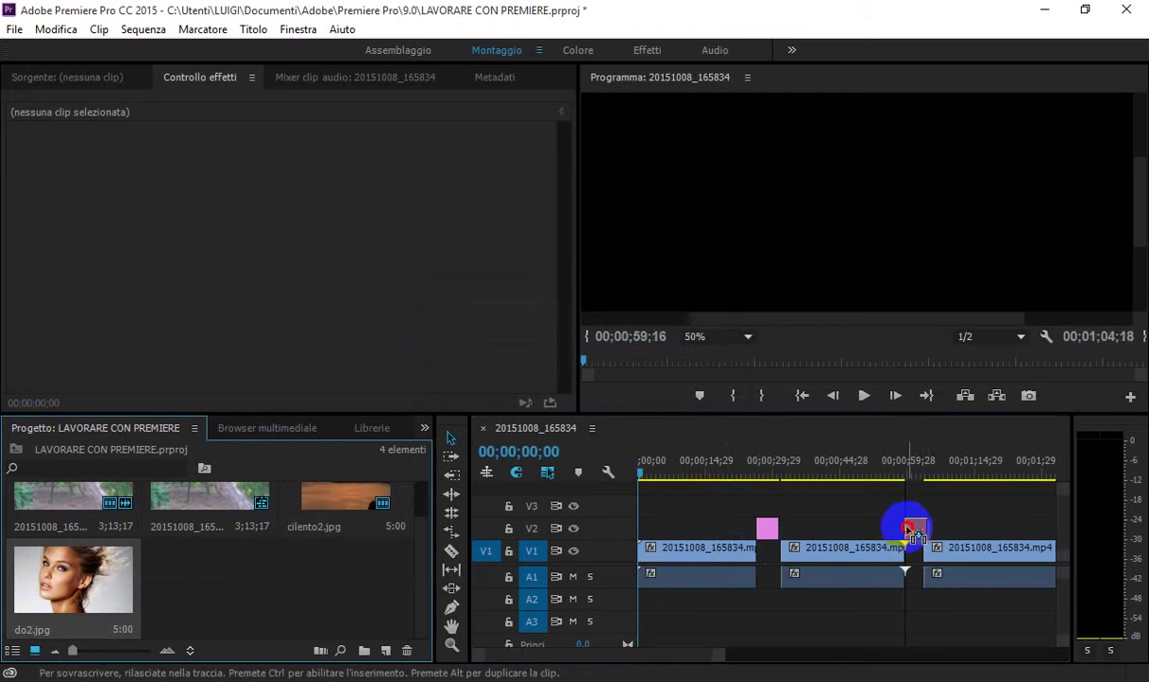
left_click_drag(87, 562, 915, 528)
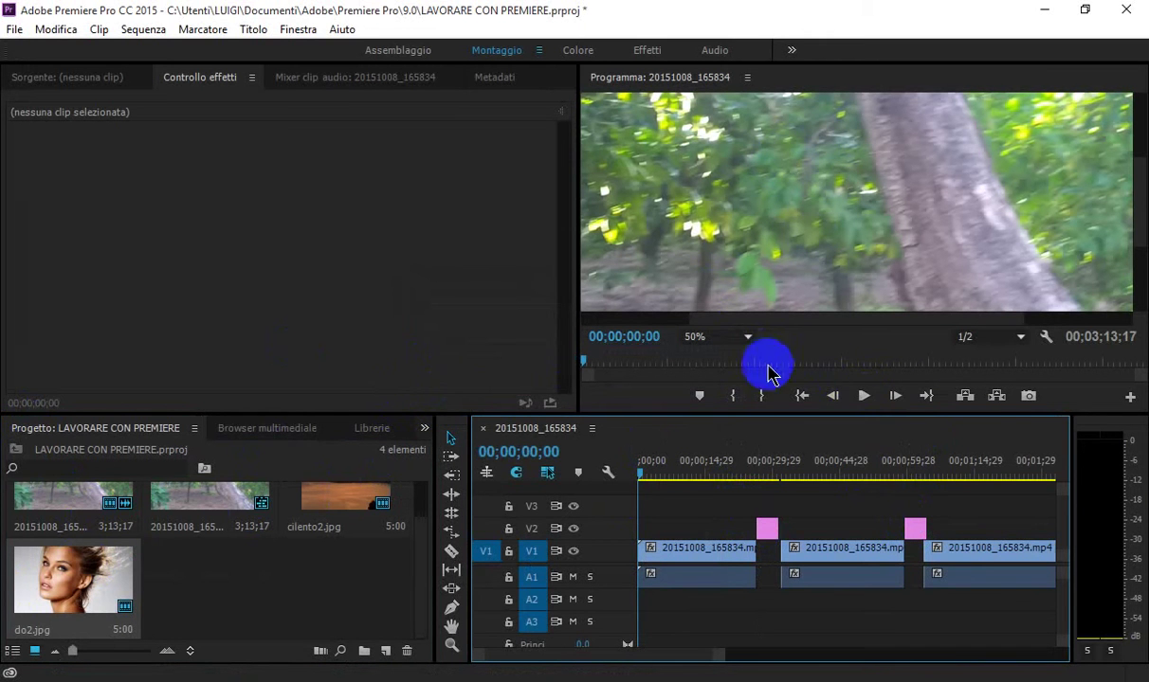
left_click(864, 395)
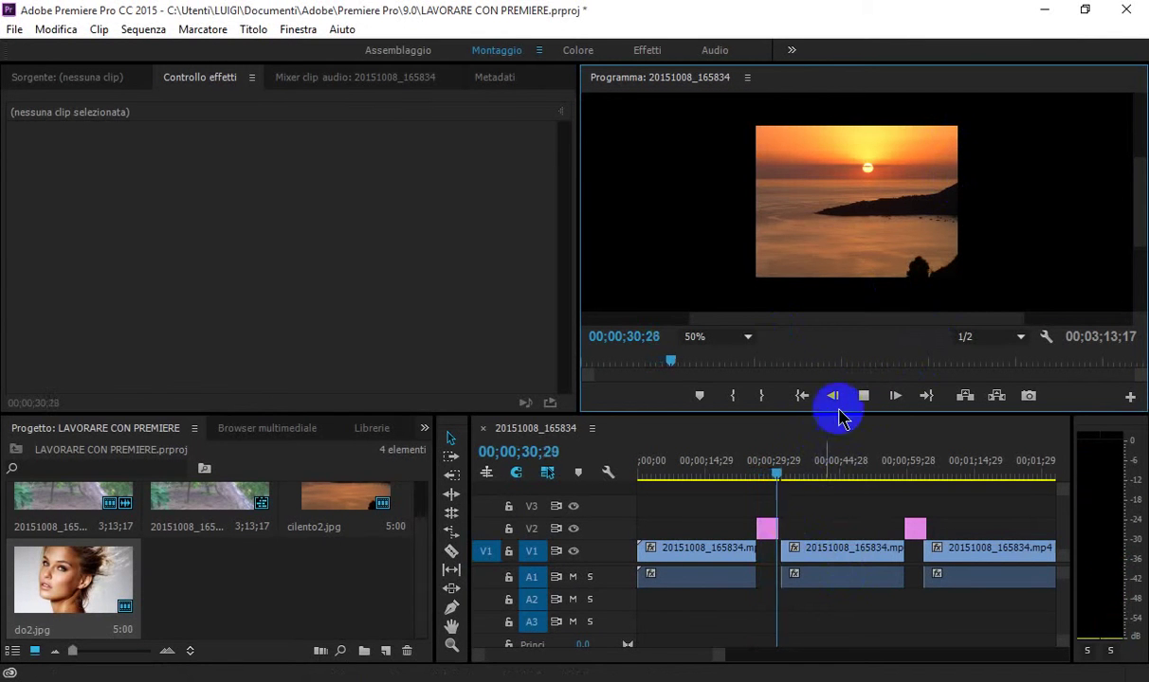
Step: Stop playback and scale the cilento2.jpg overlay down to 73
left_click(864, 395)
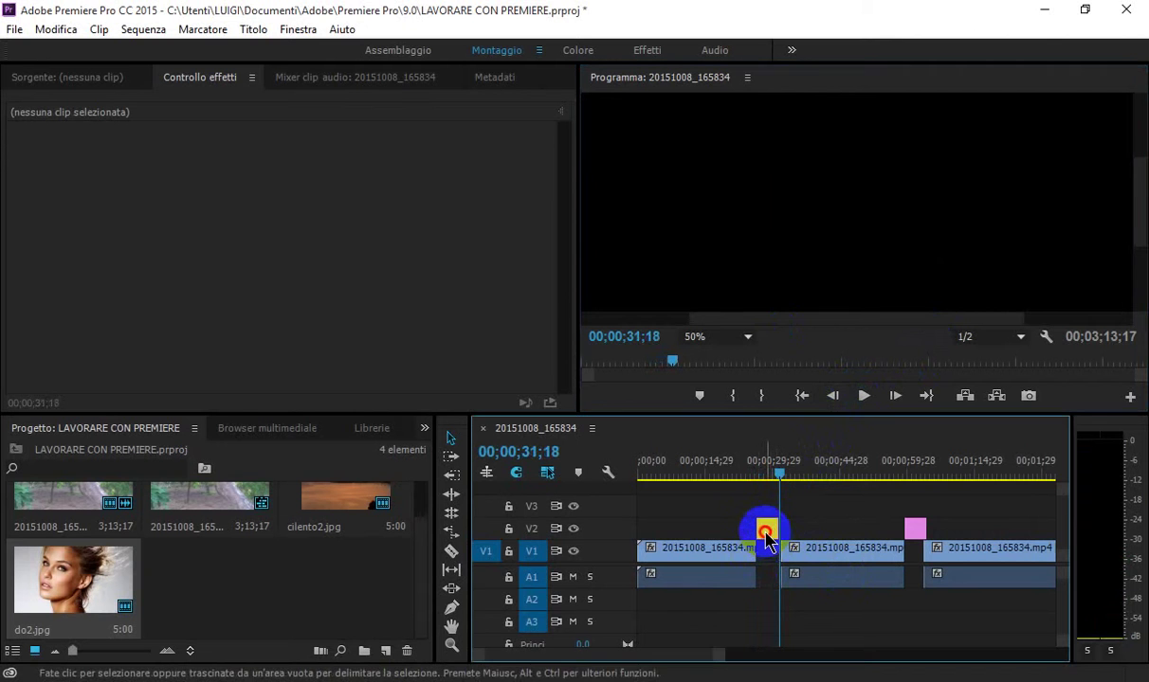
left_click(766, 528)
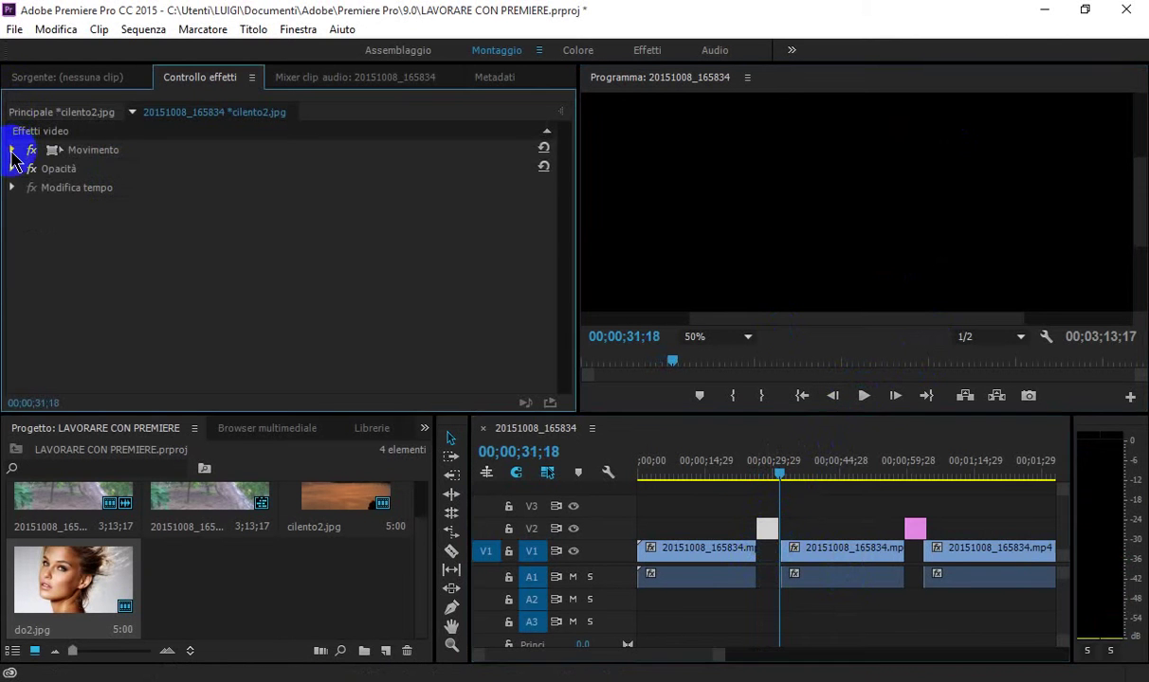
left_click(12, 151)
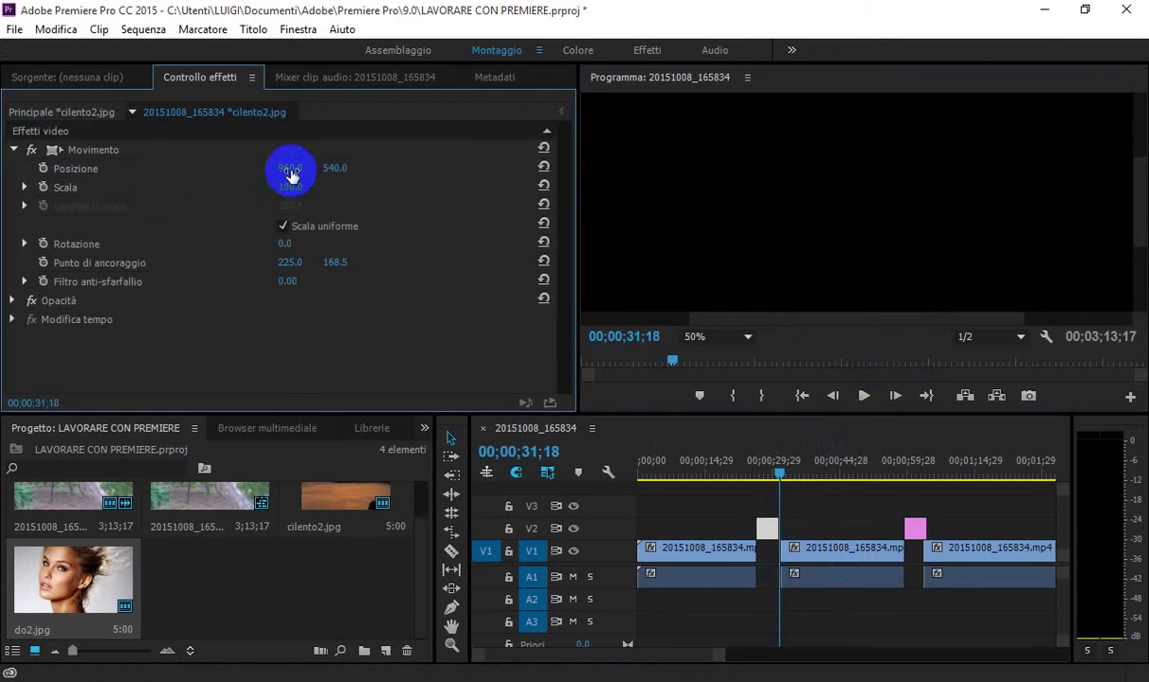
left_click(24, 188)
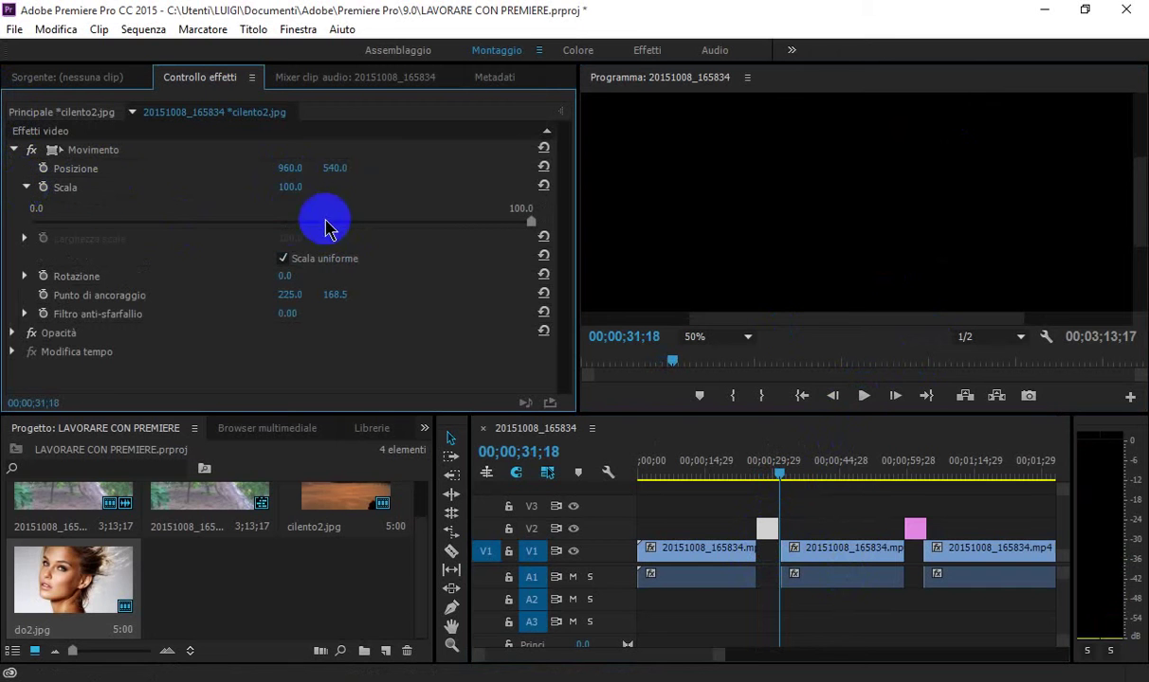
left_click_drag(288, 186, 256, 186)
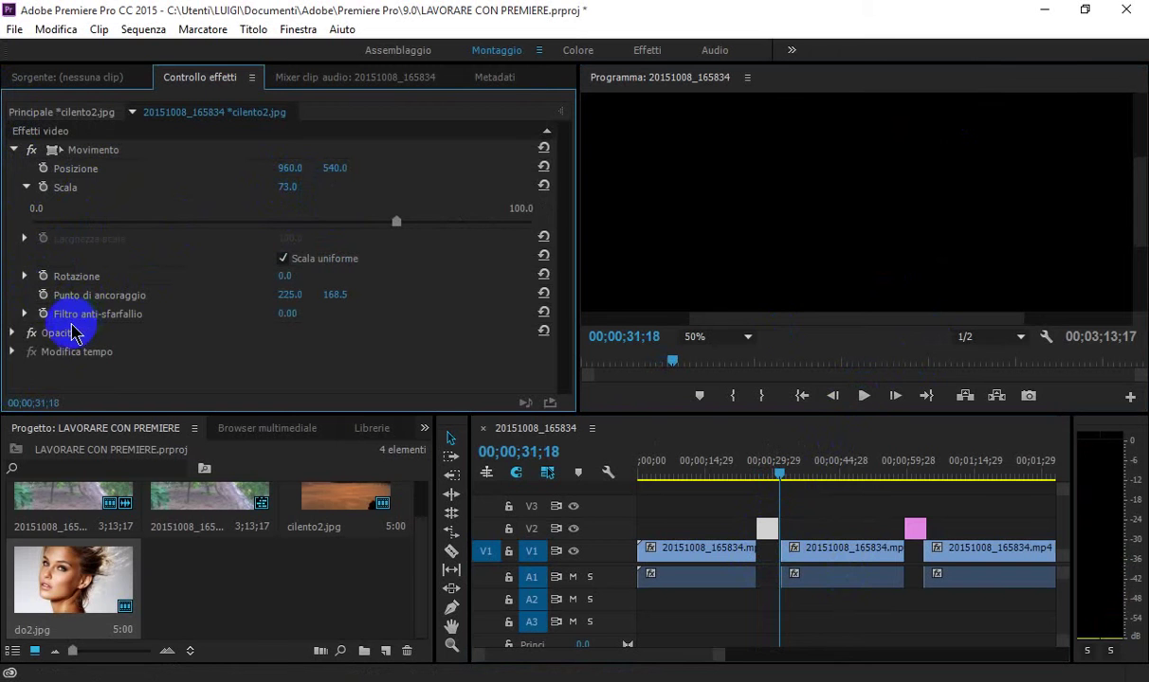
Step: Lower the cilento2.jpg opacity to 79% with the Luce soffusa blend mode
left_click(12, 333)
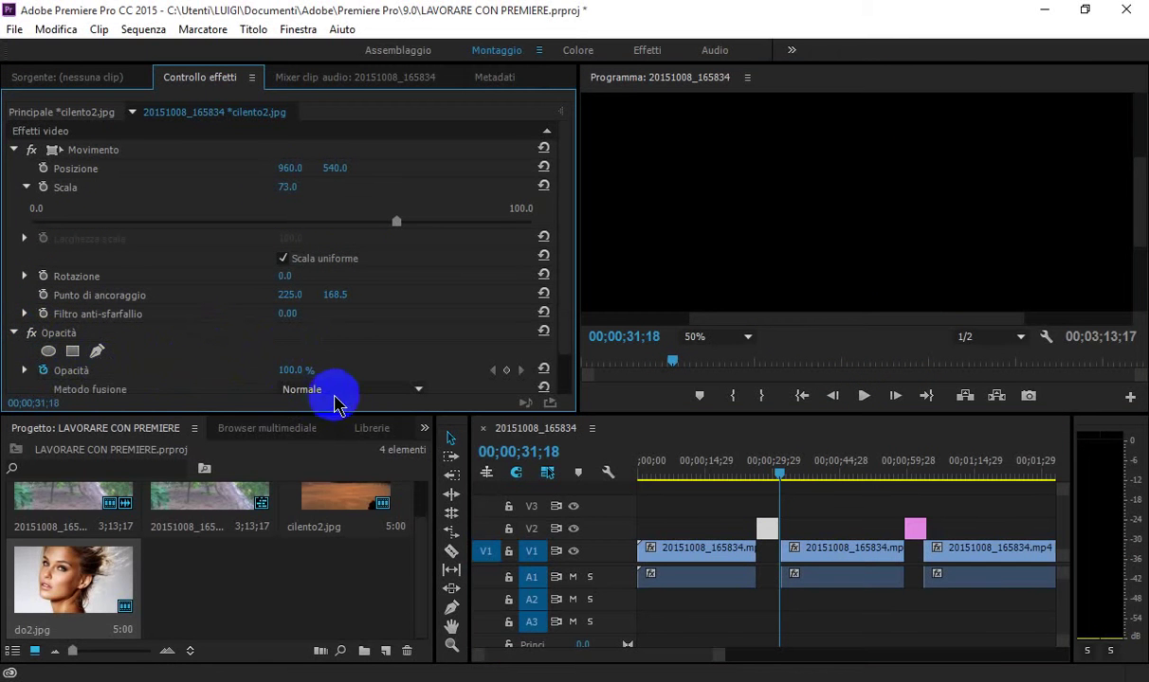
left_click_drag(304, 374, 282, 374)
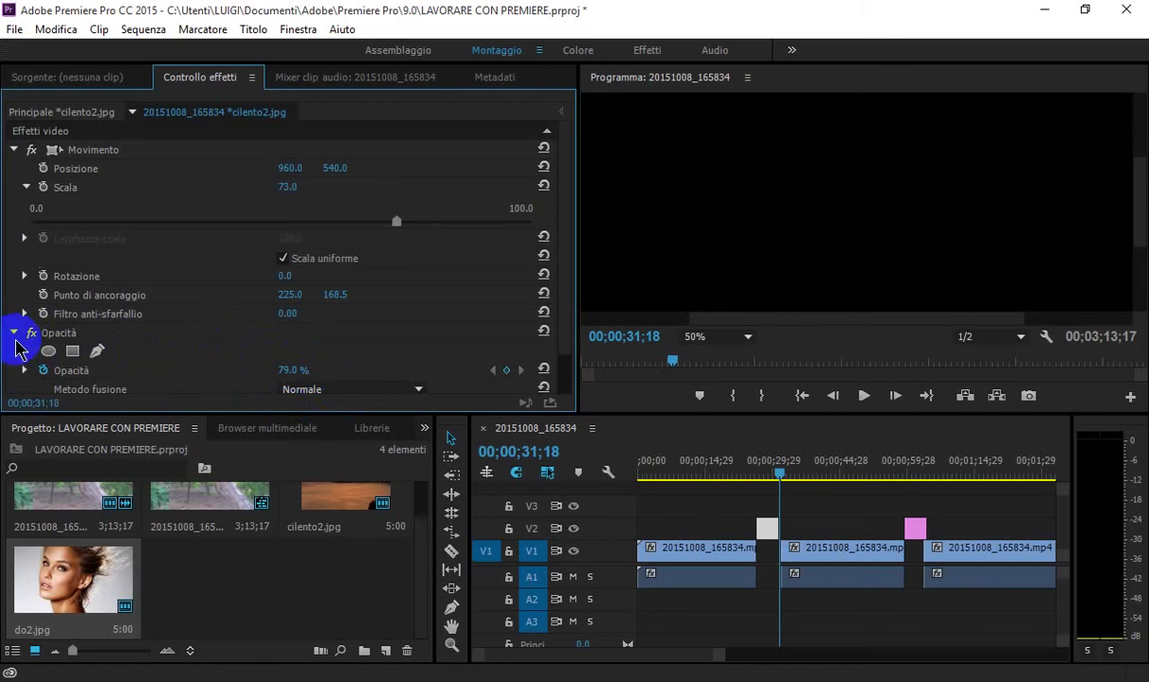
left_click(372, 396)
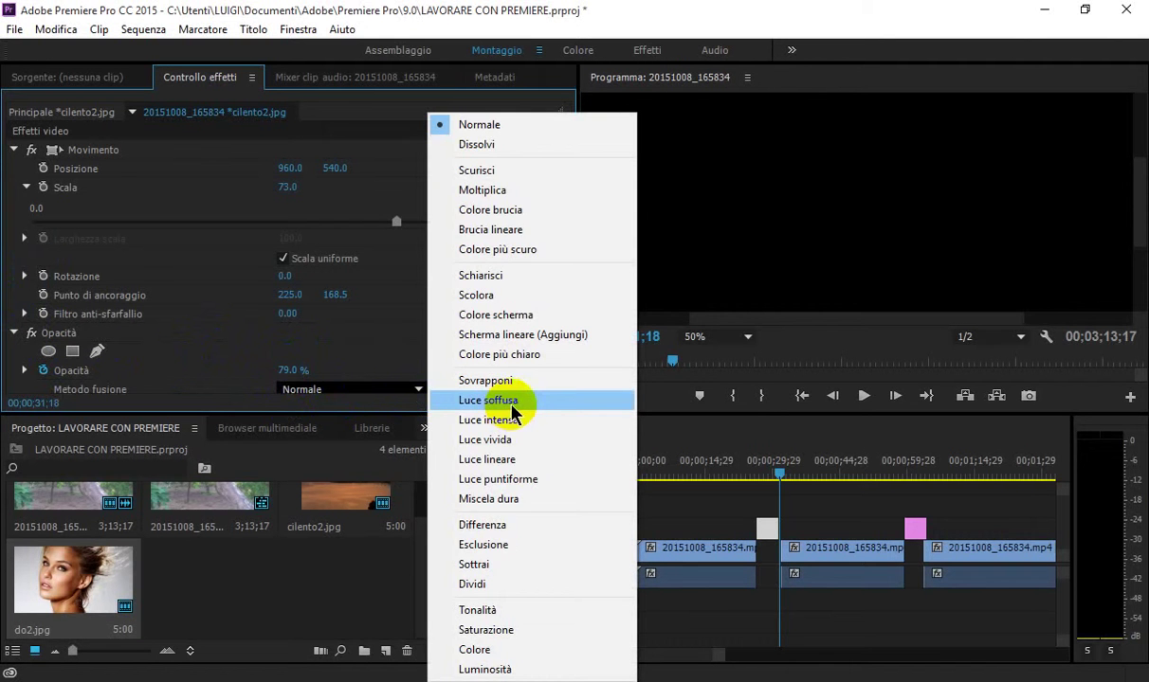
left_click(512, 403)
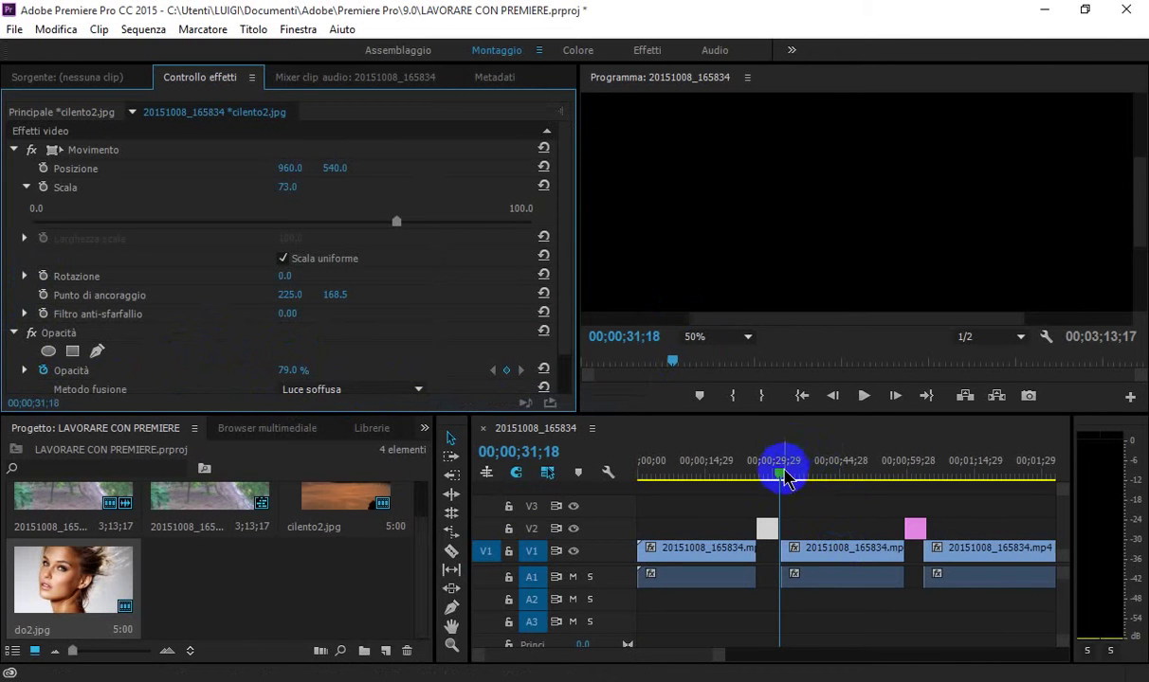
Step: Preview the blended overlay from 00;00;25;29
left_click_drag(783, 481, 755, 474)
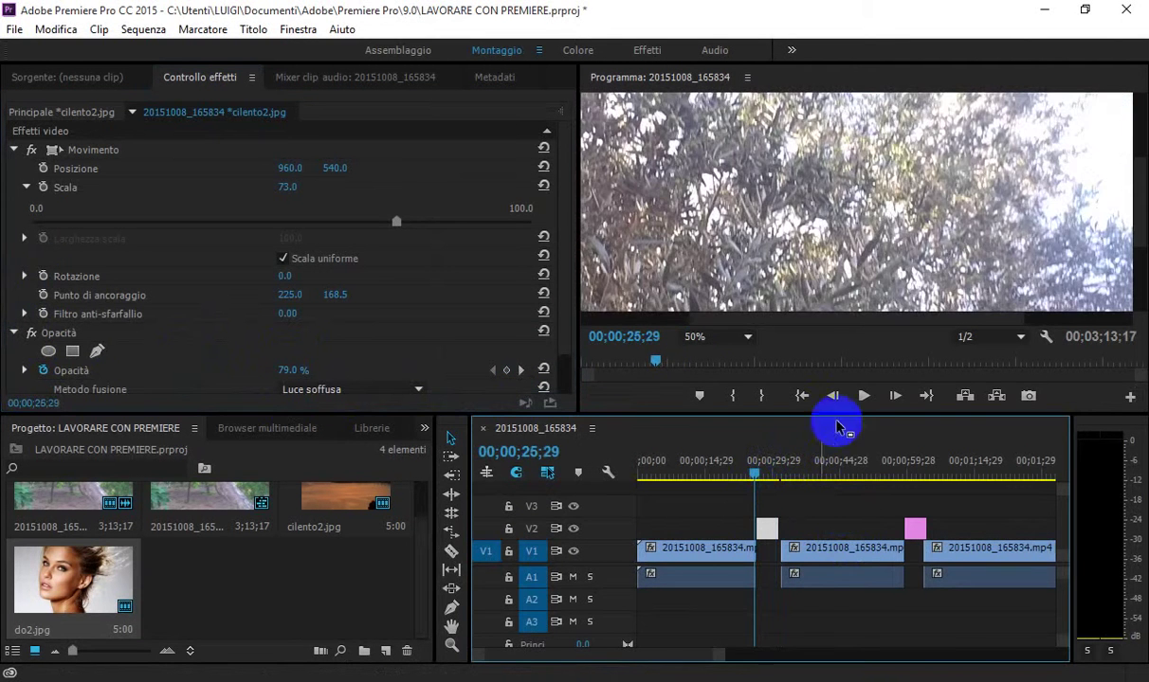
left_click(863, 398)
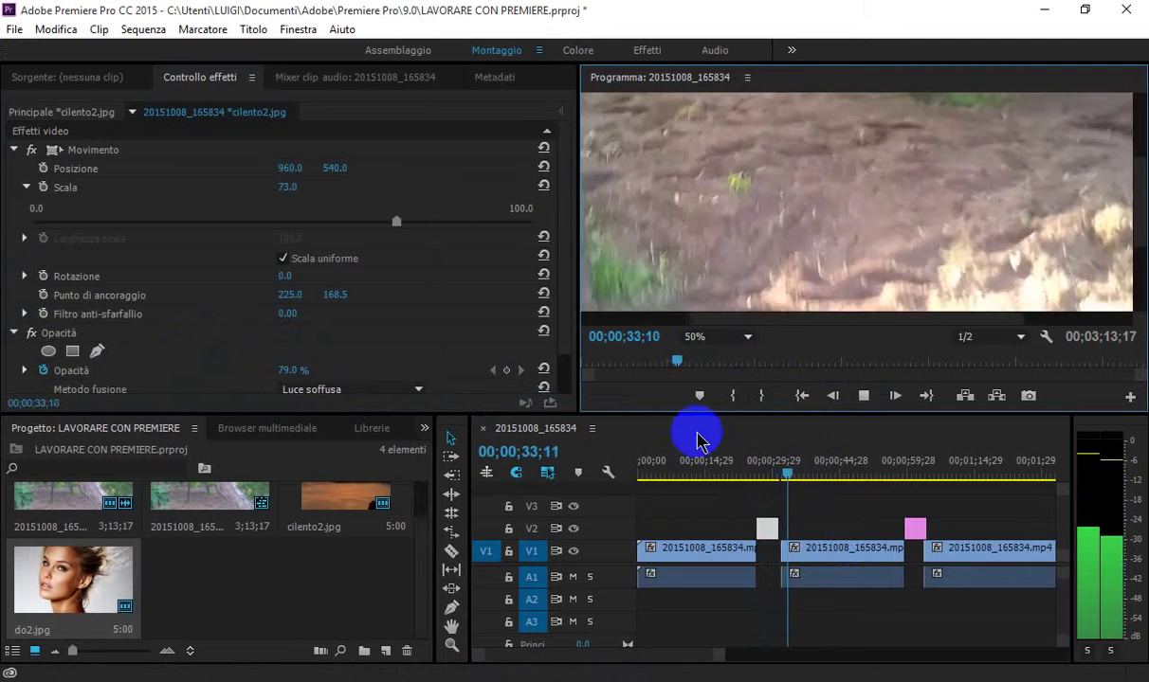
left_click(862, 395)
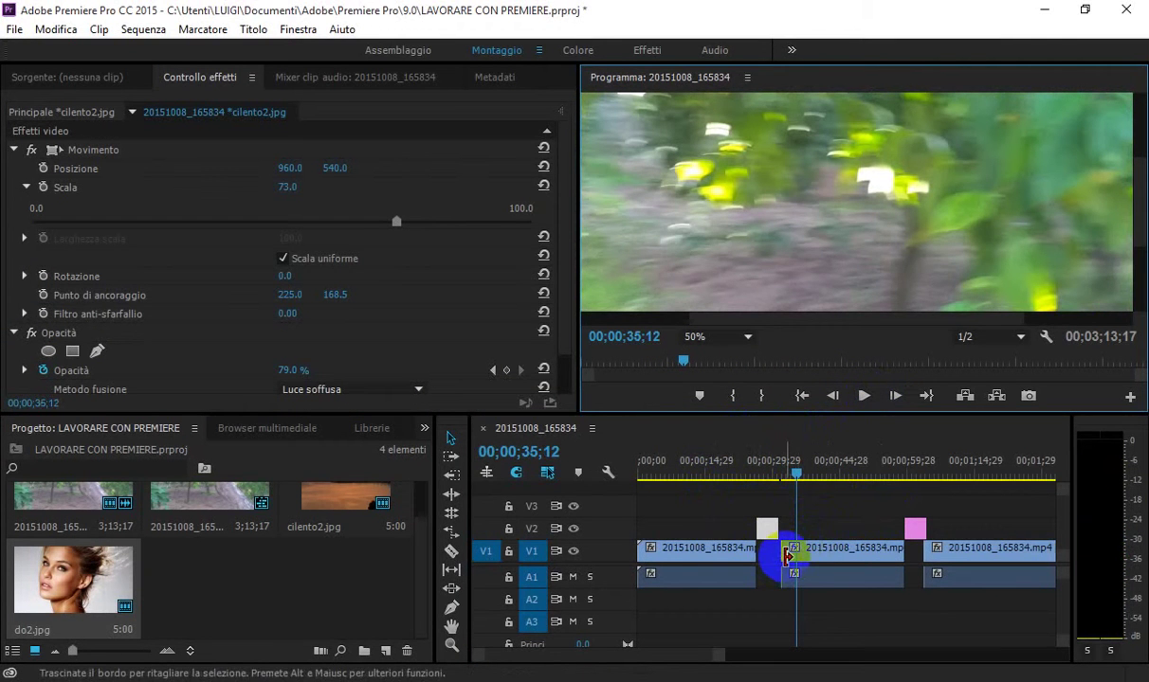
Step: Drag the right edge of the do2.jpg clip on V2 to extend it, then reselect it
left_click(915, 528)
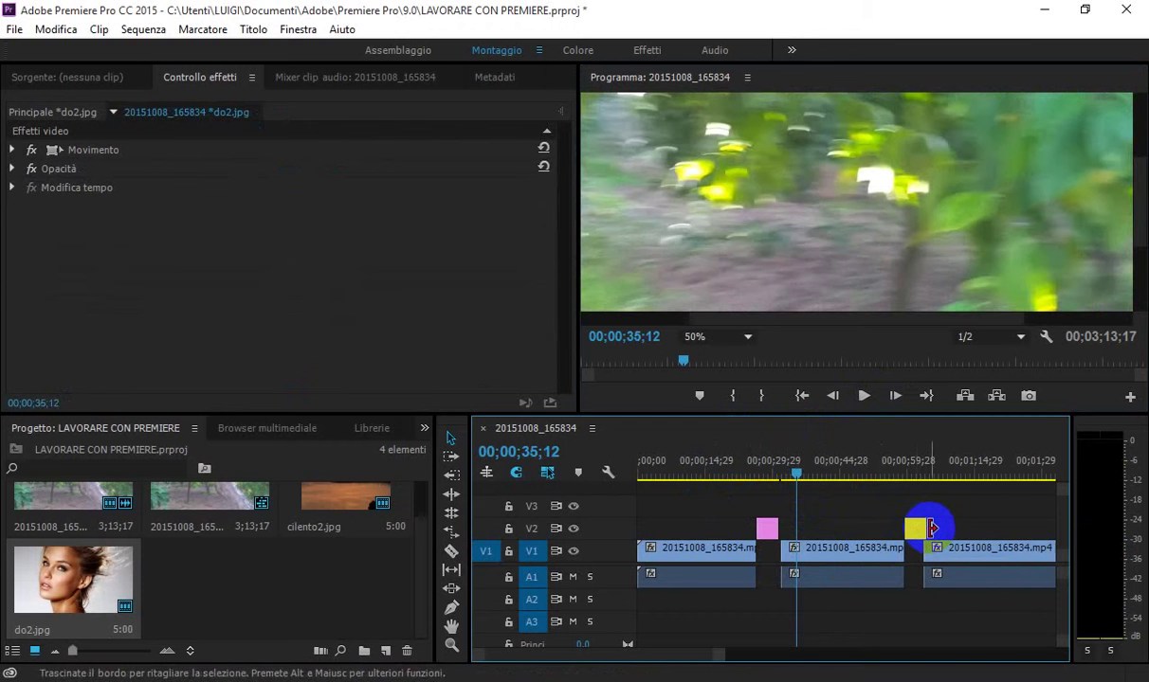
left_click_drag(932, 528, 938, 527)
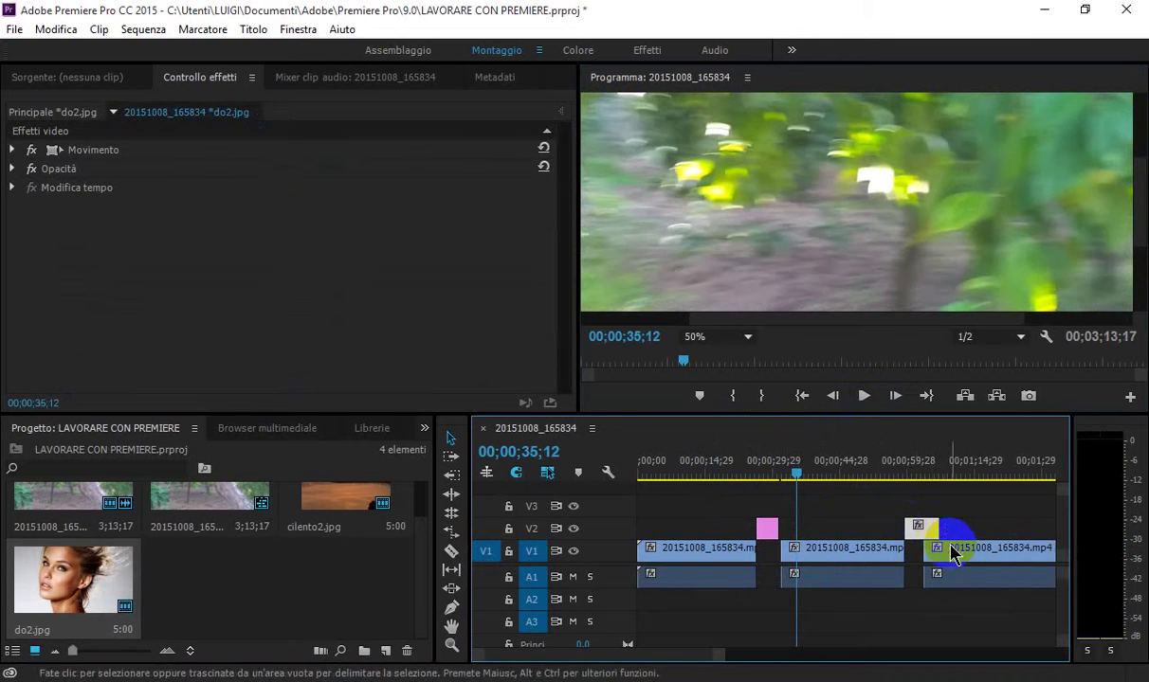
left_click(931, 531)
left_click_drag(931, 538, 917, 538)
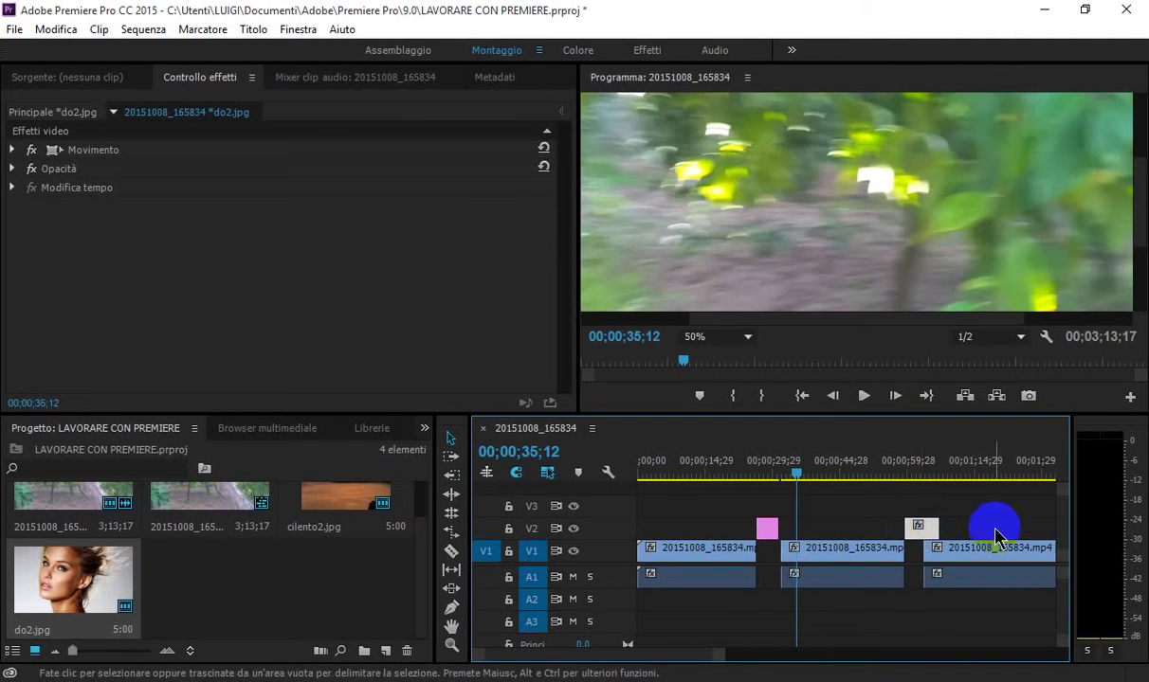
left_click(967, 529)
left_click(927, 529)
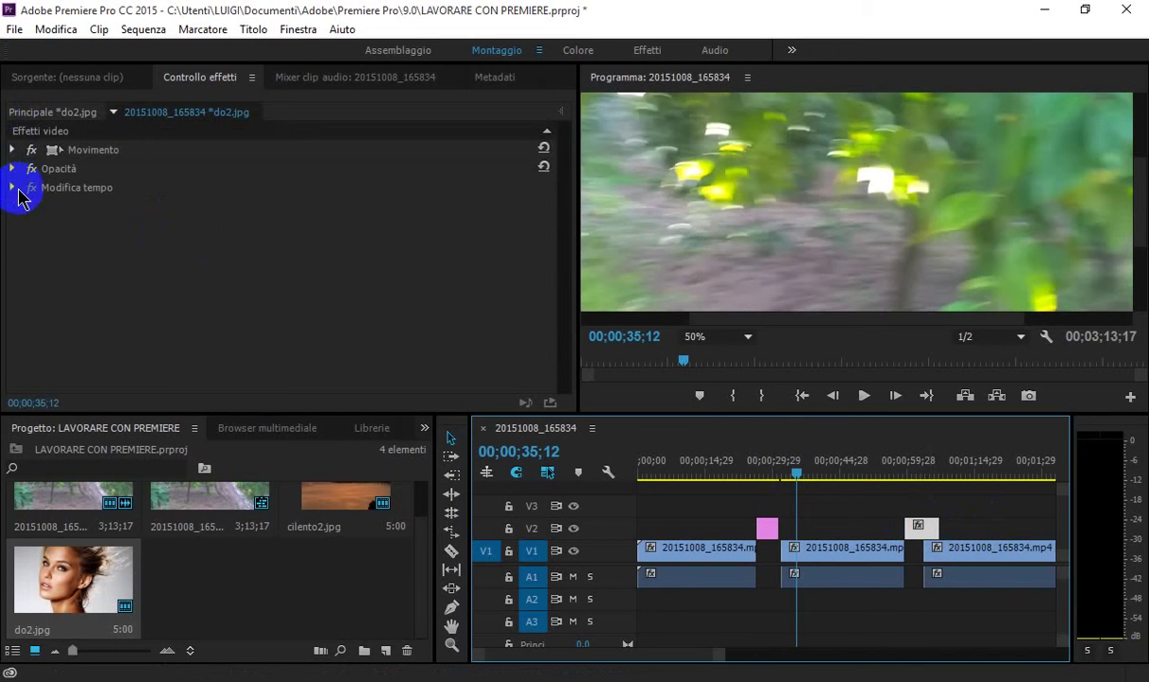
Step: Set the do2.jpg overlay to 47% opacity, add a marker, and play from about 00;01;01;12
left_click(12, 169)
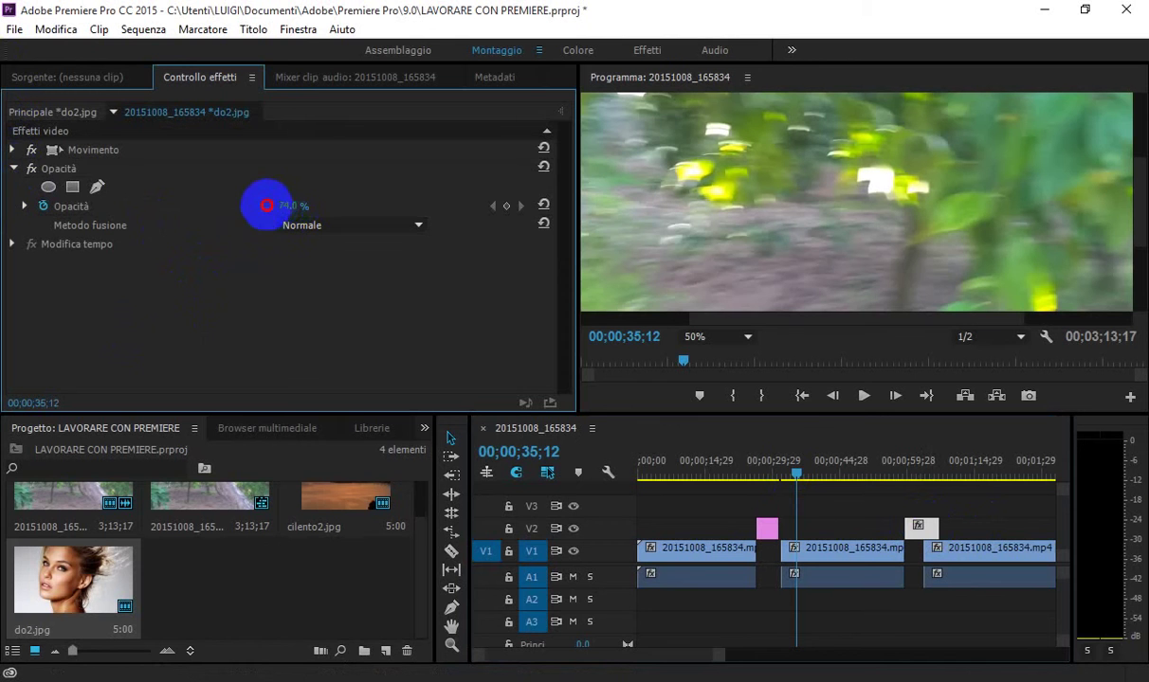
left_click_drag(236, 205, 295, 205)
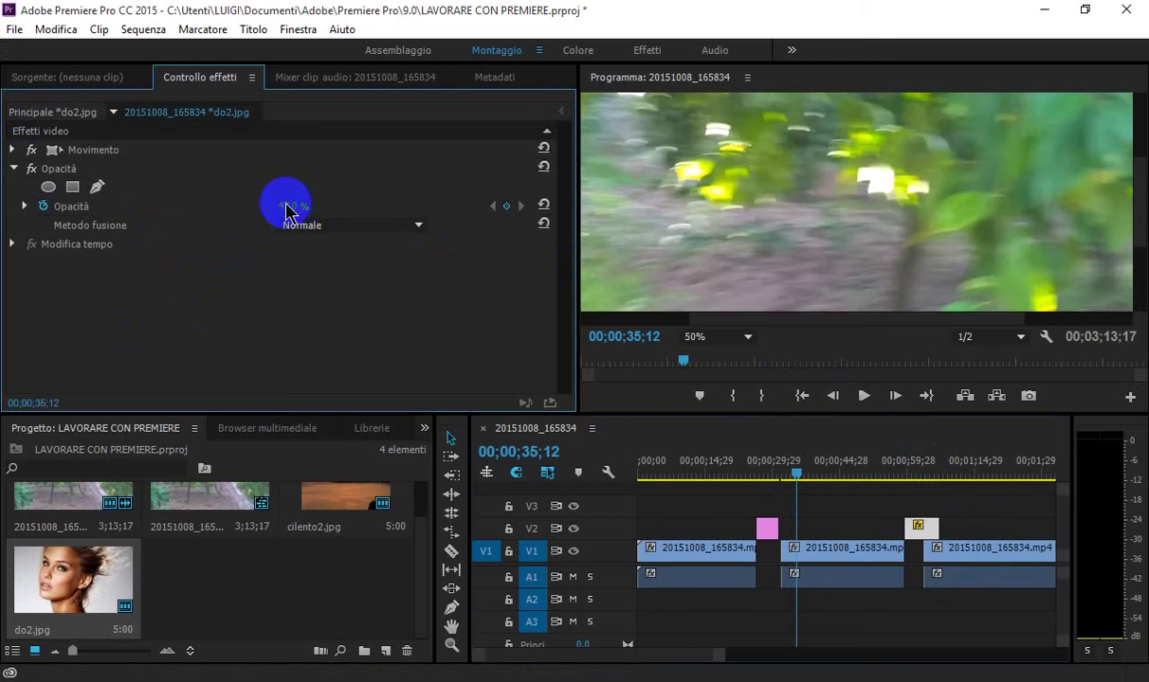
key("m")
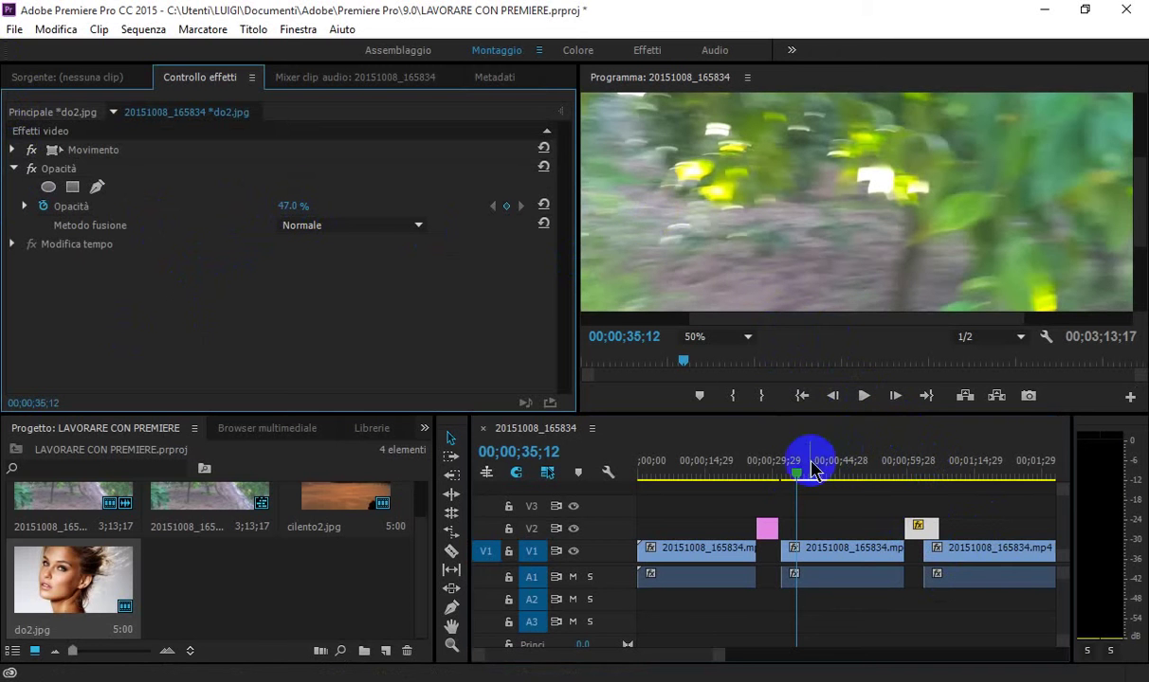
left_click_drag(799, 480, 916, 488)
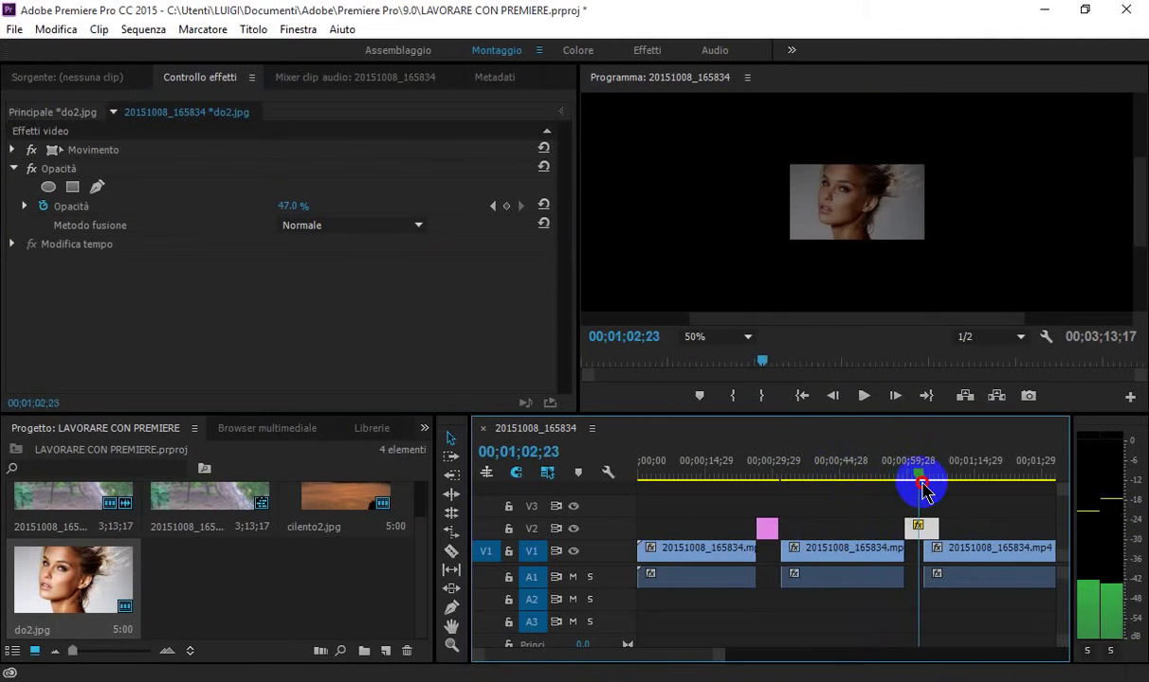
left_click(863, 396)
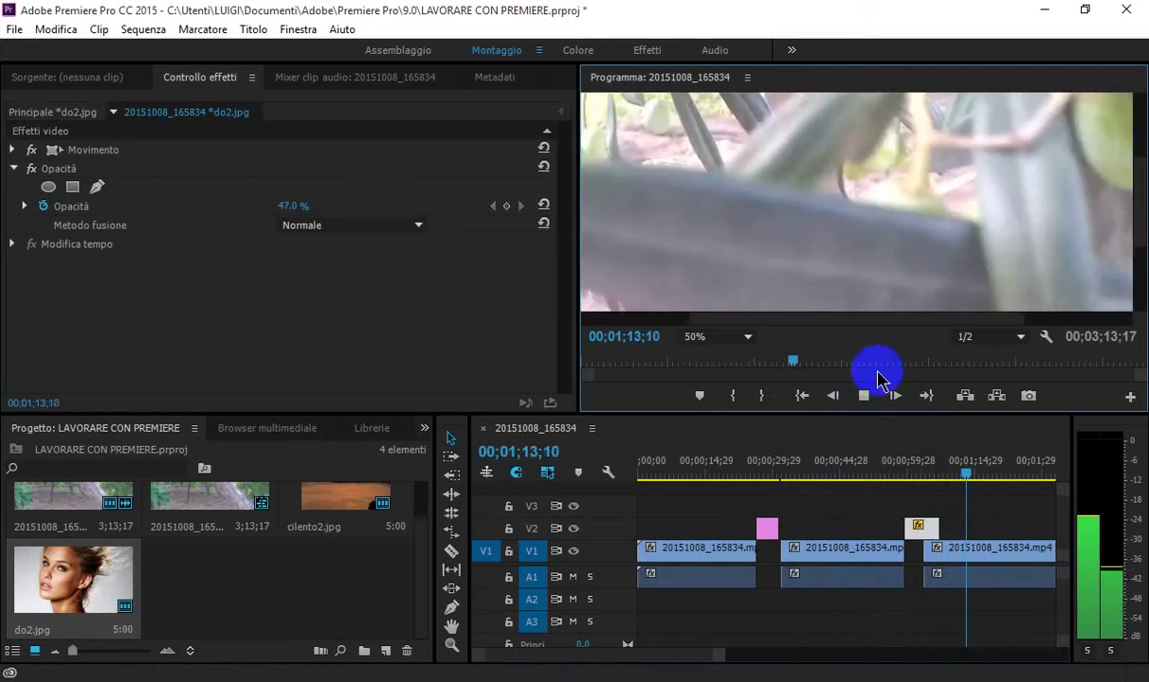
Step: Place another do2.jpg copy on V3 at about 01;14;12 and preview until 00;01;21;13
left_click(864, 394)
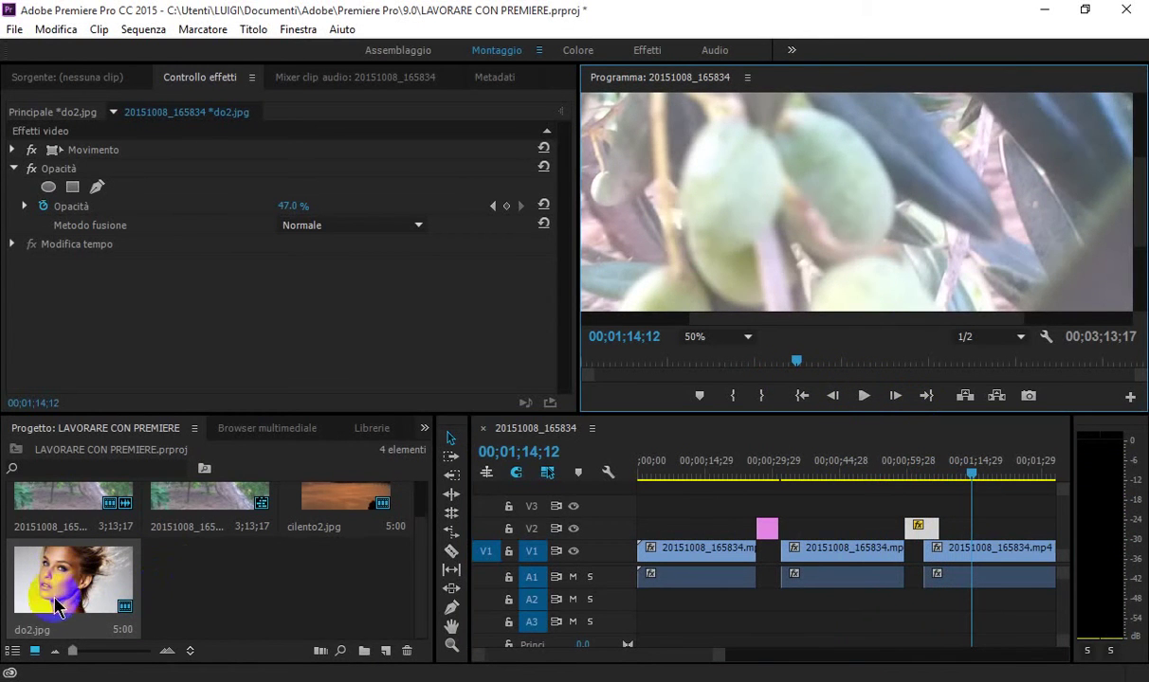
mouse_move(67, 585)
left_mouse_down()
mouse_move(979, 529)
mouse_move(971, 507)
left_mouse_up()
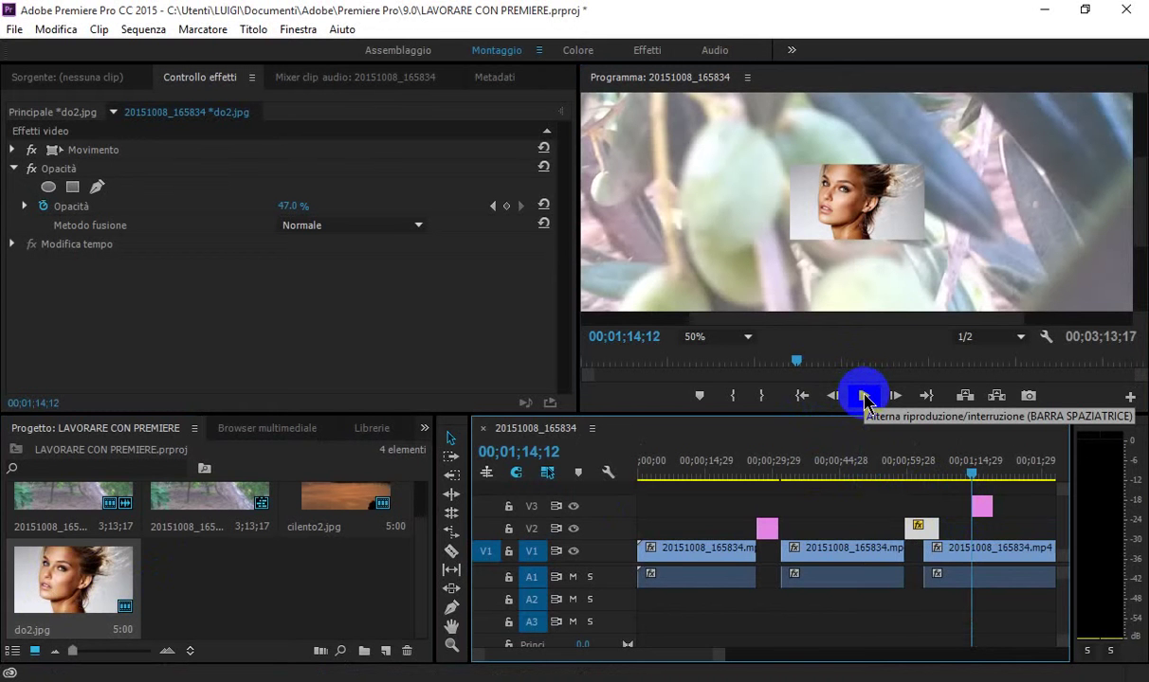
left_click(863, 397)
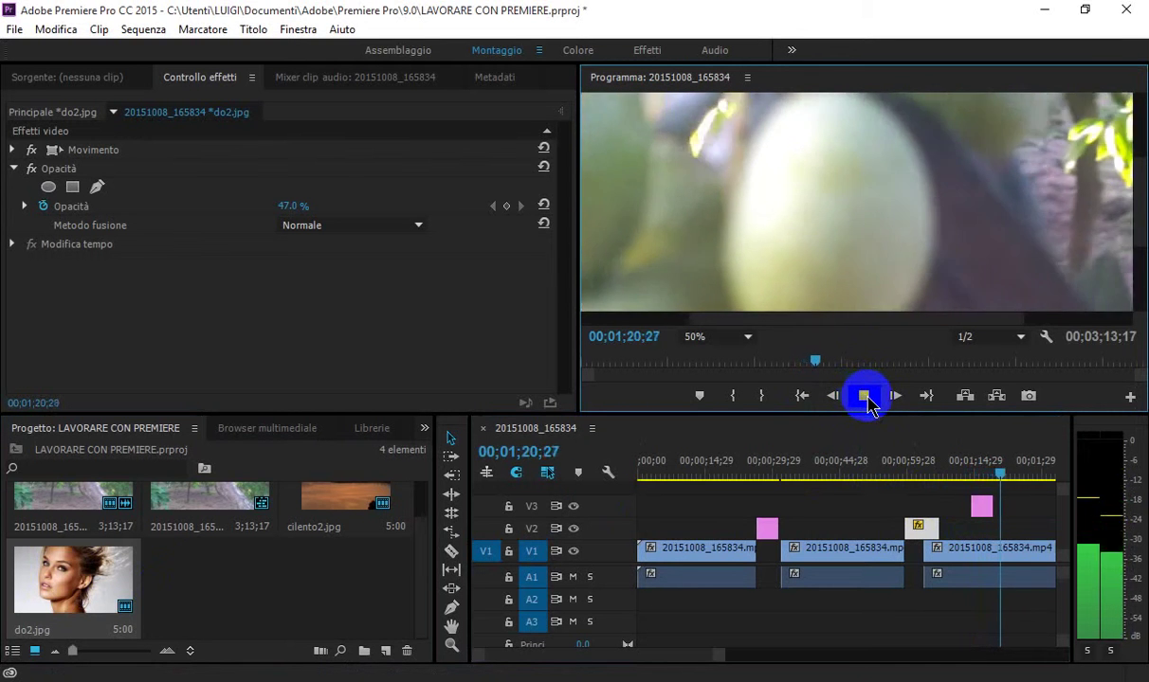
left_click(863, 396)
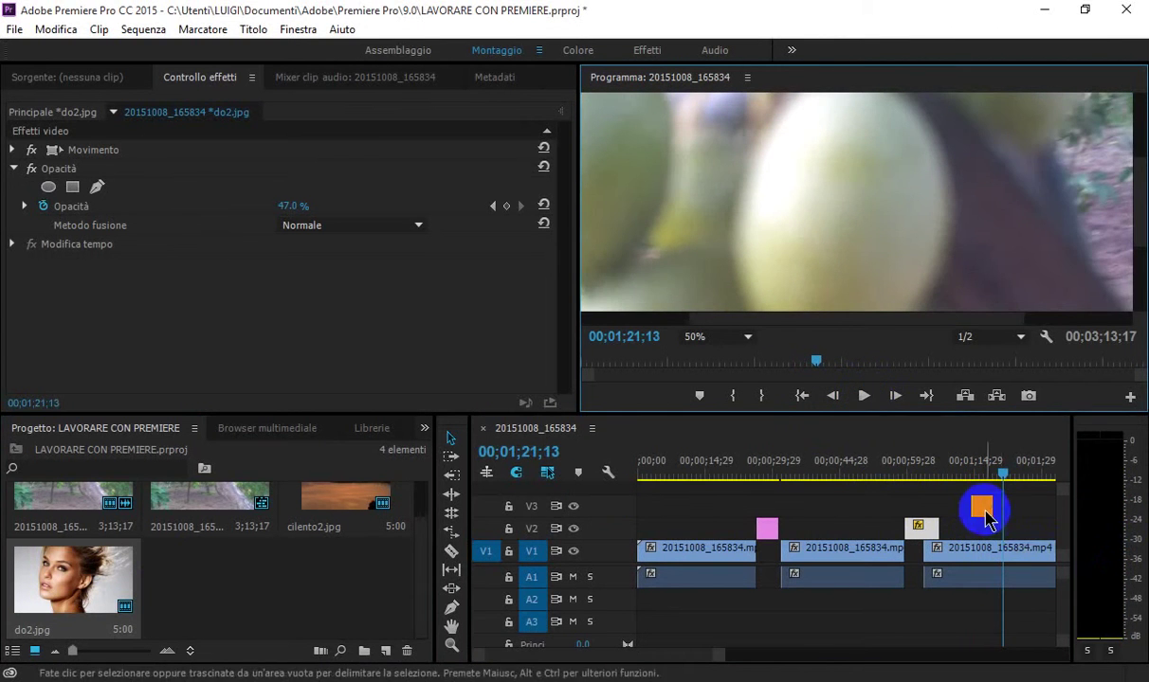
Step: Give the V3 do2.jpg copy the Esclusione blend mode at 78% opacity
left_click(982, 506)
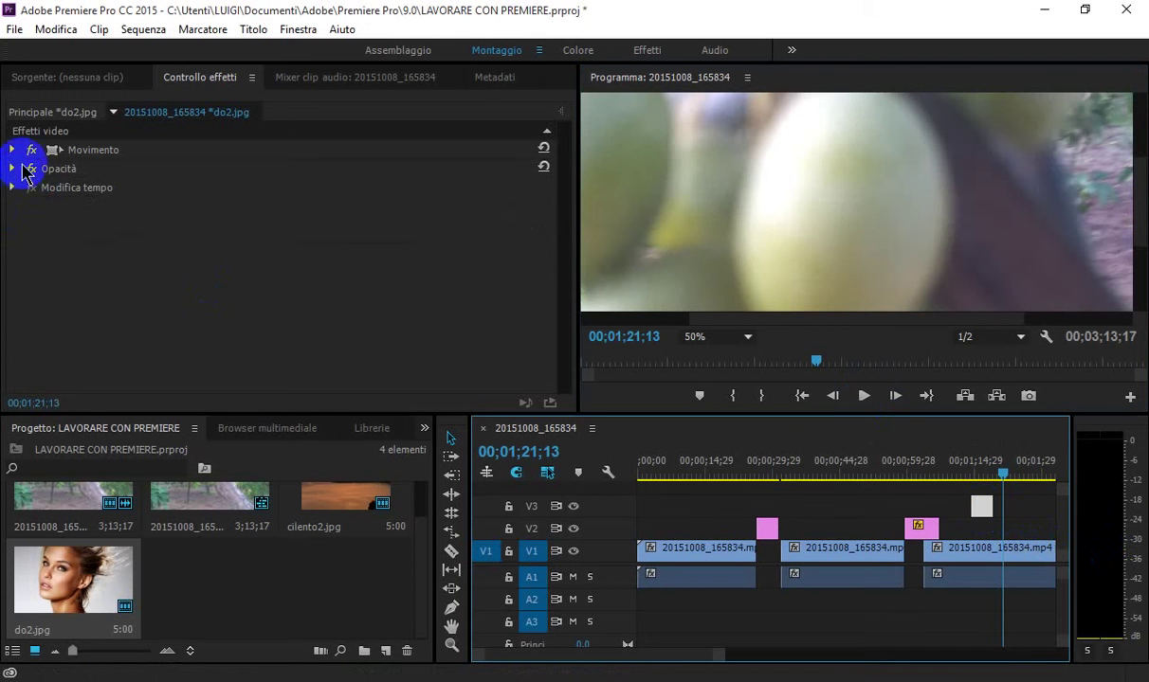
left_click(13, 169)
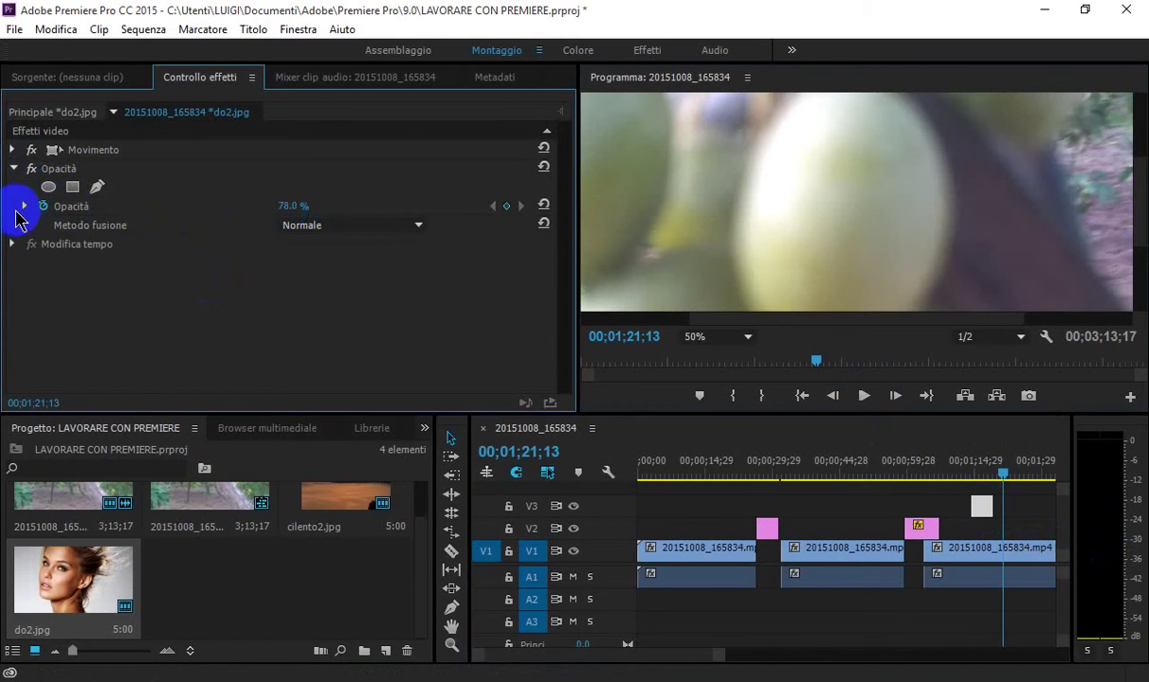
left_click(337, 228)
left_click(538, 542)
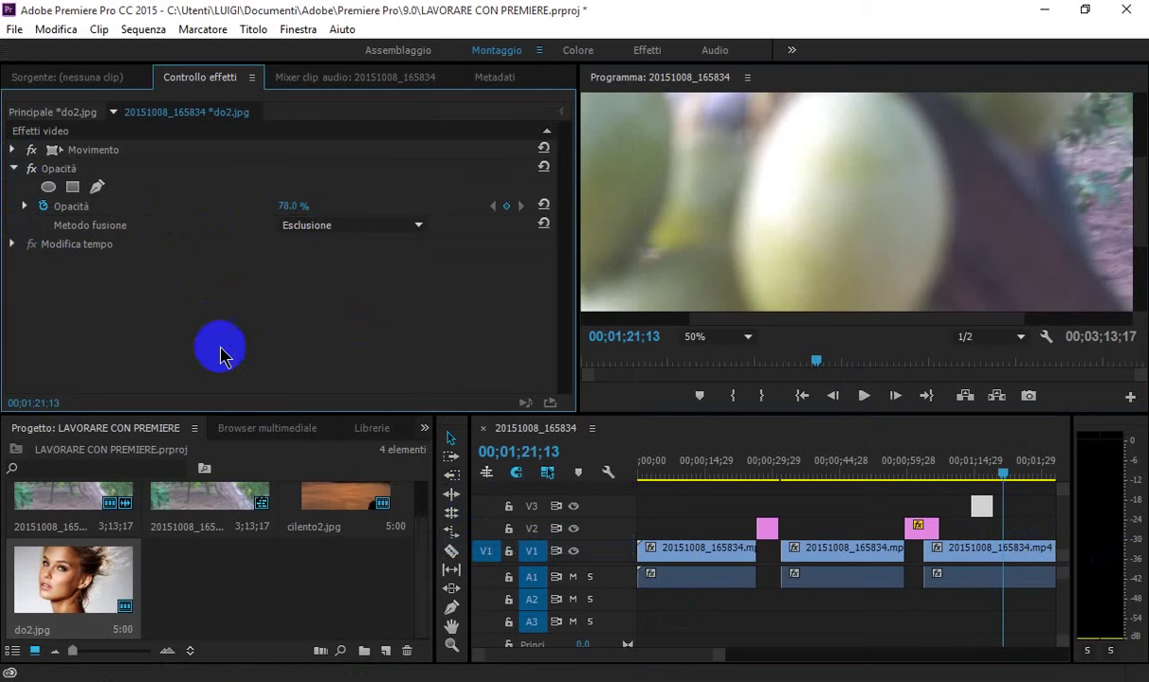
Step: Scrub back to about 1:14 and play to preview the inverted colours
left_click(995, 474)
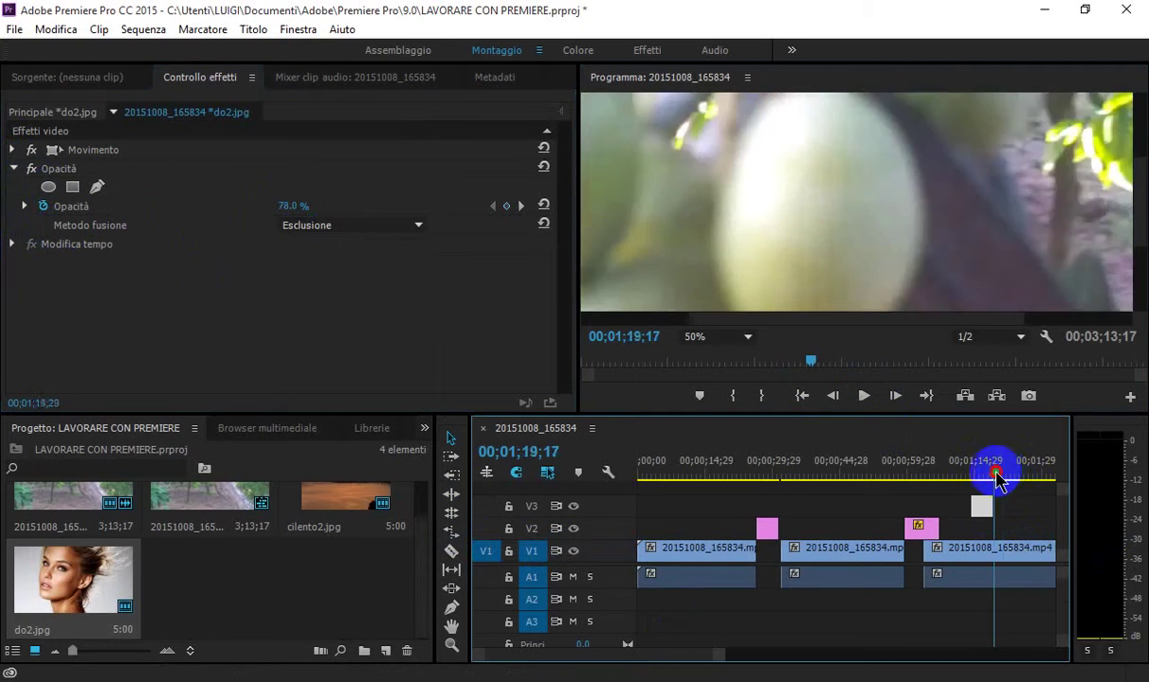
left_click_drag(995, 474, 972, 471)
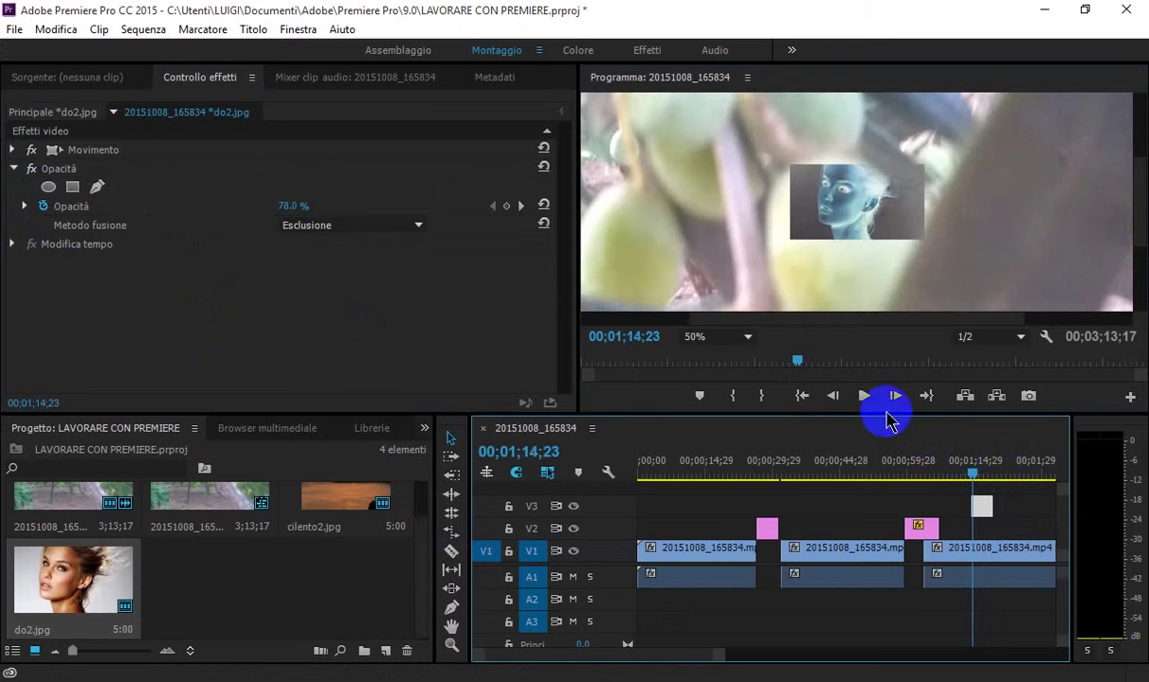
left_click(863, 398)
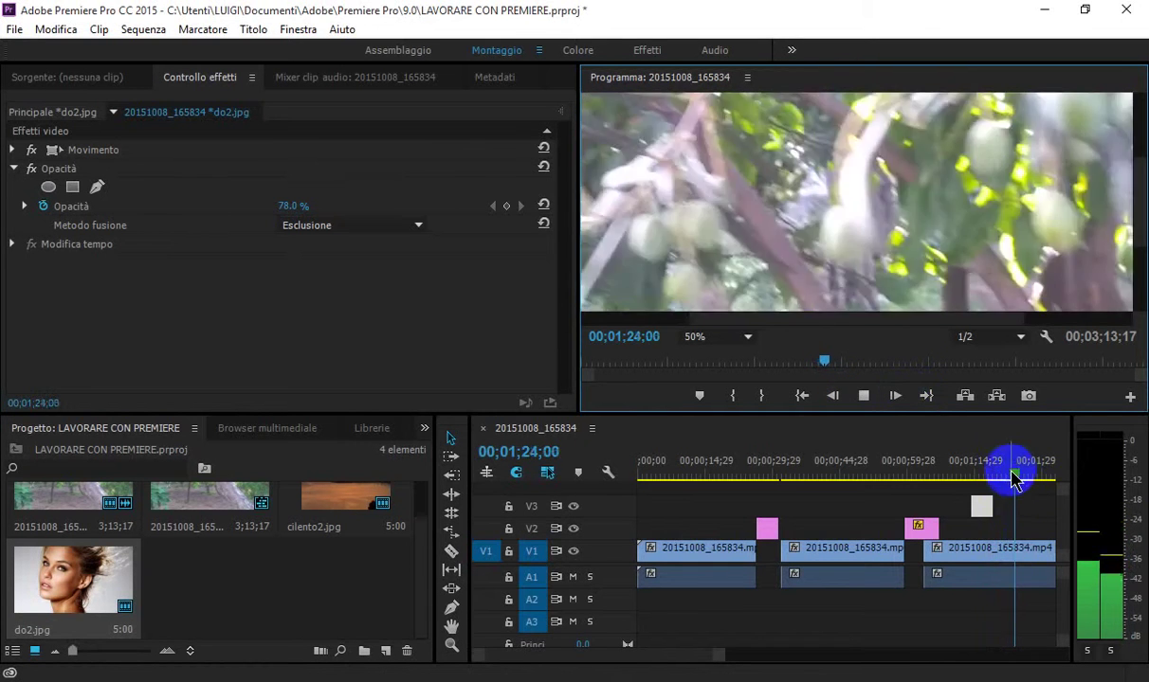
left_click(1019, 471)
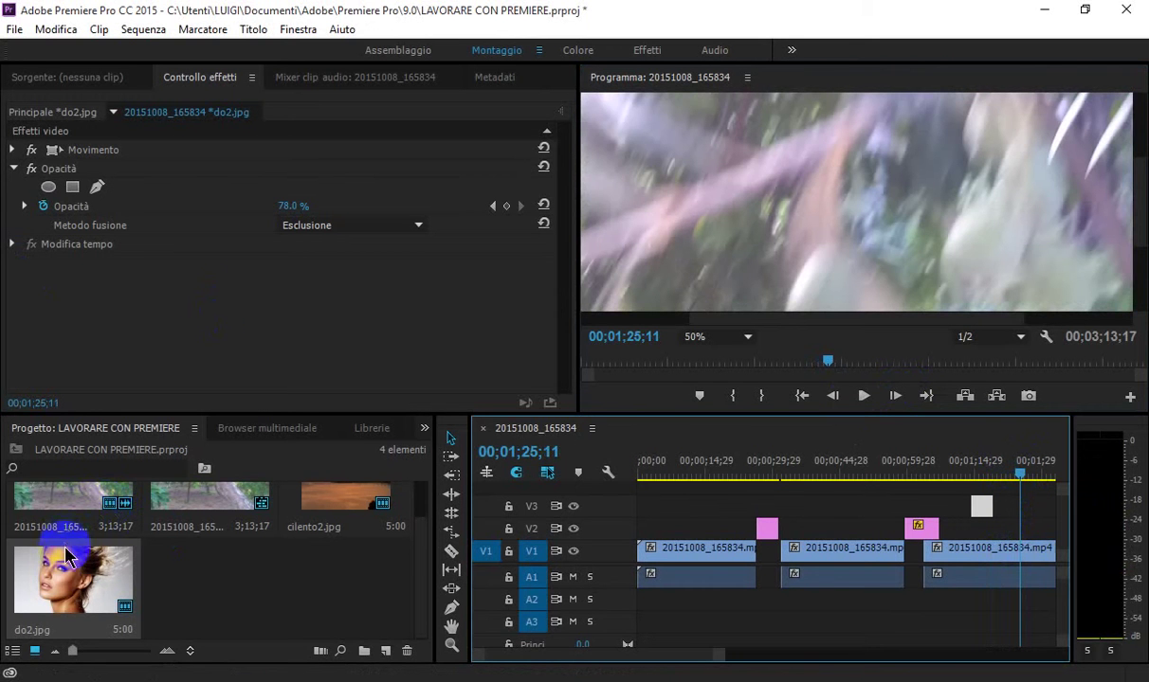
Step: Place another do2.jpg copy on V3 after the blended overlay at 89% opacity, Normale blending
mouse_move(76, 580)
left_mouse_down()
mouse_move(1006, 536)
mouse_move(1006, 516)
left_mouse_up()
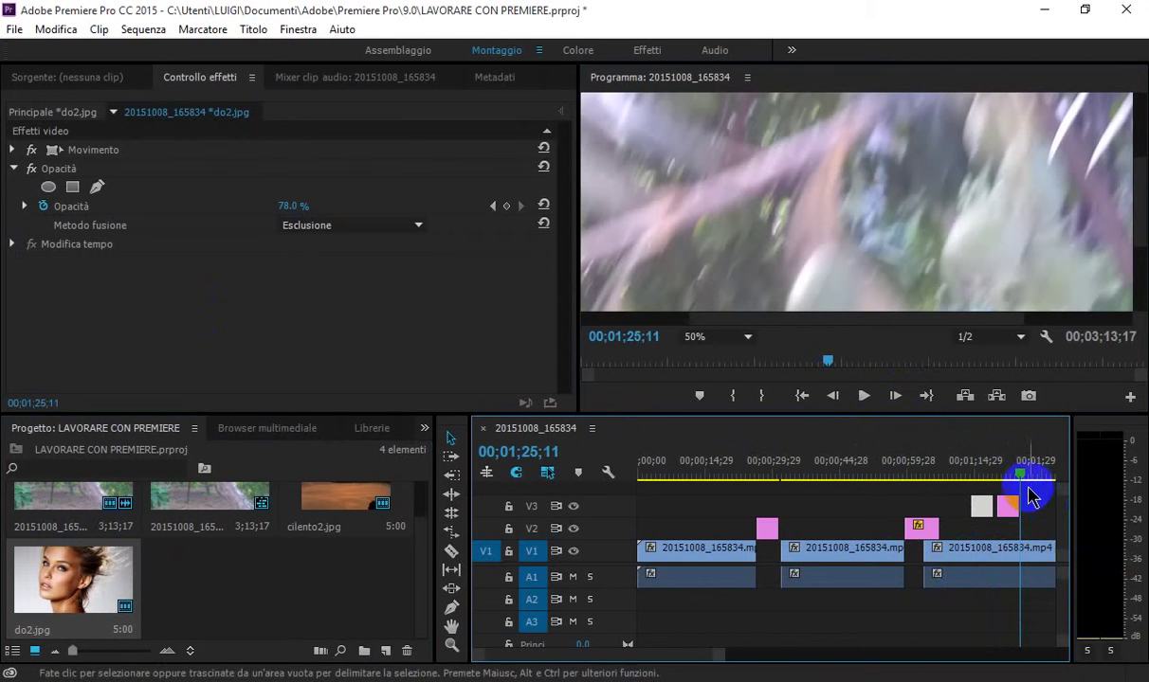
mouse_move(1022, 481)
left_mouse_down()
mouse_move(997, 485)
mouse_move(1004, 493)
mouse_move(1001, 484)
left_mouse_up()
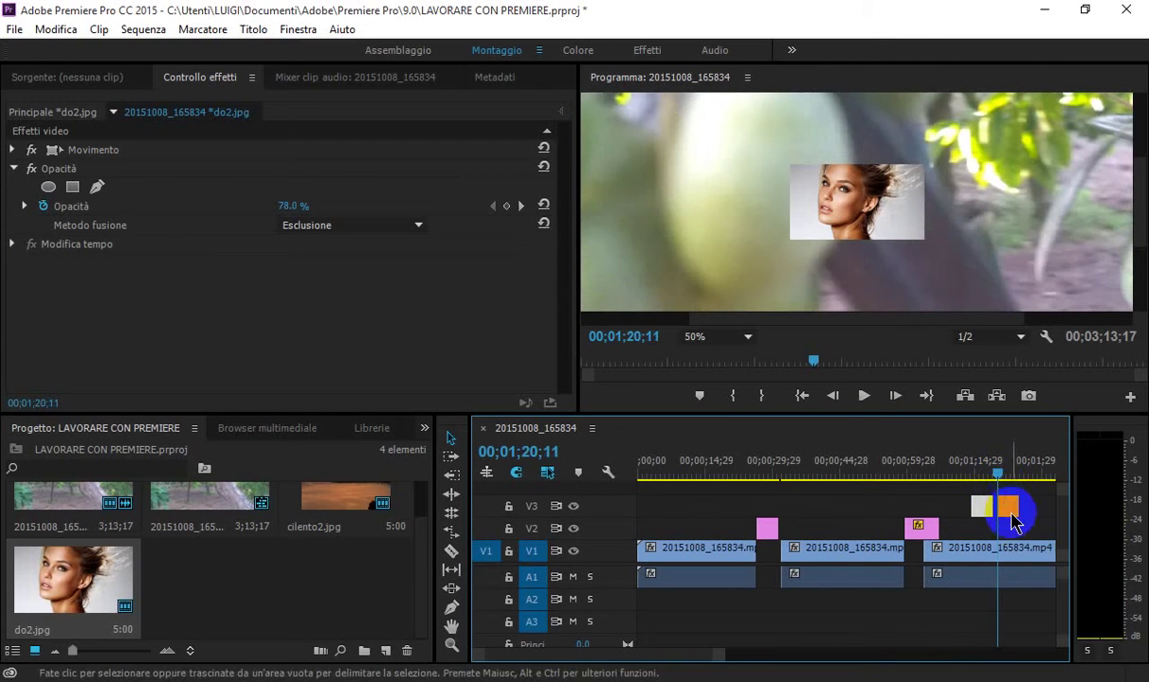
left_click(1007, 512)
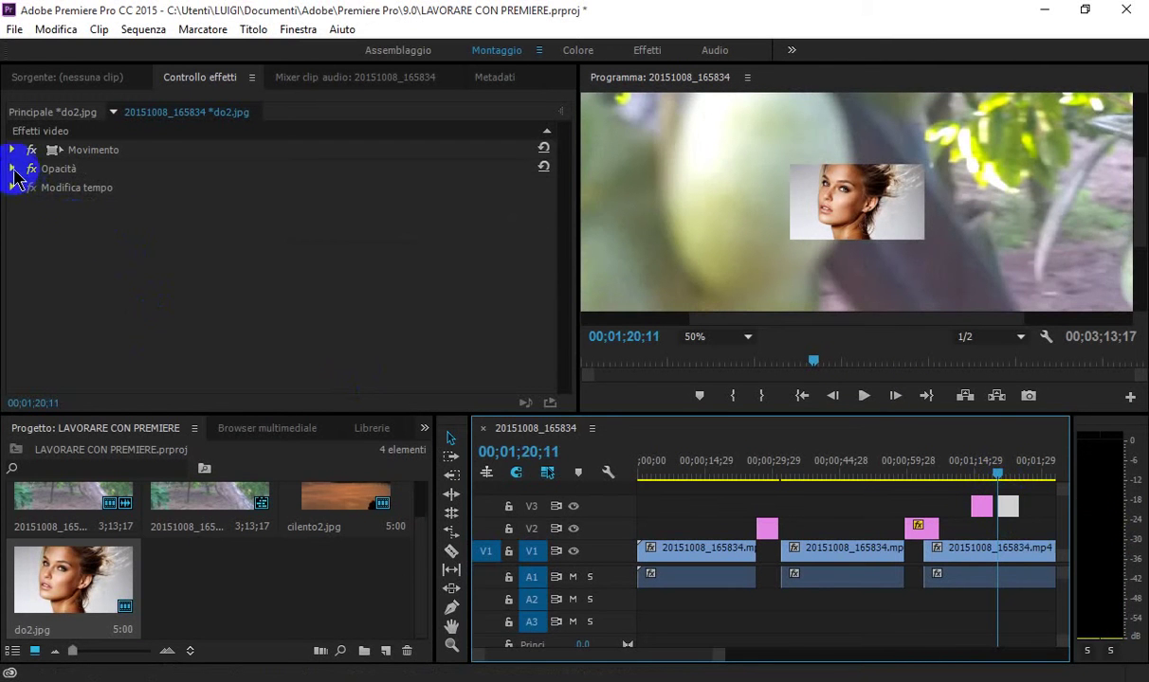
left_click(14, 169)
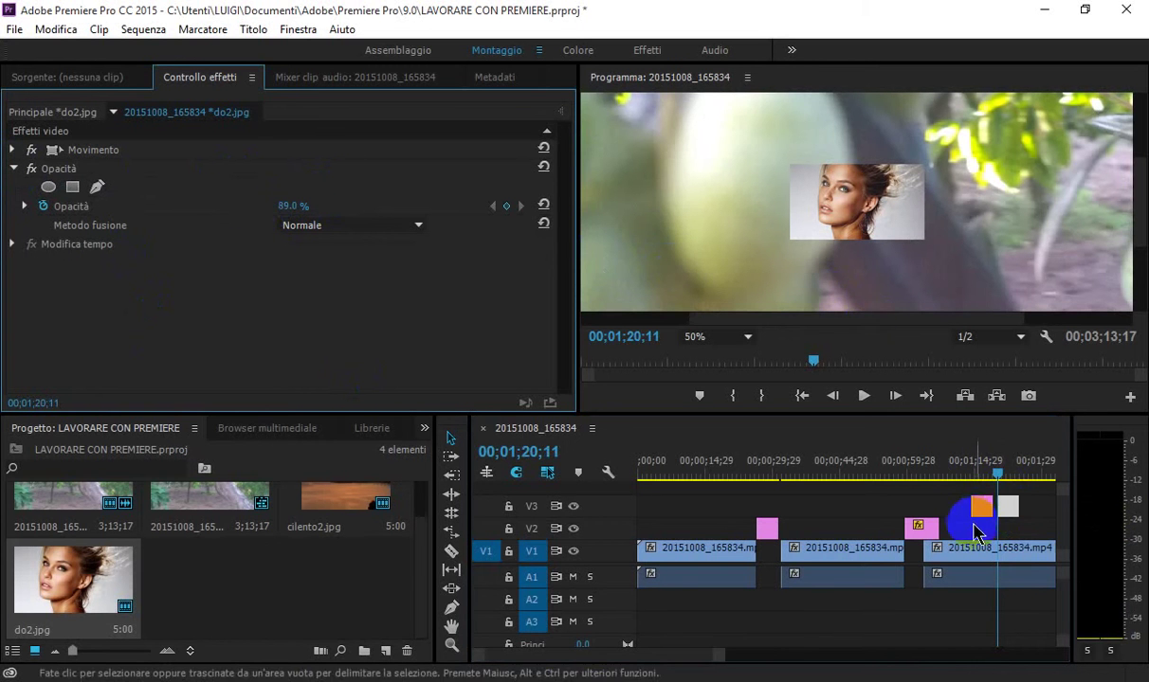
left_click(1002, 492)
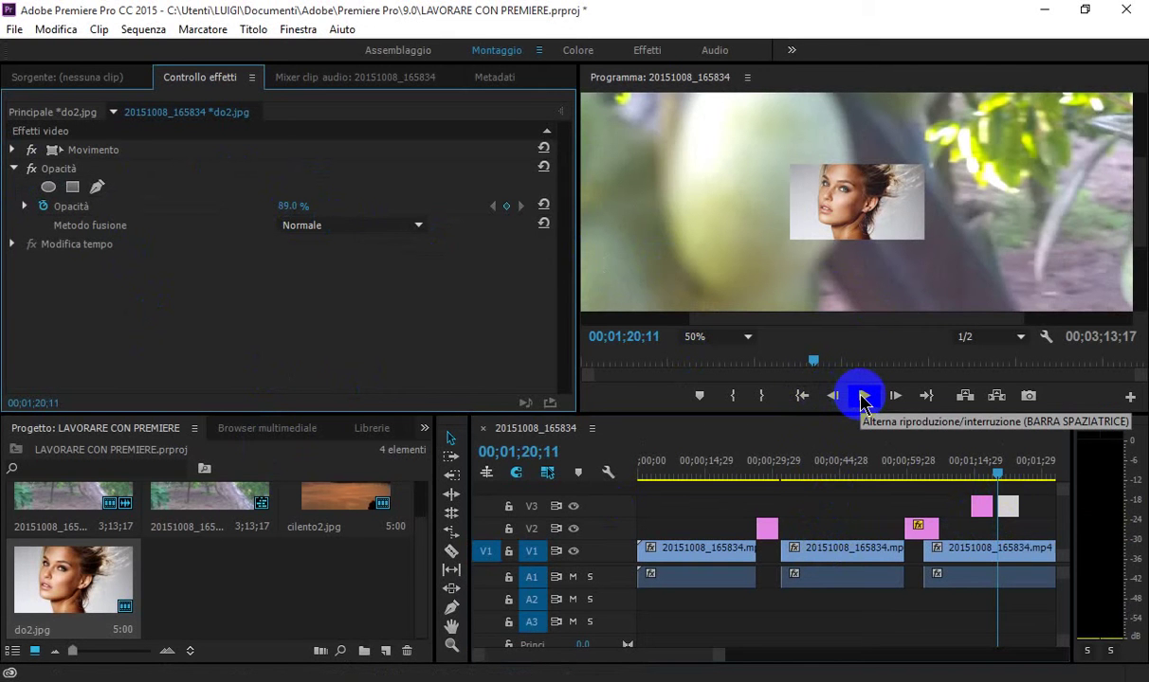
Step: Play back the sequence to preview the new do2.jpg overlay
left_click(863, 398)
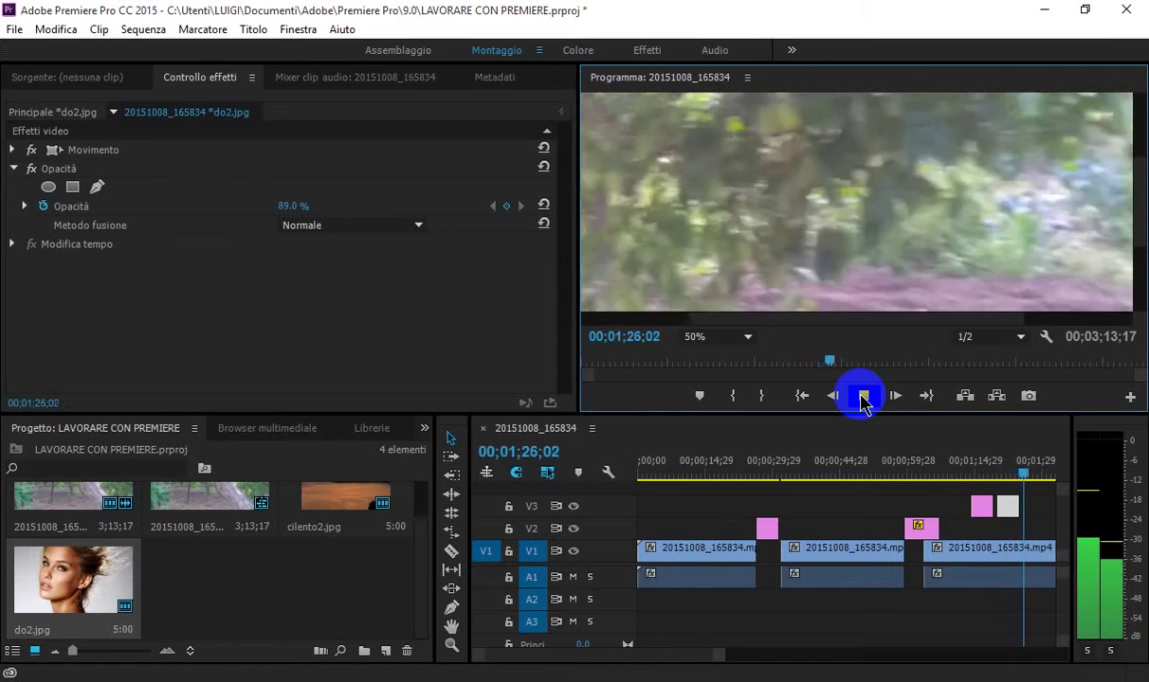
left_click(862, 398)
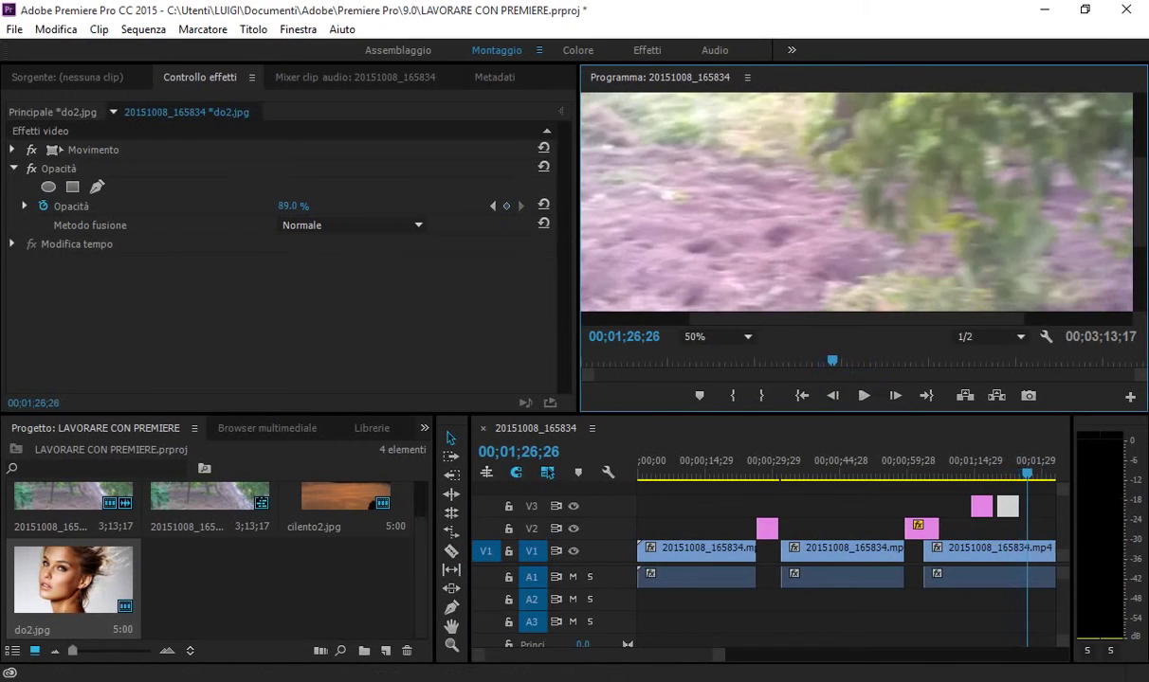
scroll(131, 536, "up", 1)
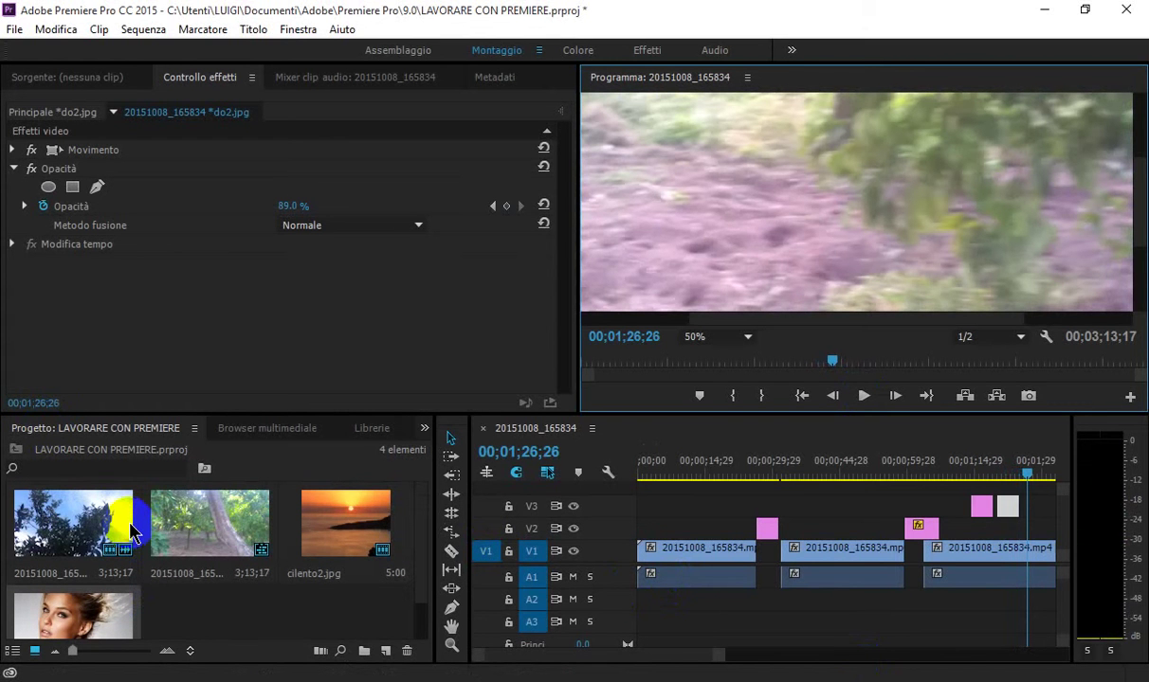
Step: Import images.jpg from the cartella foto folder into the project via File > Importa
left_click(14, 30)
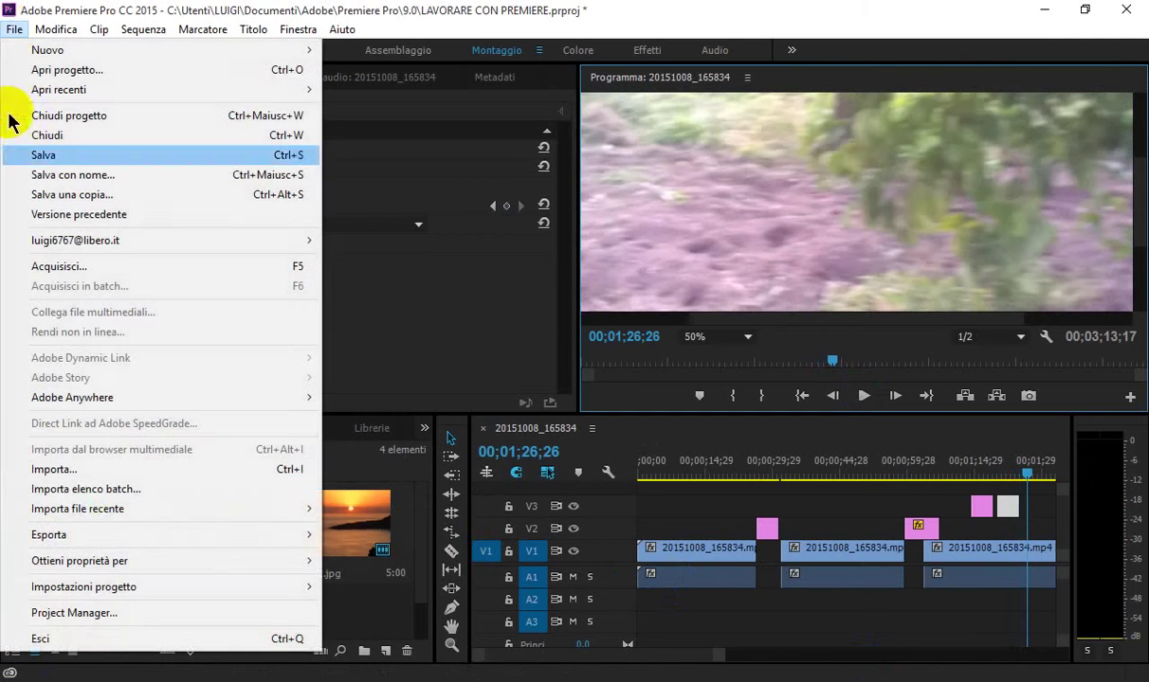
left_click(65, 469)
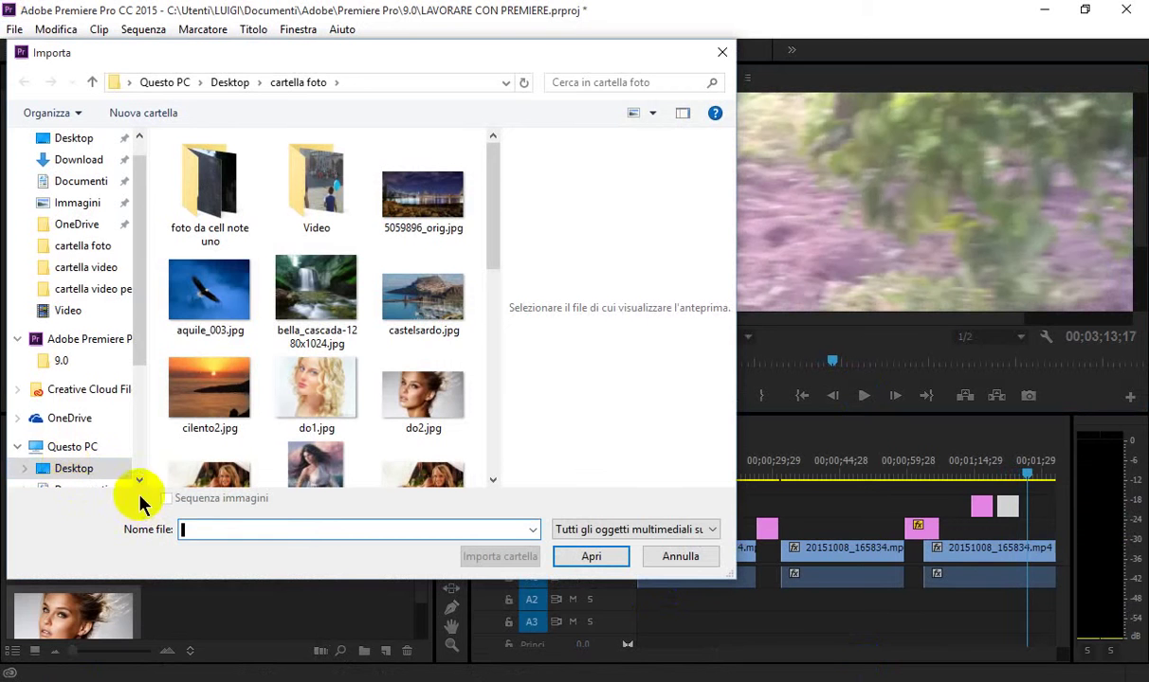
left_click_drag(486, 233, 492, 360)
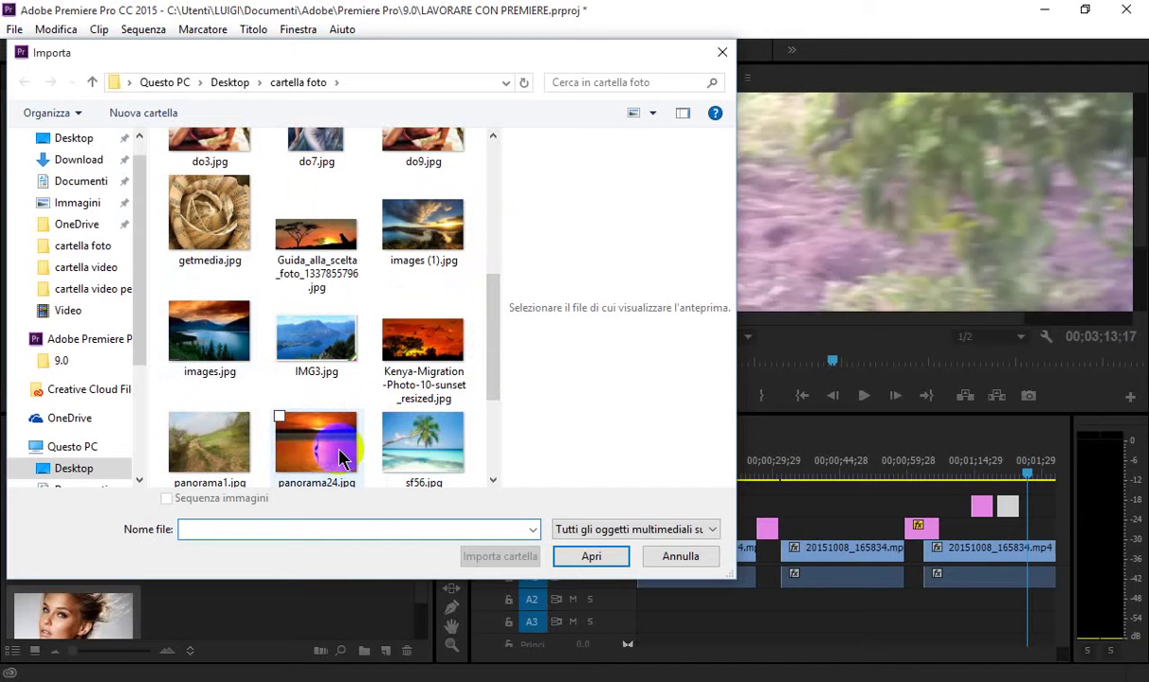
left_click(228, 365)
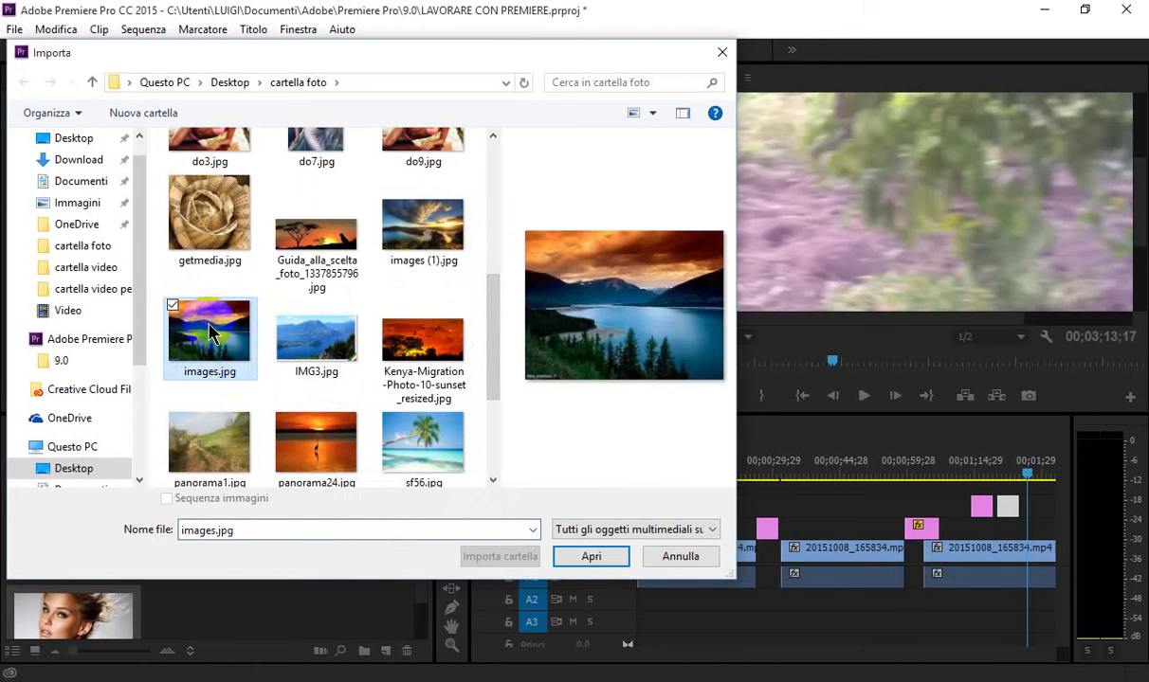
left_click(626, 561)
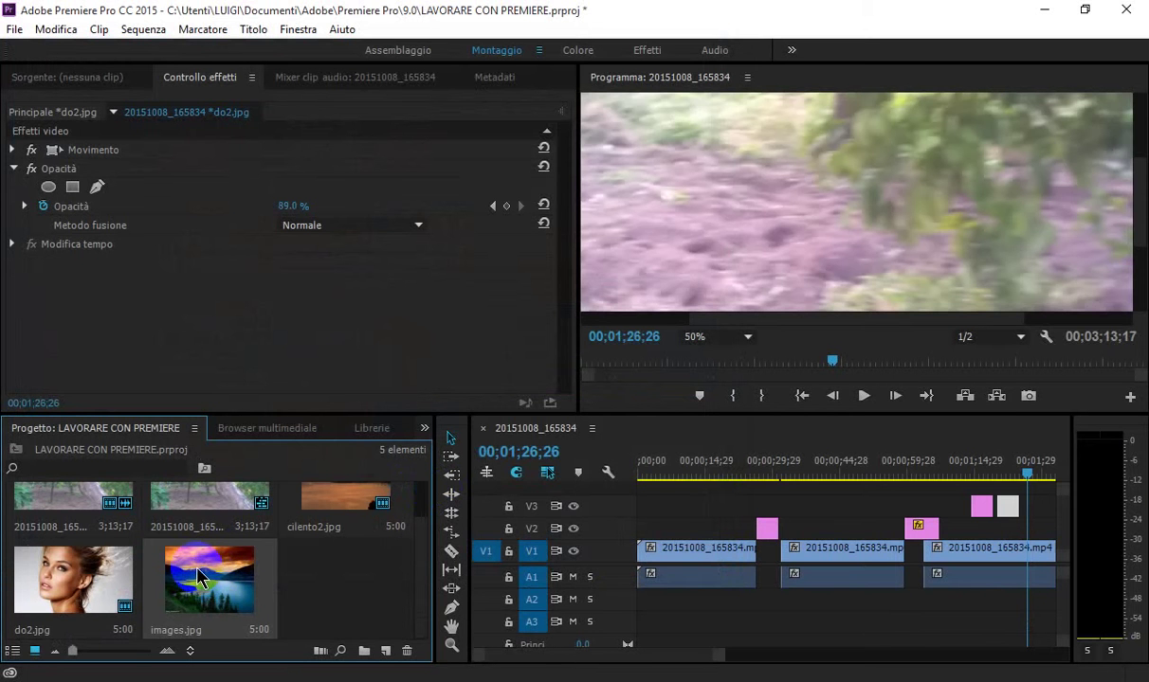
Step: Place images.jpg on track V2 and set its Opacità to 60%
left_click_drag(199, 575, 674, 524)
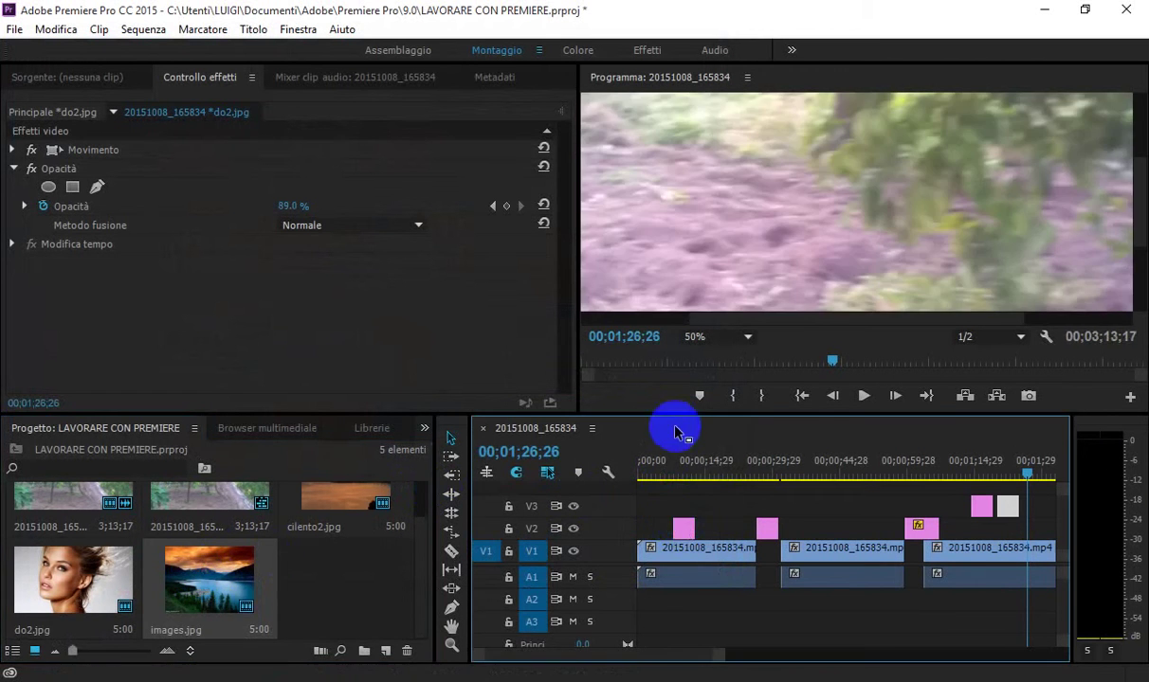
left_click(682, 526)
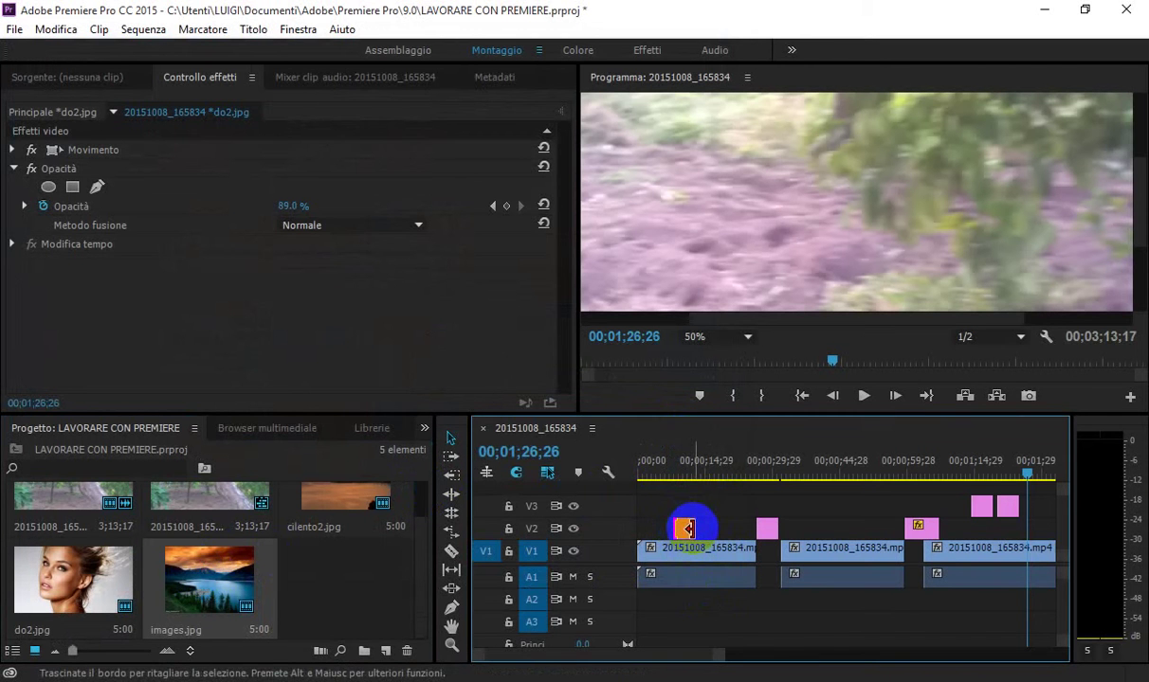
left_click(686, 533)
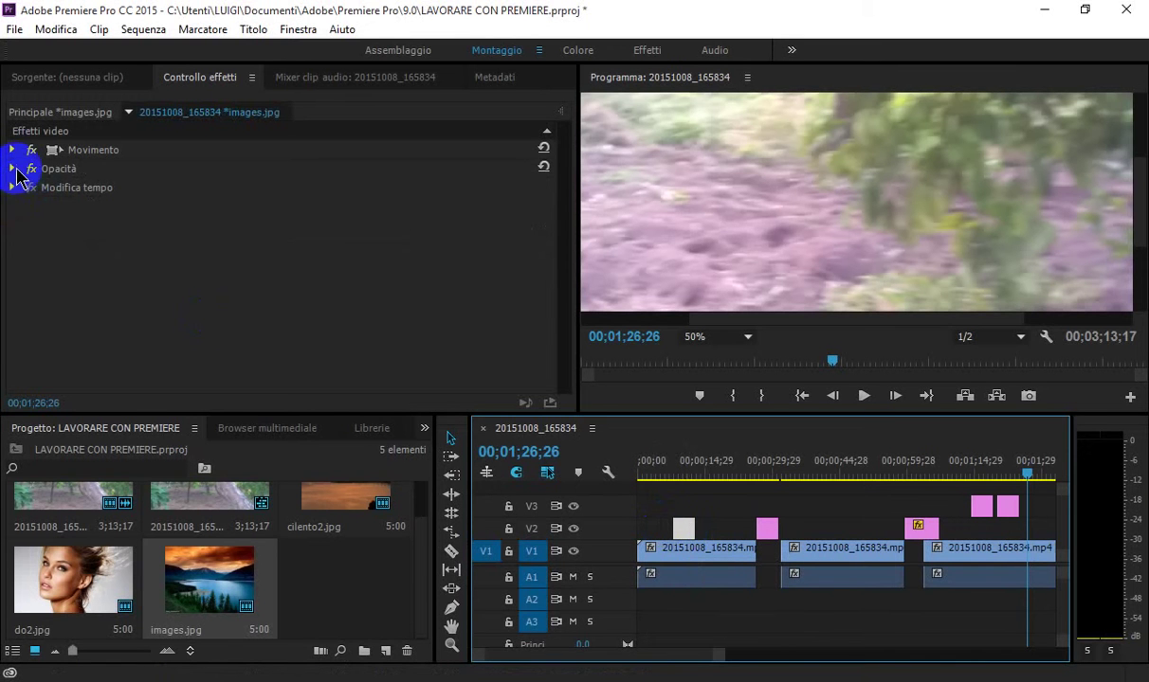
left_click(13, 170)
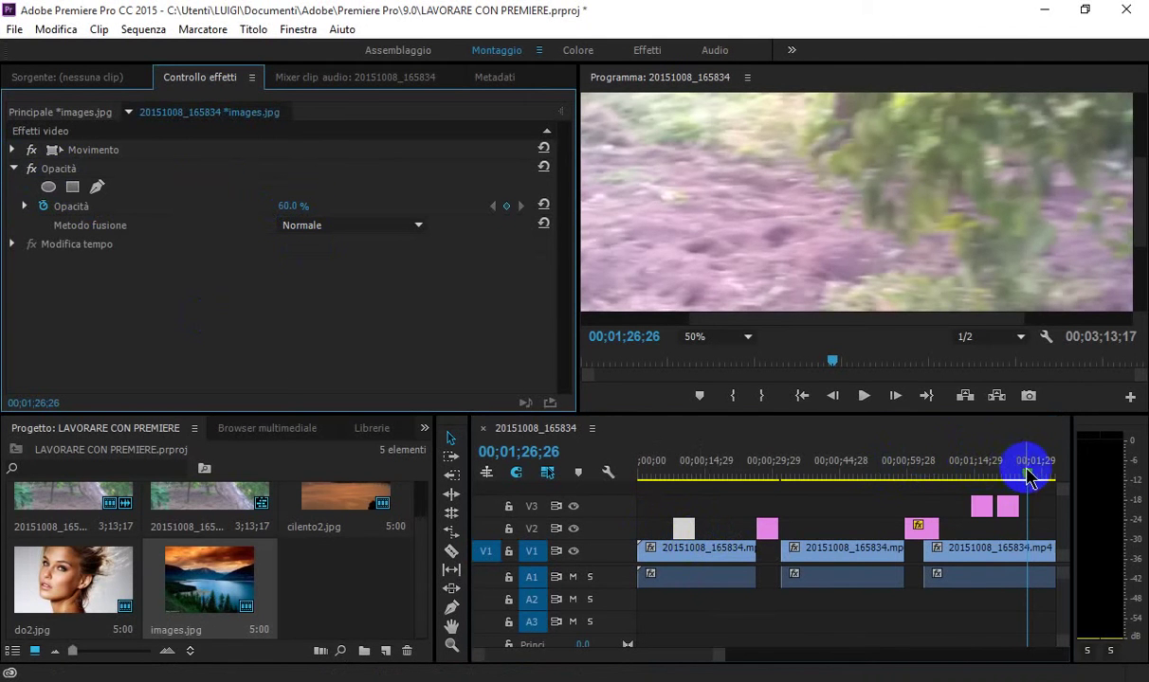
left_click_drag(1026, 470, 671, 480)
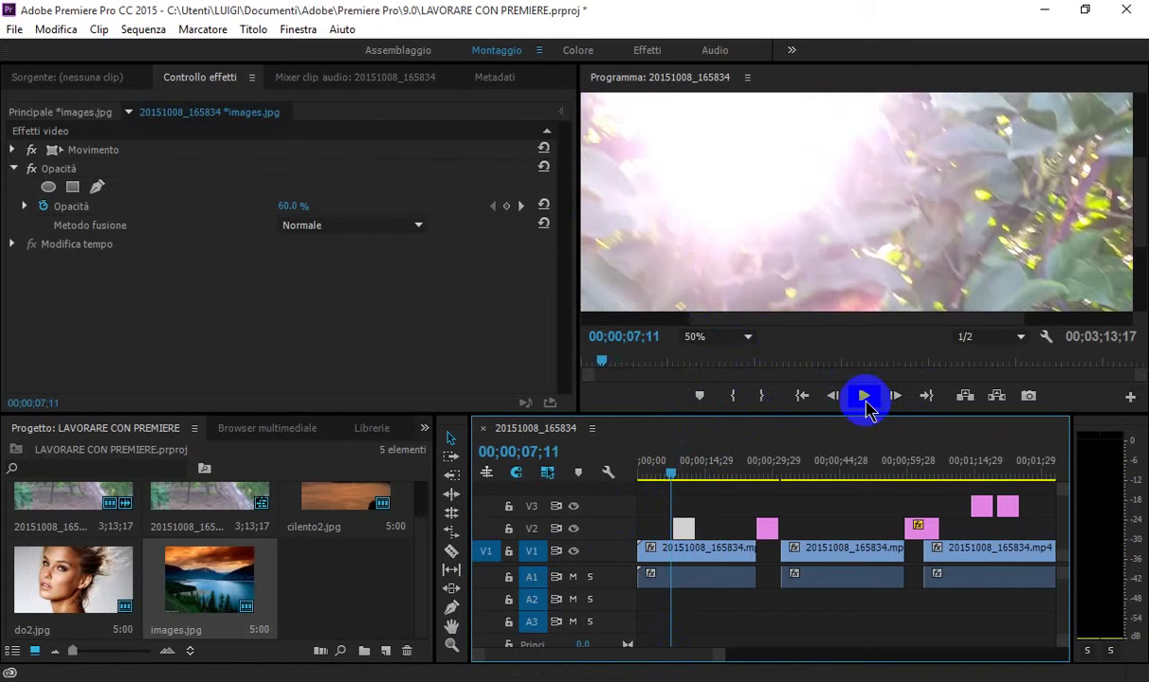
Step: Preview the sequence, then select the images.jpg overlay on V2 with the playhead at 07;17
left_click(864, 398)
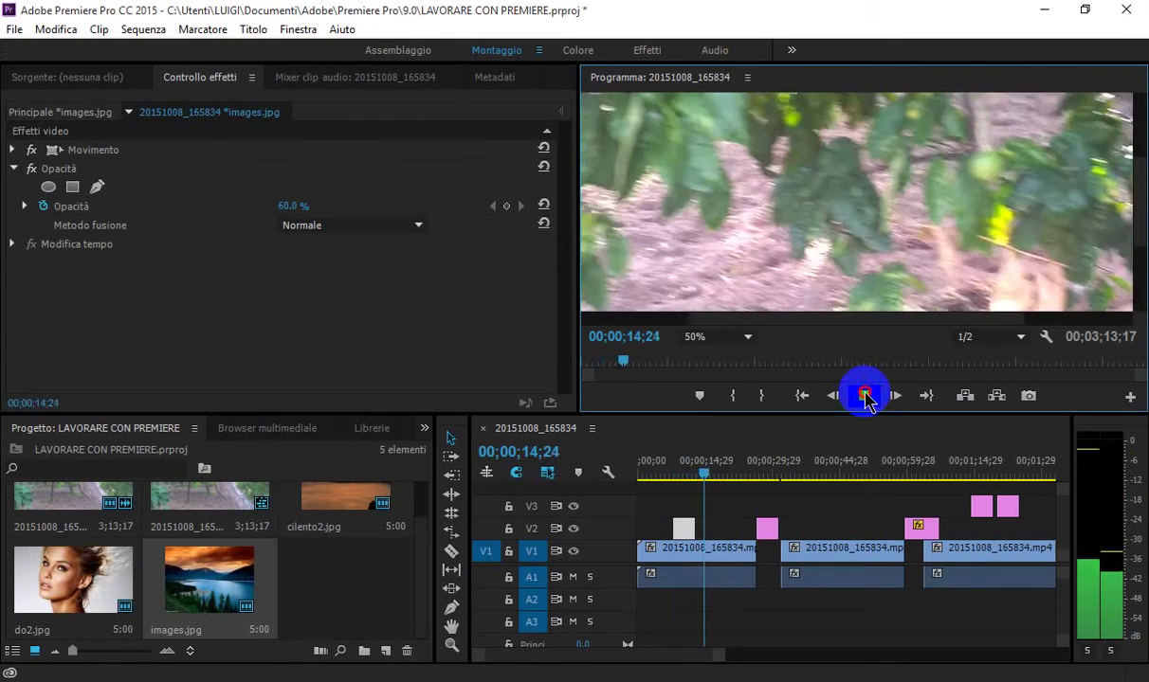
left_click(865, 396)
left_click(684, 528)
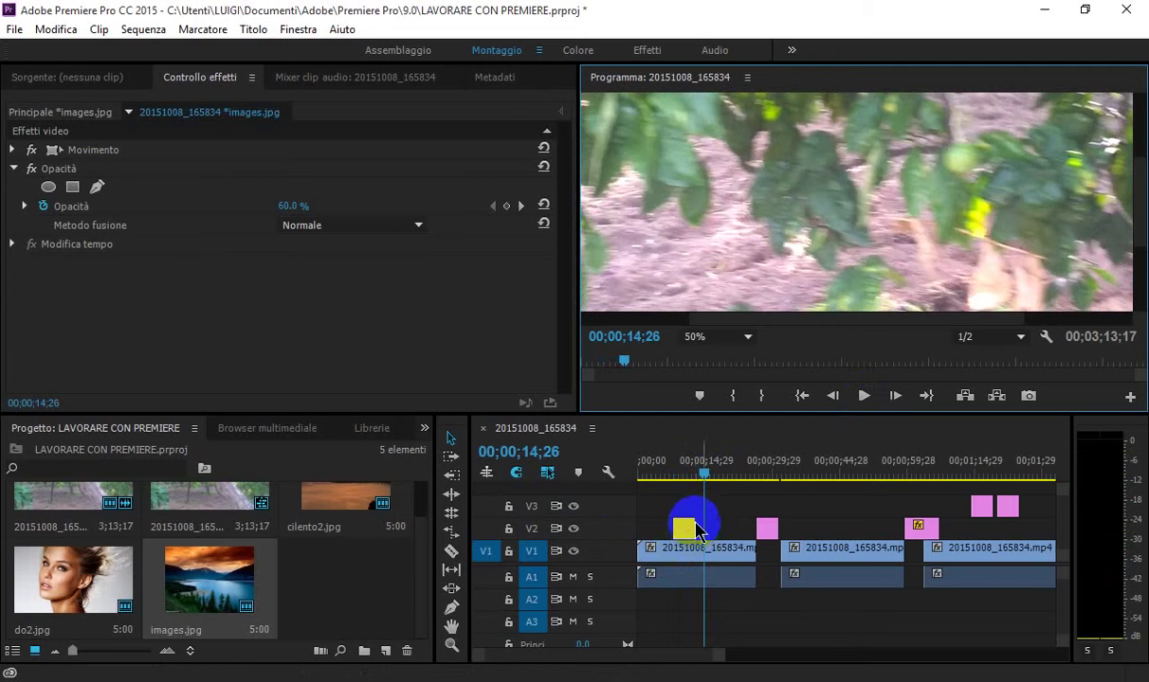
left_click(684, 529)
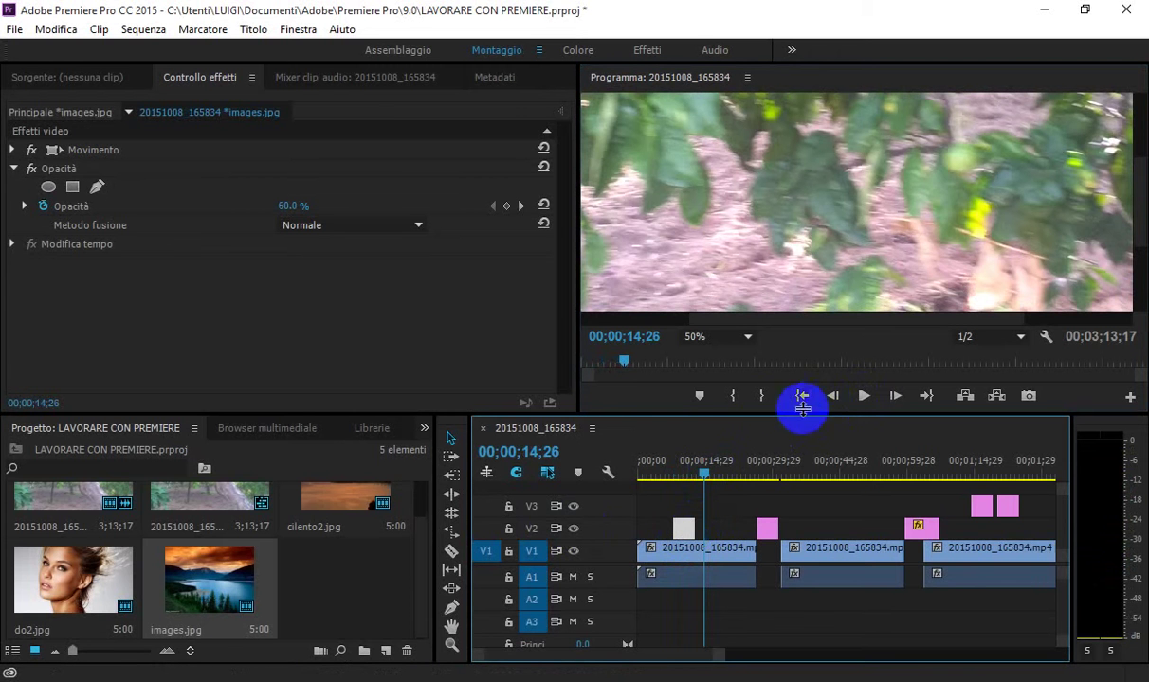
left_click_drag(709, 469, 672, 474)
left_click(683, 528)
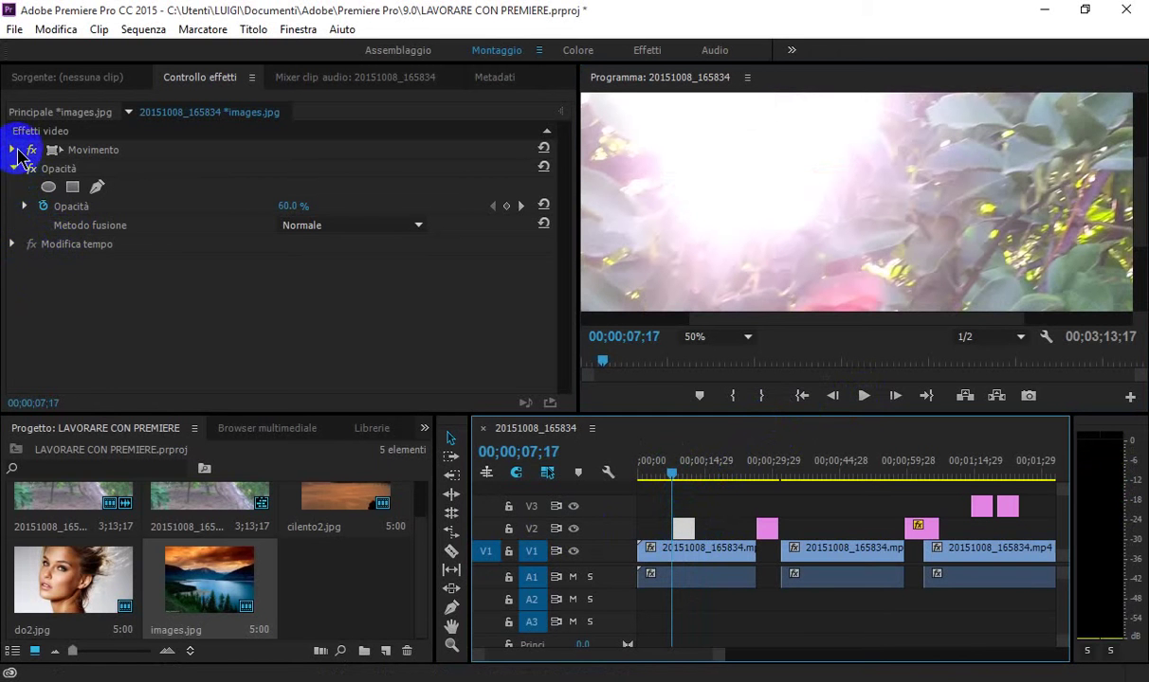
Step: Set the overlay's Movimento Posizione to 633, 514 and Scala to 212
left_click(12, 150)
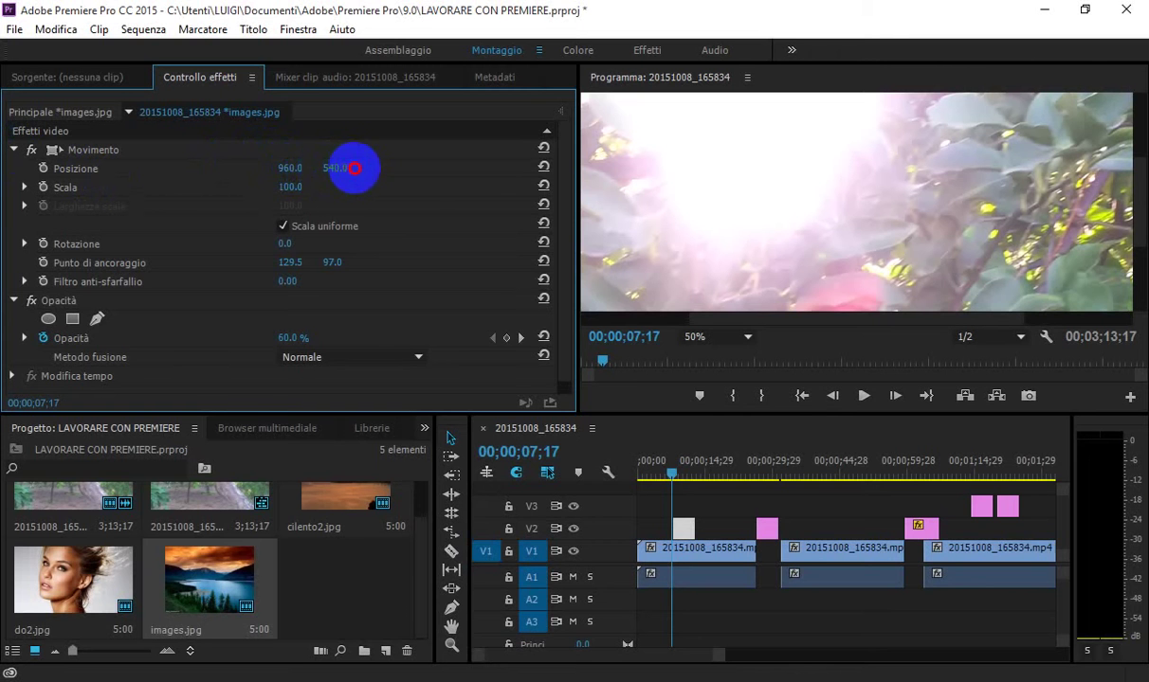
left_click_drag(353, 168, 204, 170)
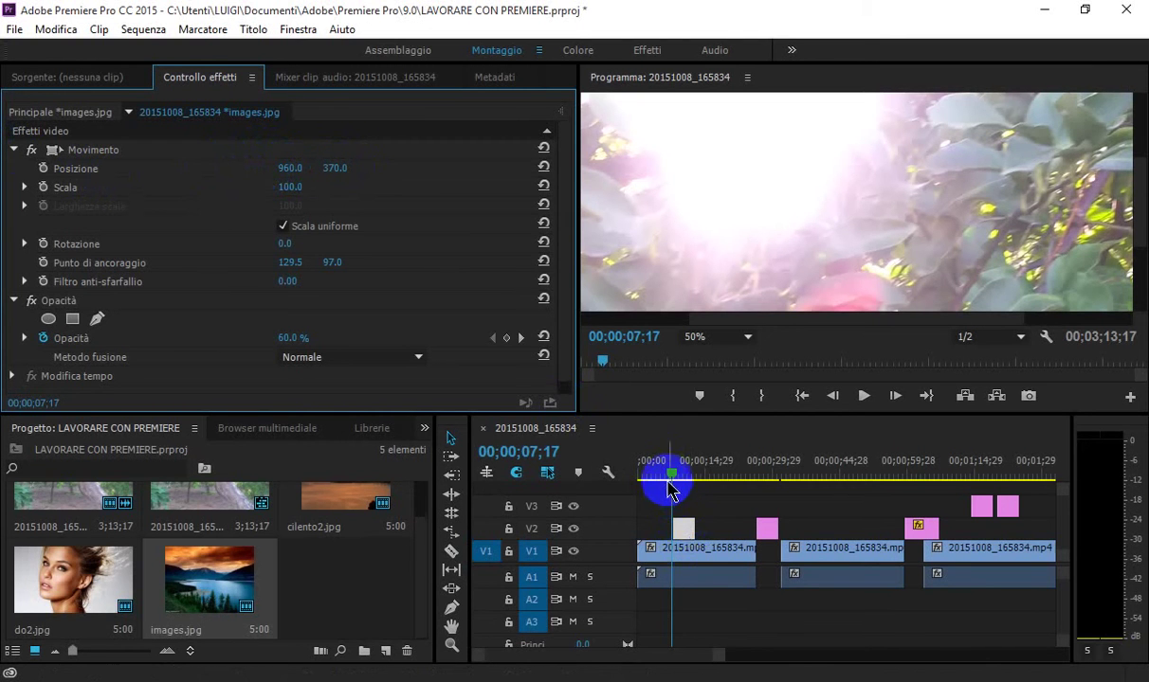
left_click_drag(675, 484, 682, 474)
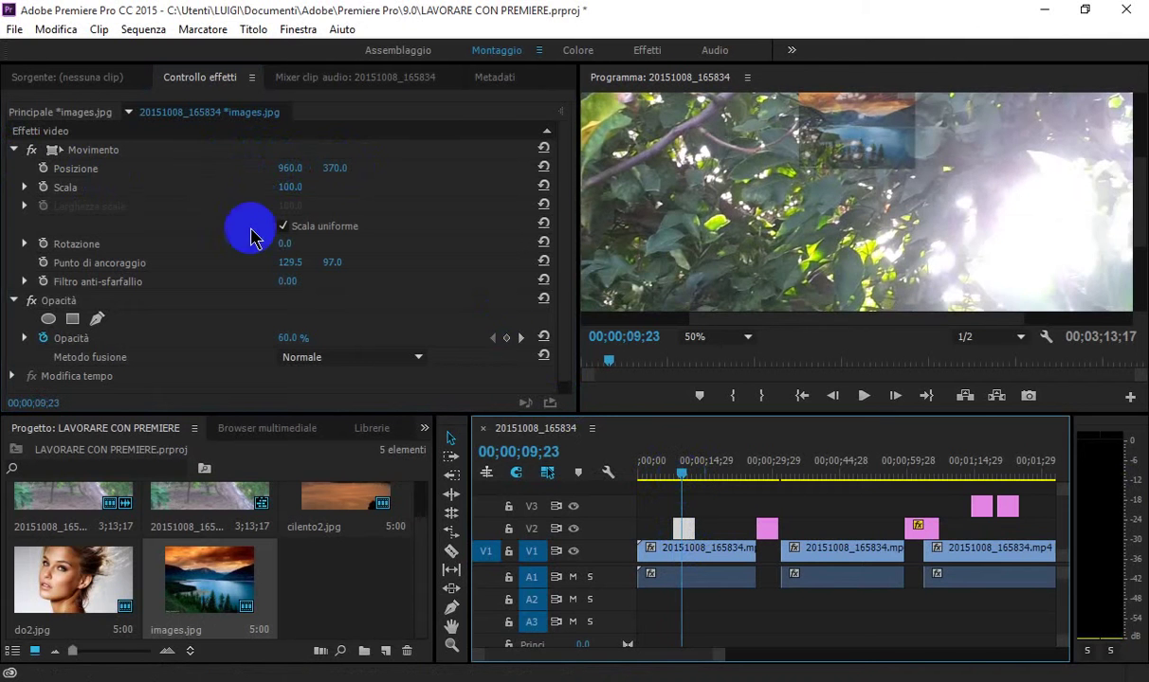
left_click(324, 168)
mouse_move(318, 168)
left_mouse_down()
mouse_move(354, 167)
mouse_move(94, 156)
mouse_move(214, 148)
mouse_move(174, 144)
left_mouse_up()
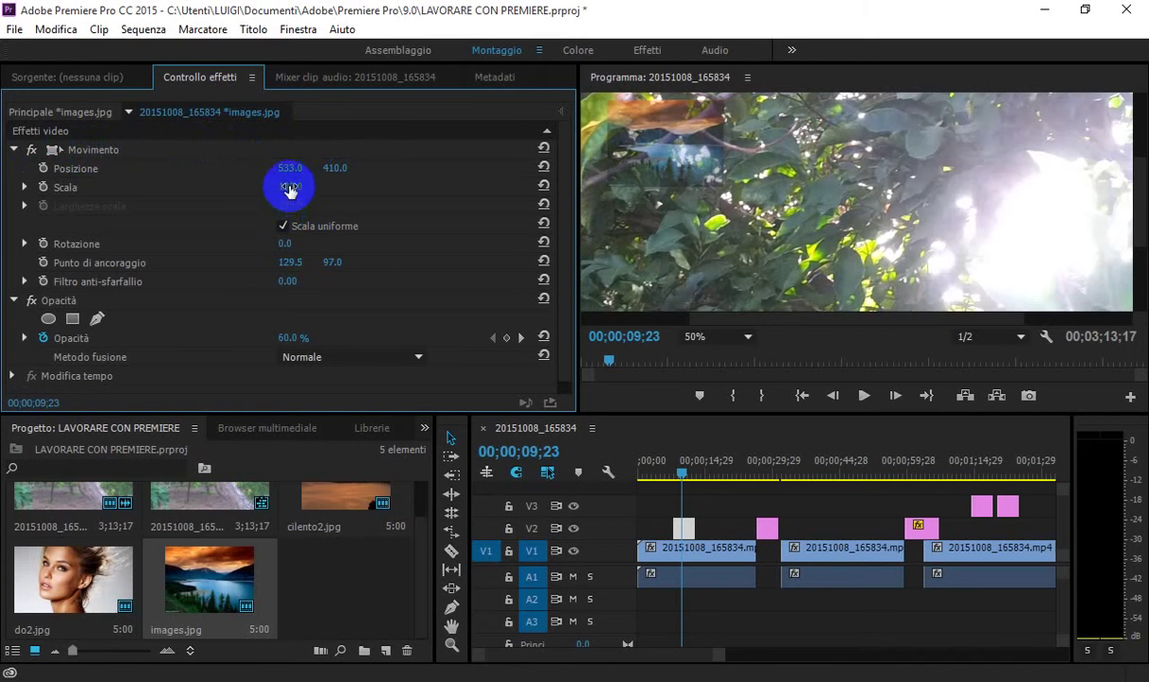
left_click_drag(289, 187, 391, 203)
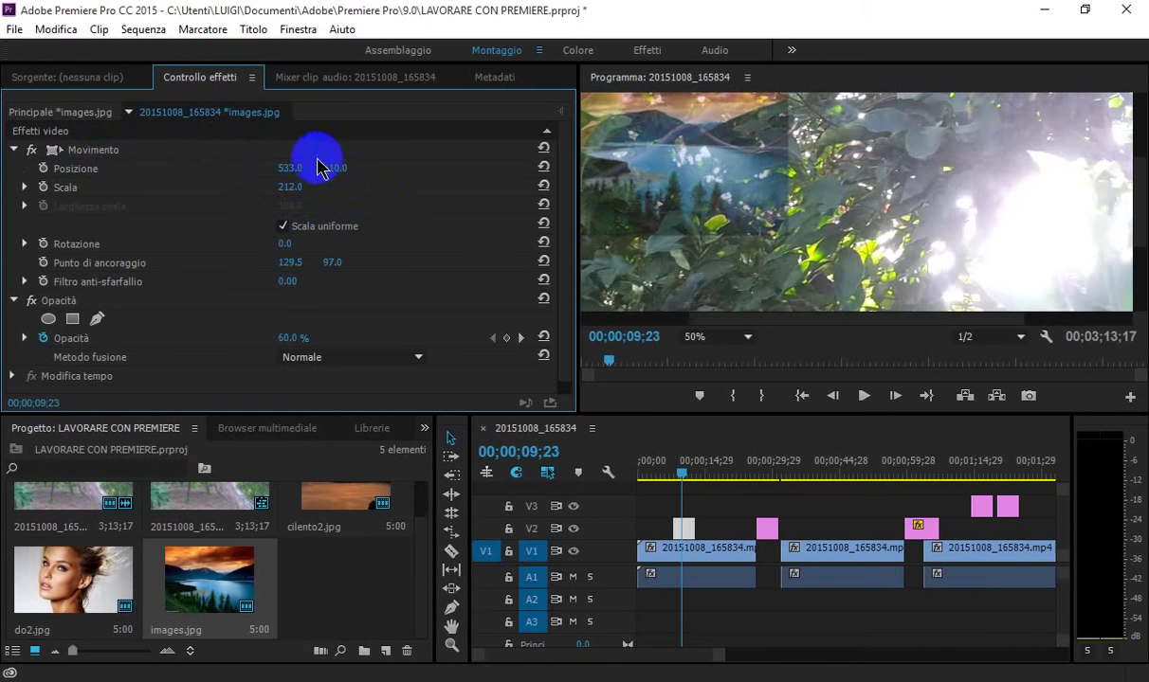
mouse_move(290, 168)
left_mouse_down()
mouse_move(265, 171)
mouse_move(441, 179)
left_mouse_up()
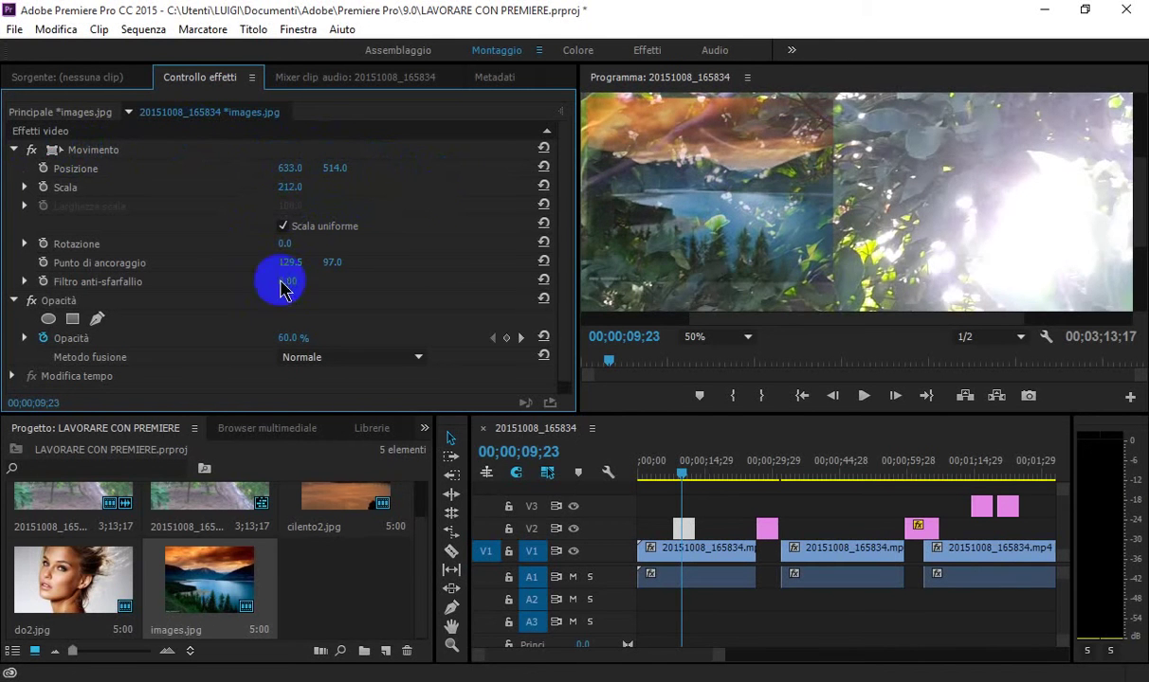
Step: Add a four-point mask to images.jpg and drag its vertices into a funnel-shaped trapezoid, feather 10
left_click(72, 320)
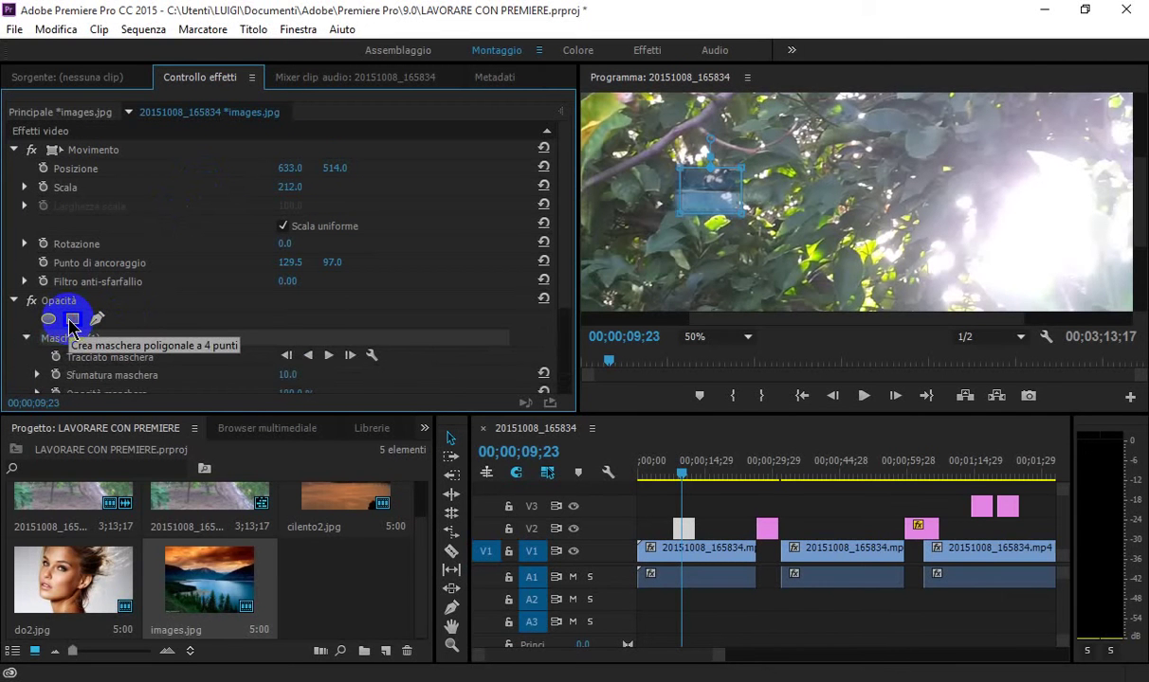
left_click(712, 182)
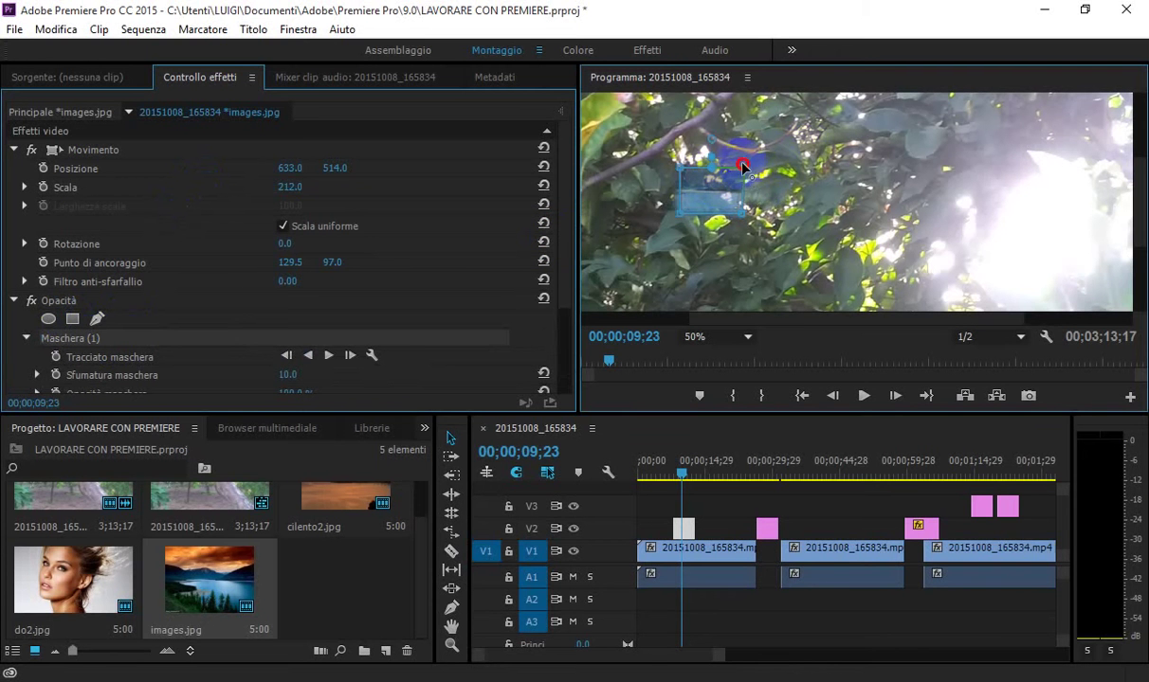
left_click_drag(779, 146, 796, 129)
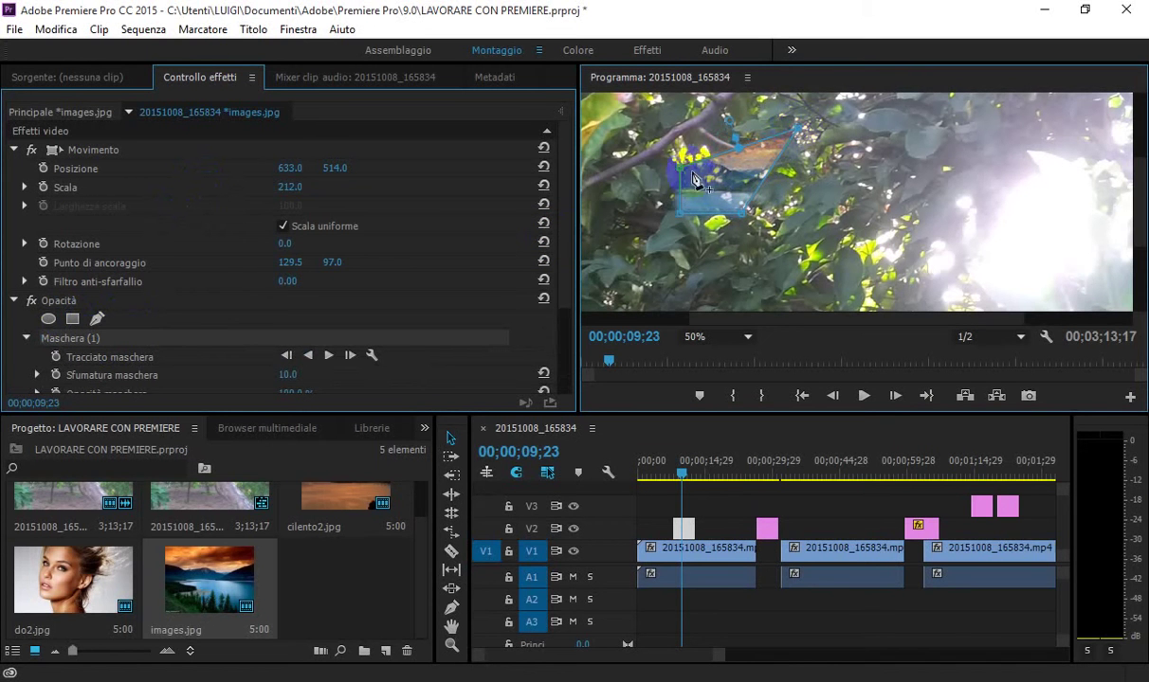
left_click_drag(678, 177, 601, 112)
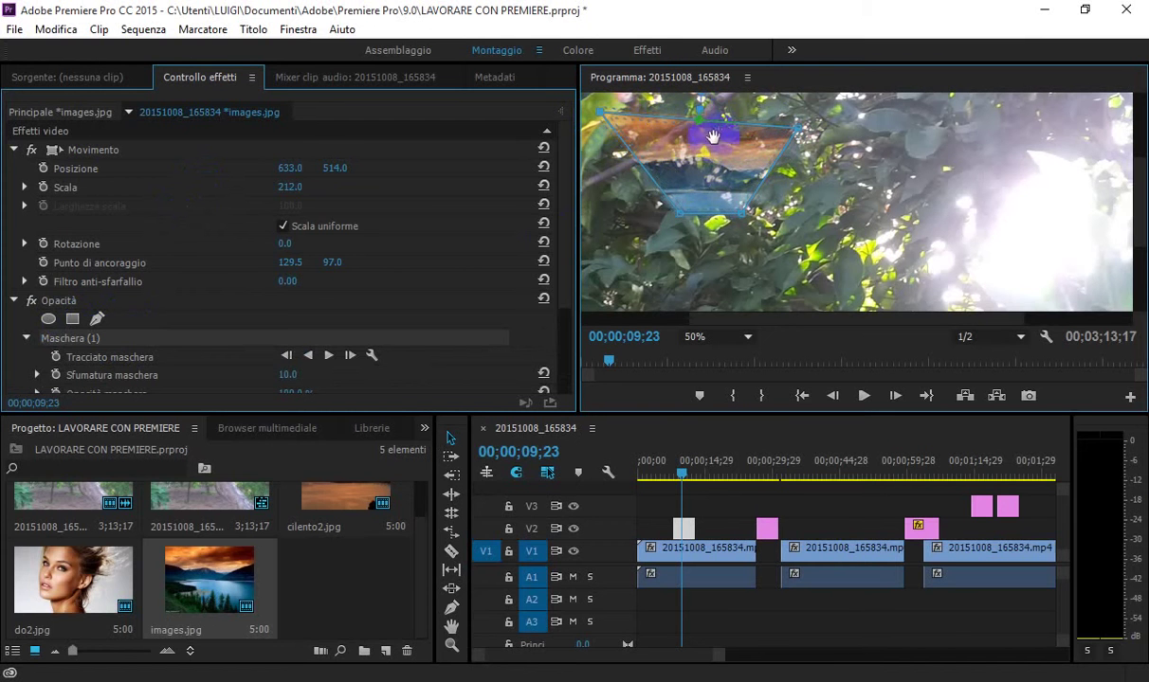
left_click_drag(799, 134, 808, 118)
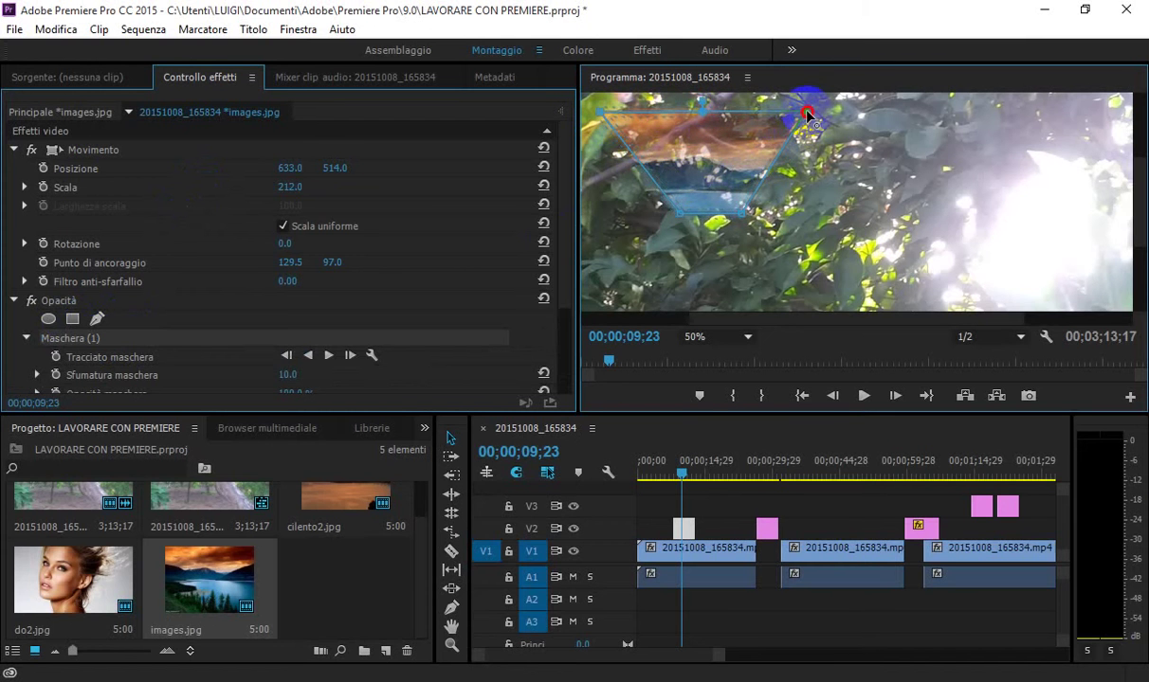
mouse_move(742, 218)
left_mouse_down()
mouse_move(727, 297)
mouse_move(737, 299)
left_mouse_up()
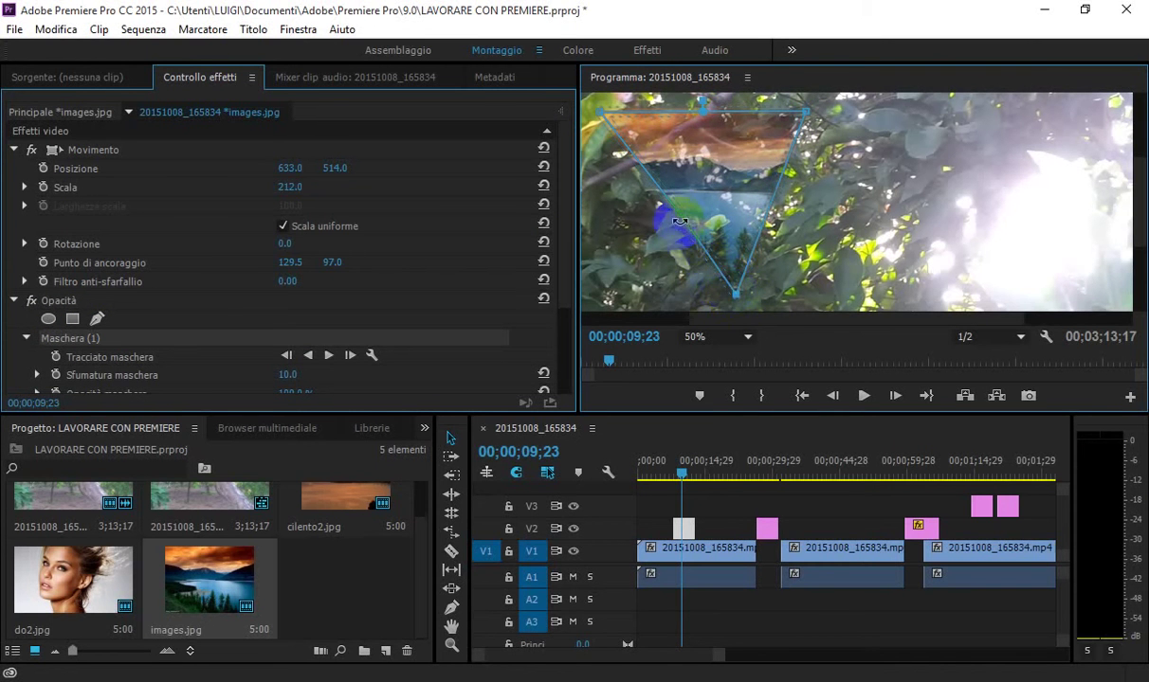
mouse_move(682, 217)
left_mouse_down()
mouse_move(649, 291)
mouse_move(689, 297)
left_mouse_up()
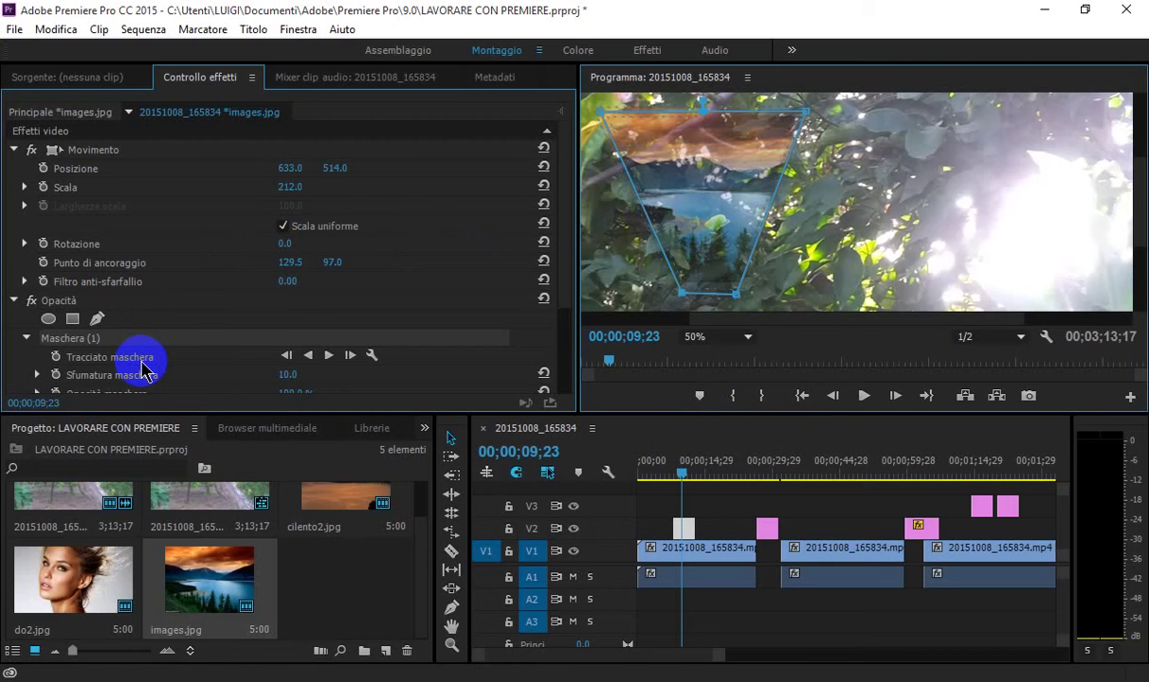
scroll(142, 368, "down", 1)
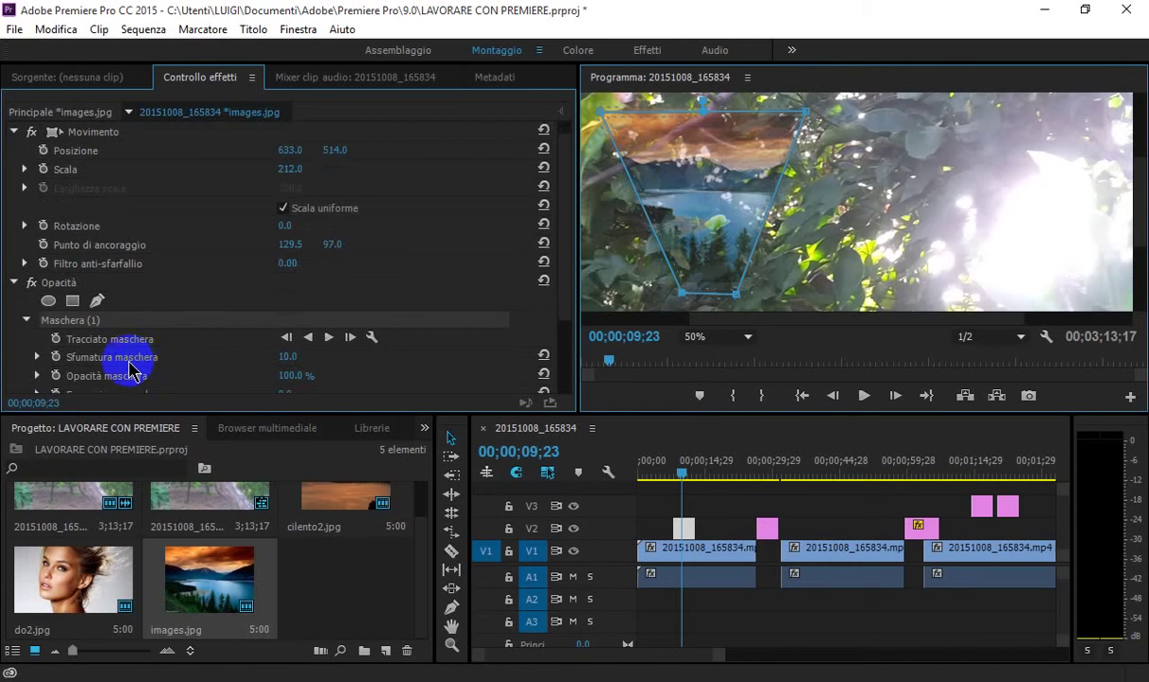
left_click(130, 368)
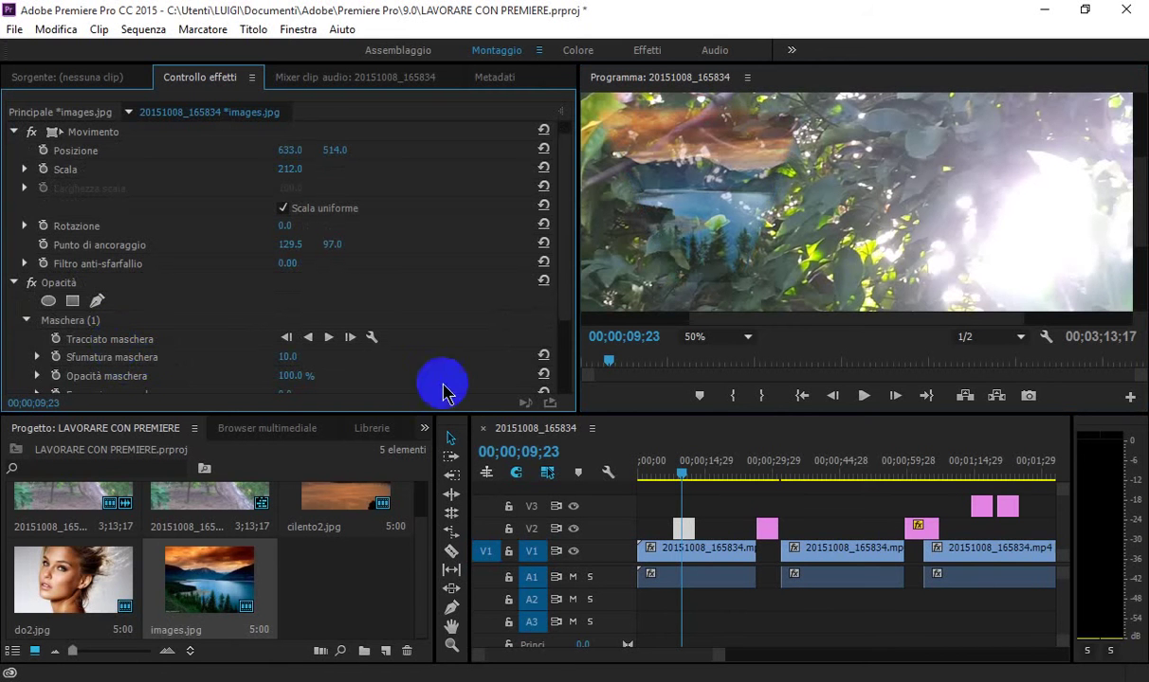
left_click(679, 474)
mouse_move(680, 476)
left_mouse_down()
mouse_move(666, 479)
mouse_move(697, 484)
mouse_move(670, 489)
left_mouse_up()
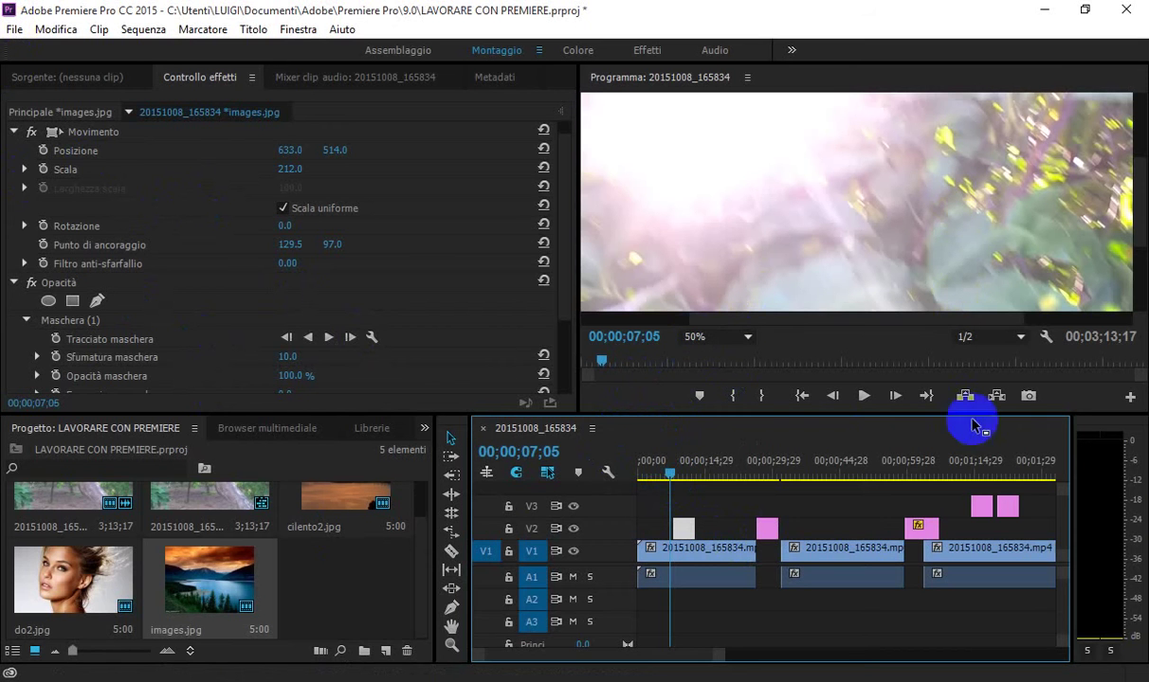
Step: Set the A1 clip's volume level to 4.4 dB, left channel 2.4 dB, right channel 6.0 dB
left_click(851, 584)
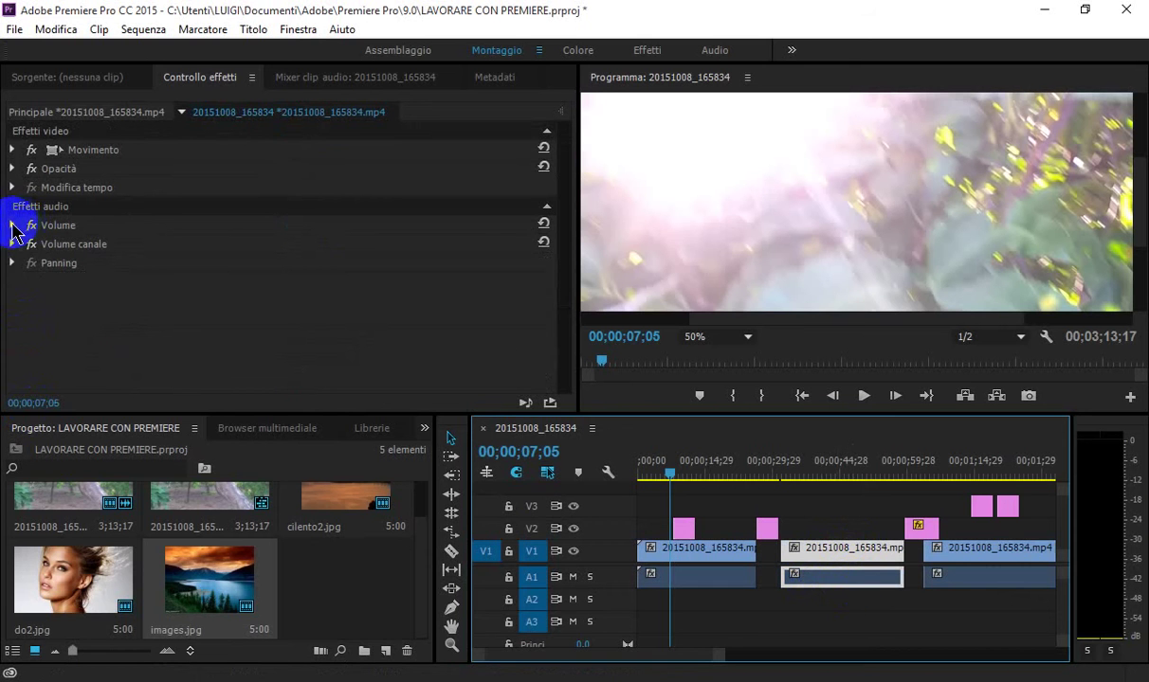
left_click(12, 226)
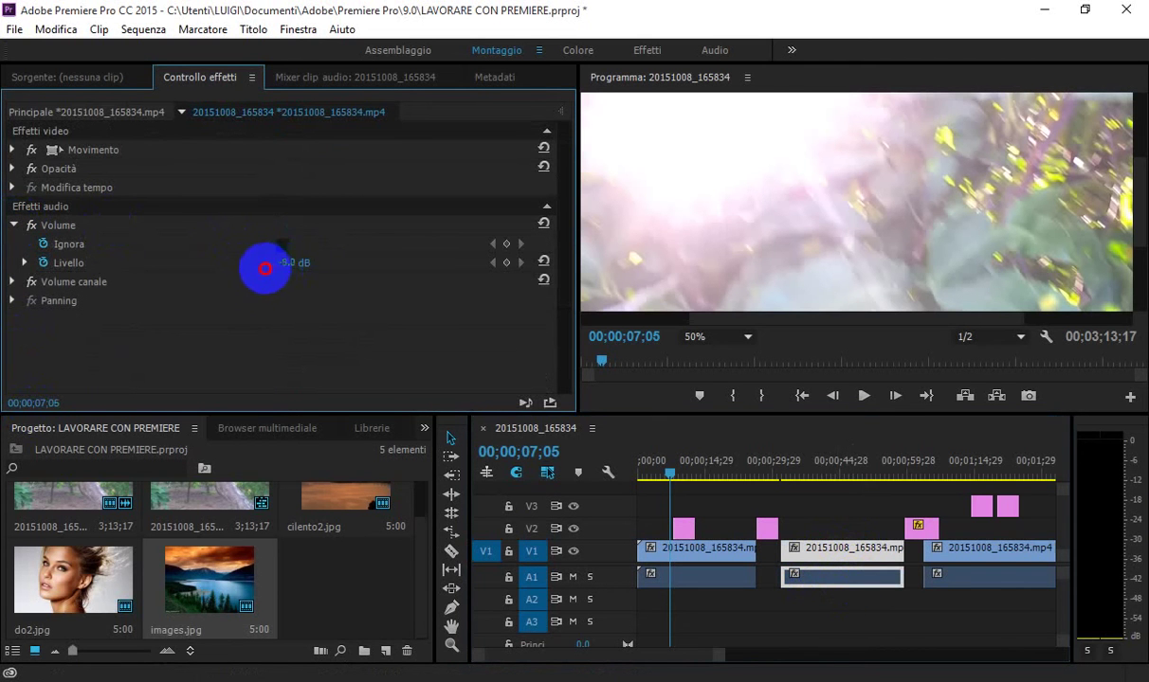
mouse_move(260, 270)
left_mouse_down()
mouse_move(358, 281)
mouse_move(292, 265)
left_mouse_up()
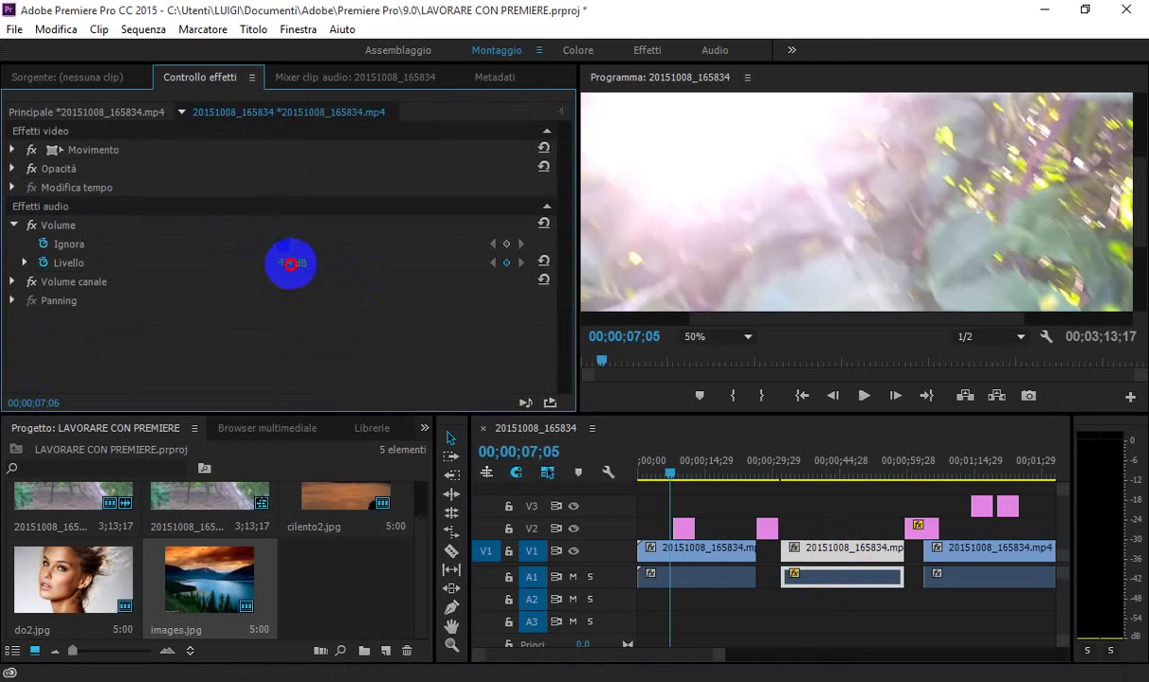
left_click(14, 281)
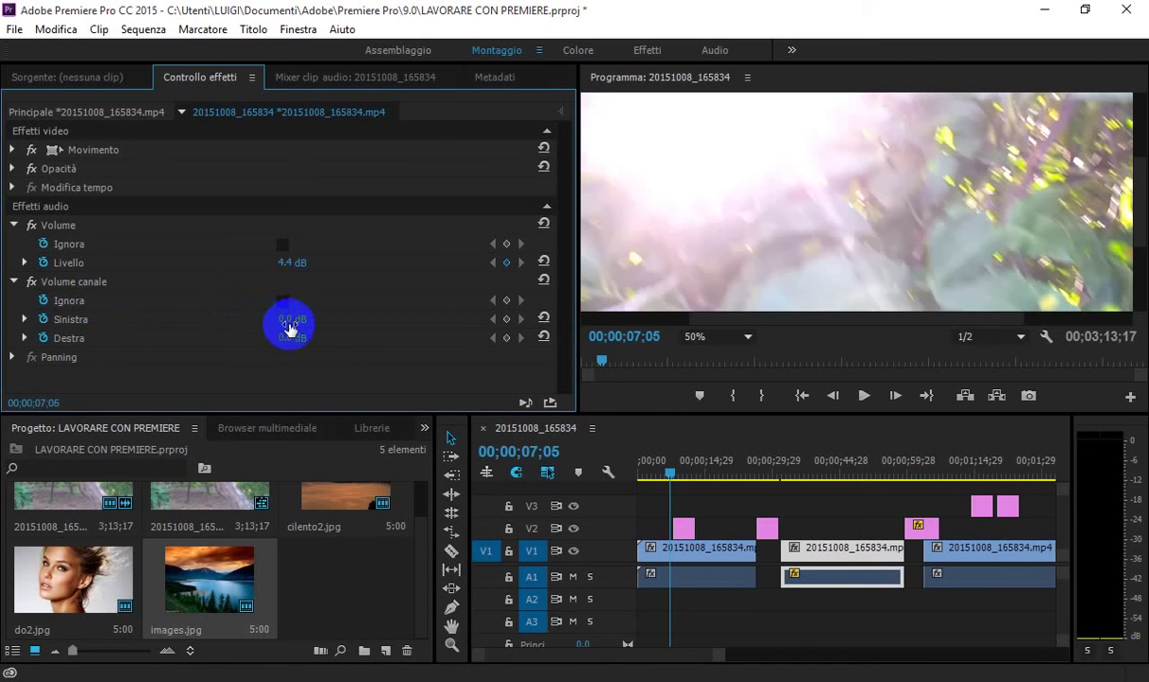
mouse_move(270, 323)
left_mouse_down()
mouse_move(291, 318)
mouse_move(276, 337)
mouse_move(305, 334)
left_mouse_up()
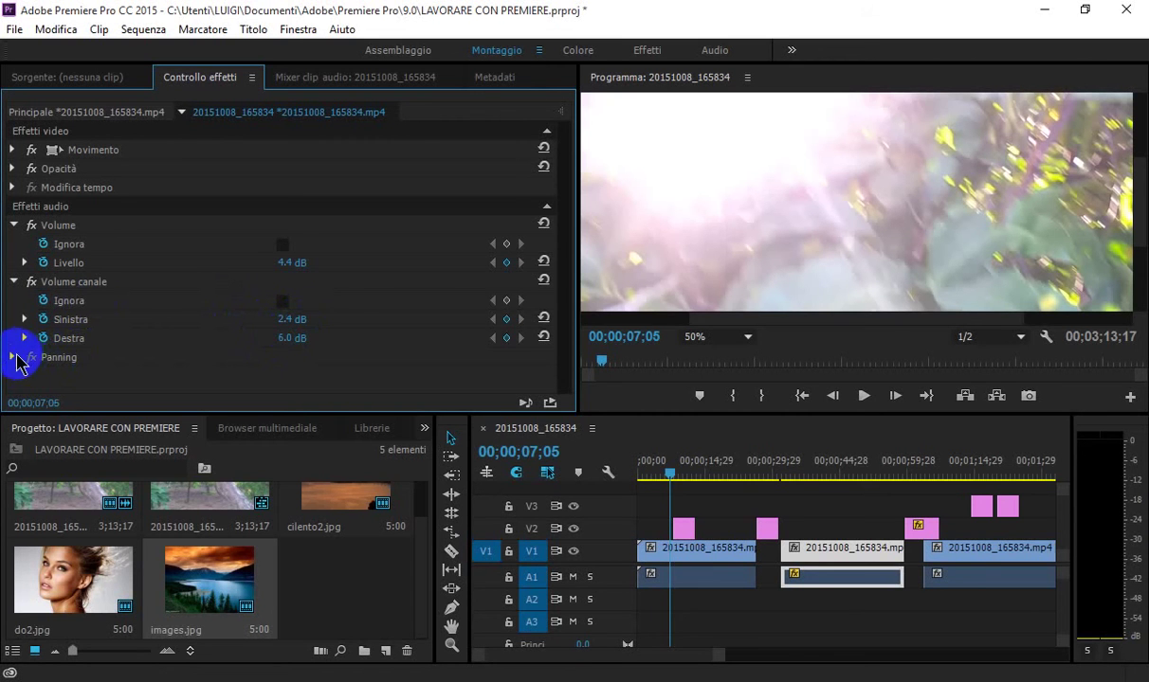
Step: Set the clip's Panner balance to 4.0
left_click(13, 359)
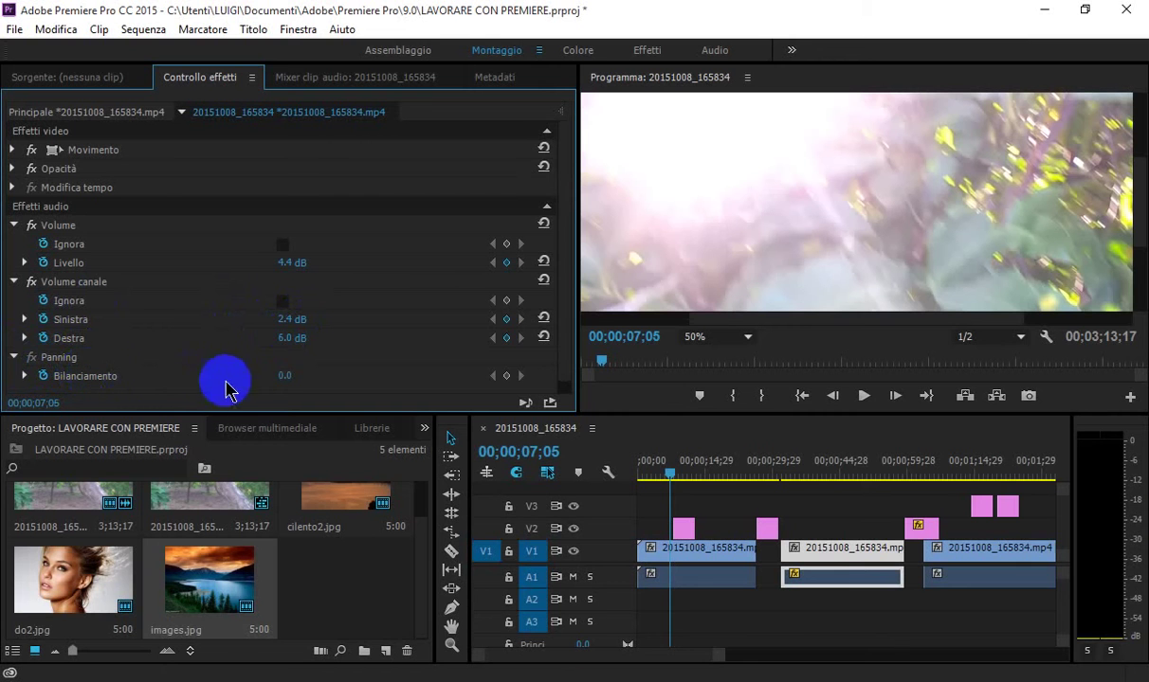
left_click_drag(276, 383, 289, 376)
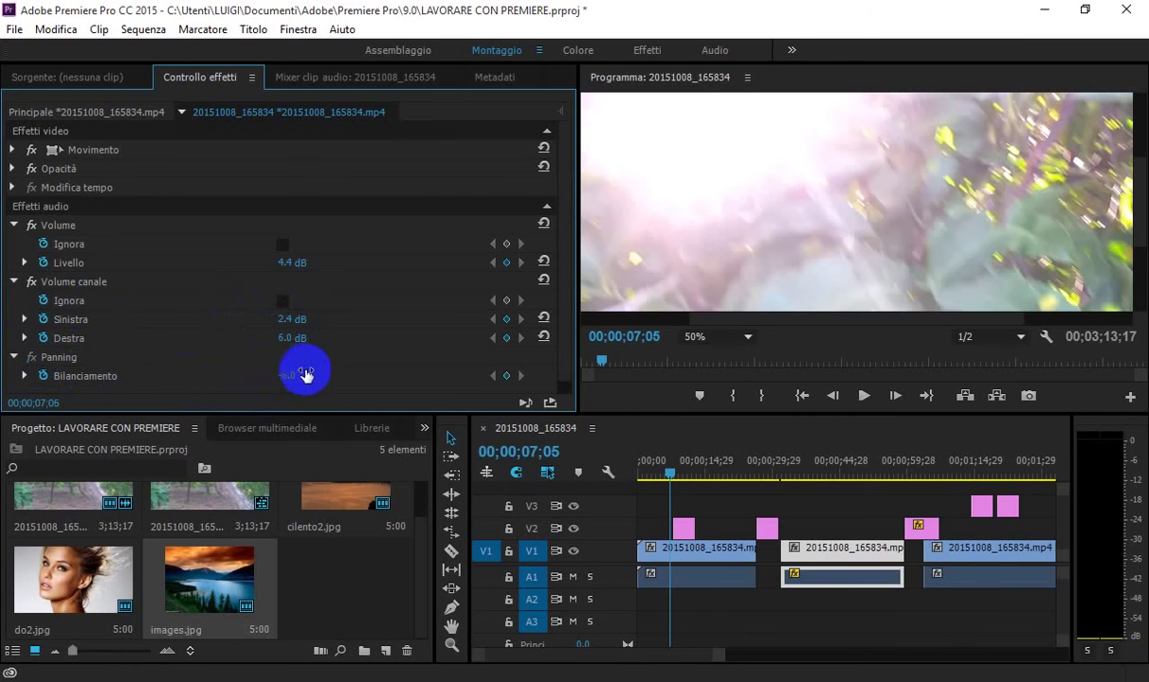
left_click(312, 370)
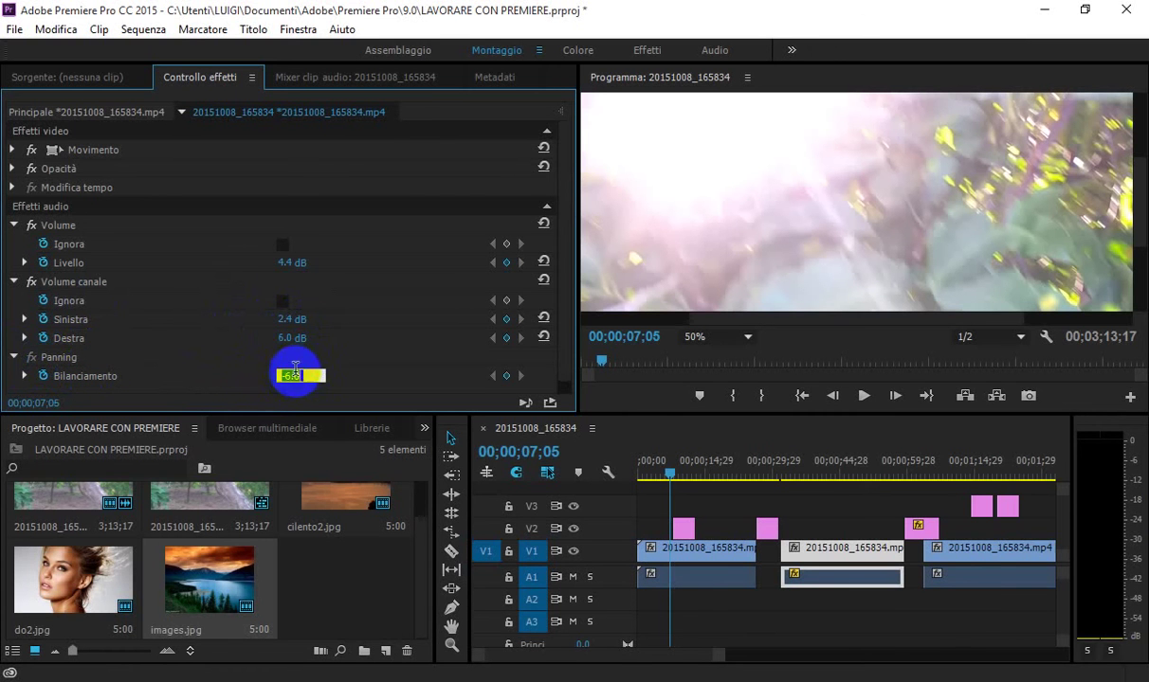
left_click(367, 375)
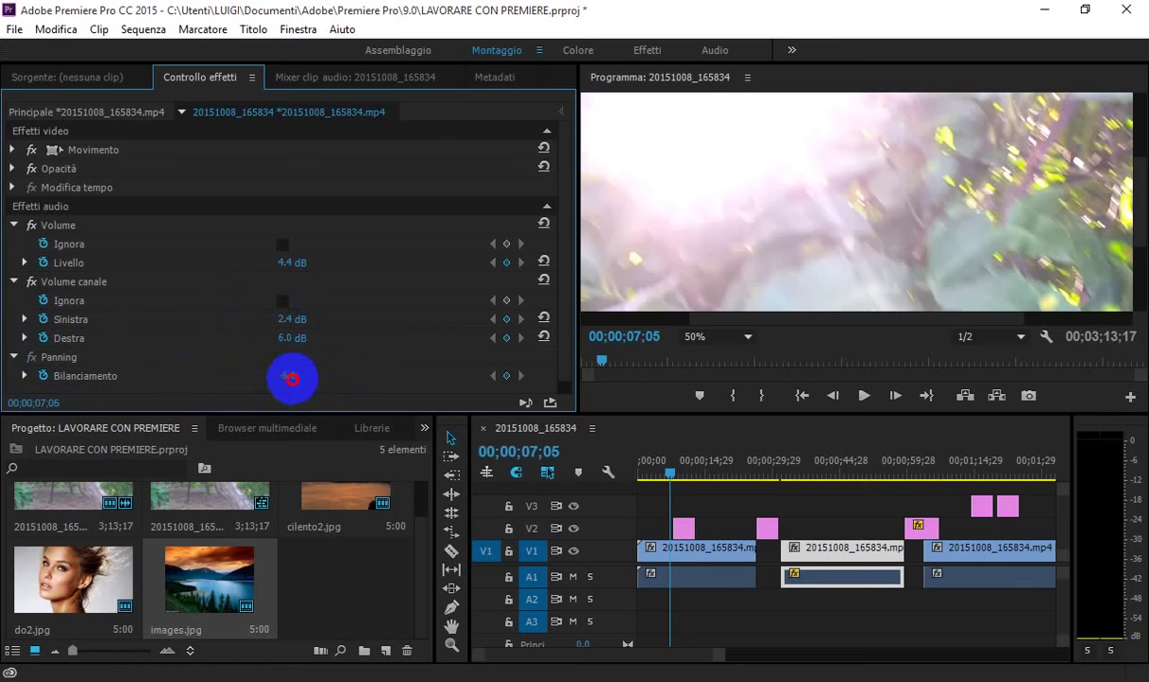
left_click_drag(292, 379, 311, 381)
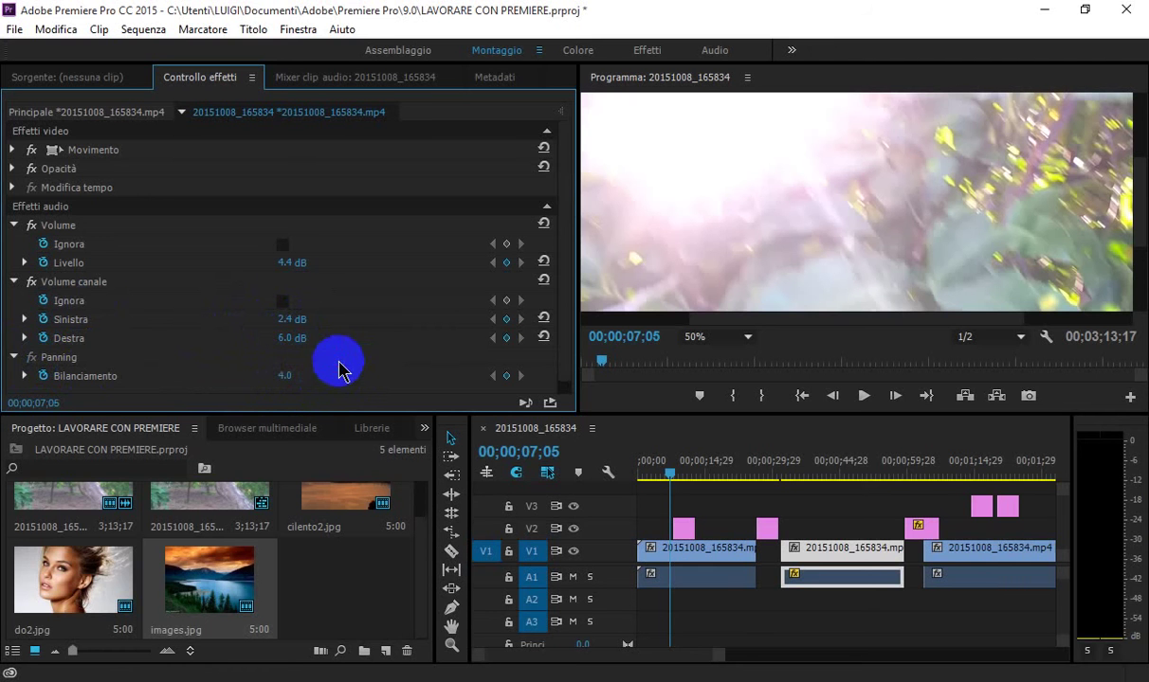
Step: Check the Audio Clip Mixer, Motion properties and Metadata, then show the empty Sorgente monitor
left_click(367, 85)
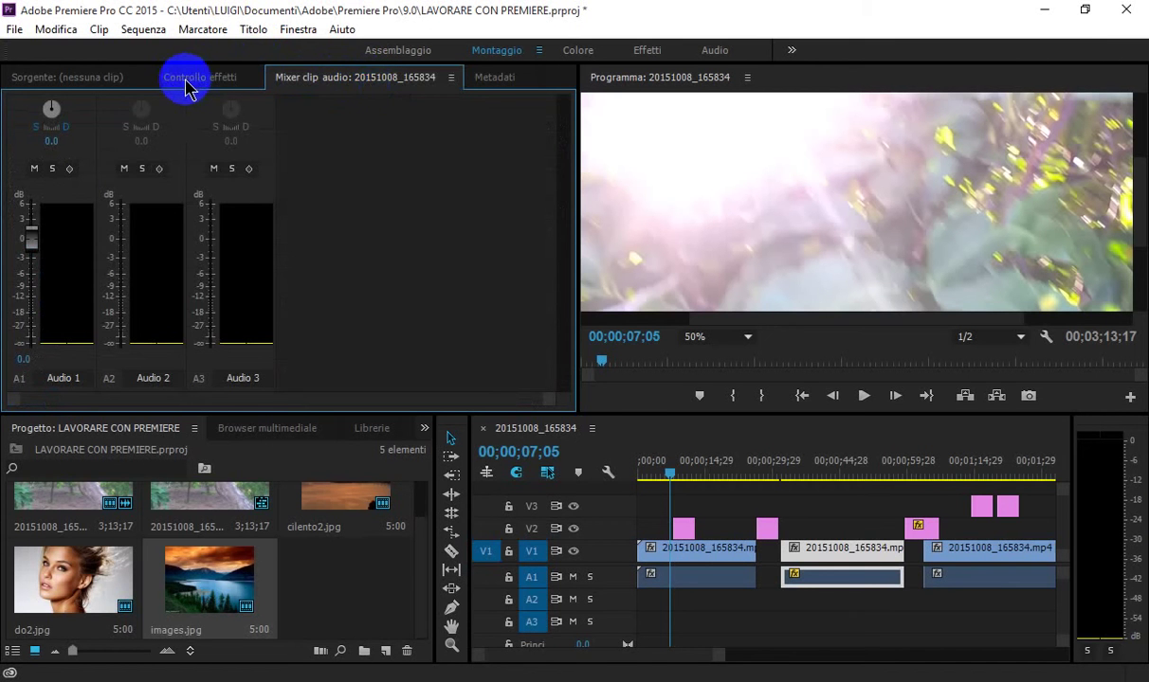
left_click(183, 85)
left_click(13, 149)
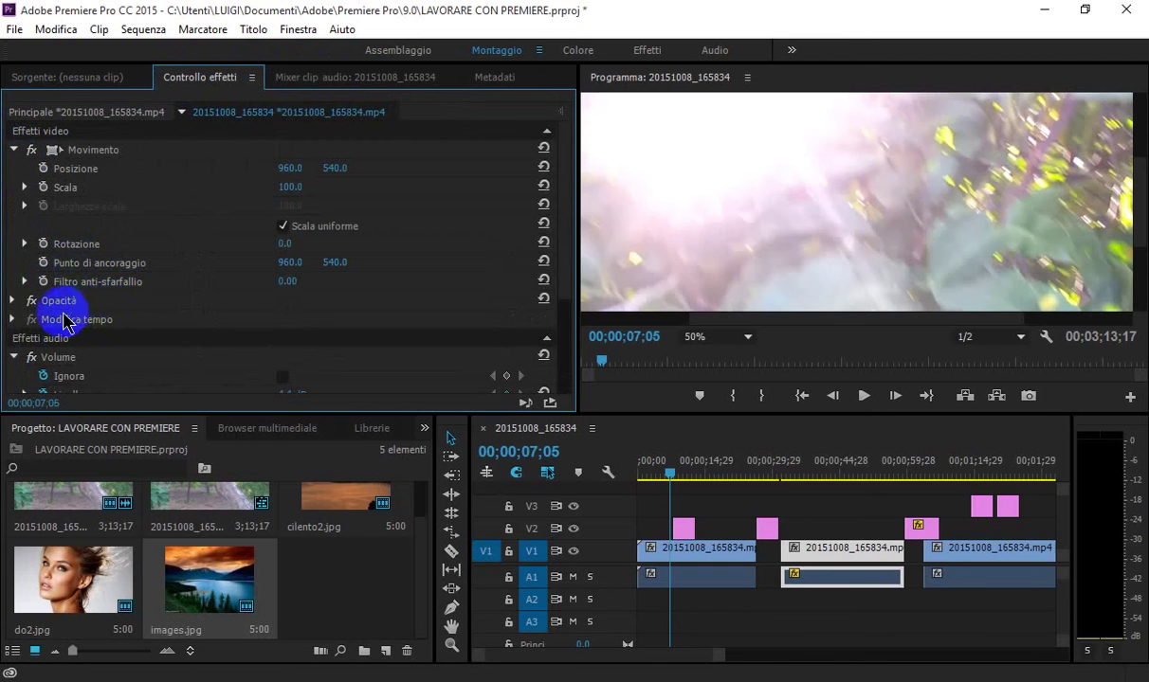
left_click(503, 76)
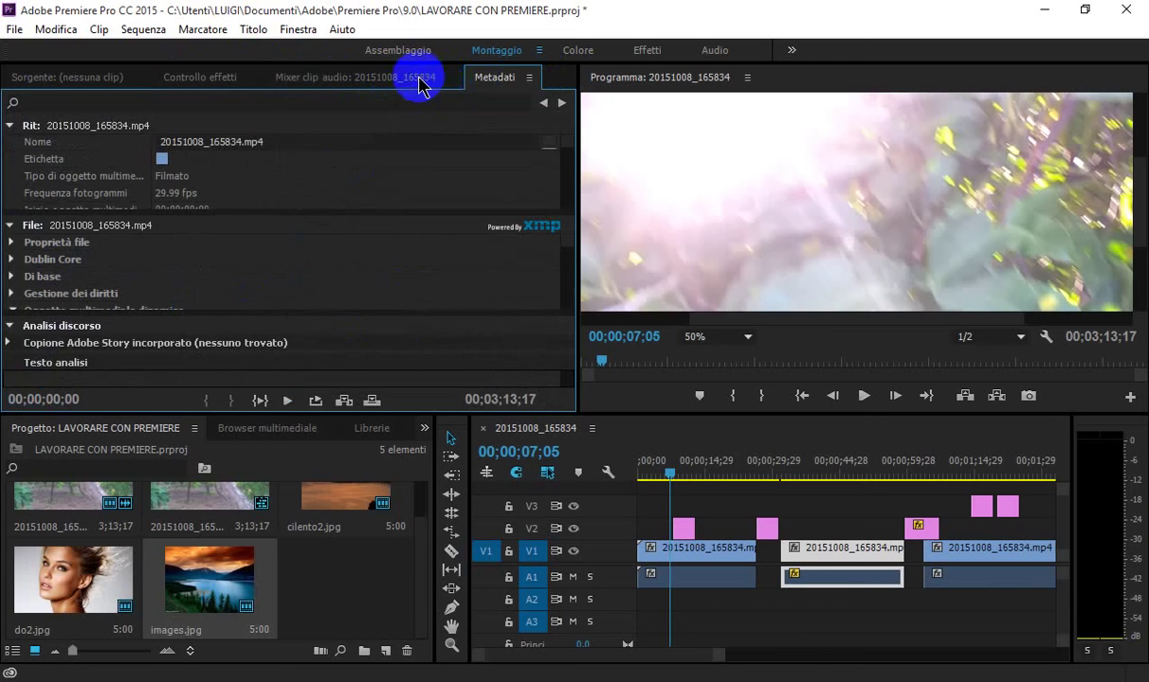
left_click(418, 84)
left_click(103, 83)
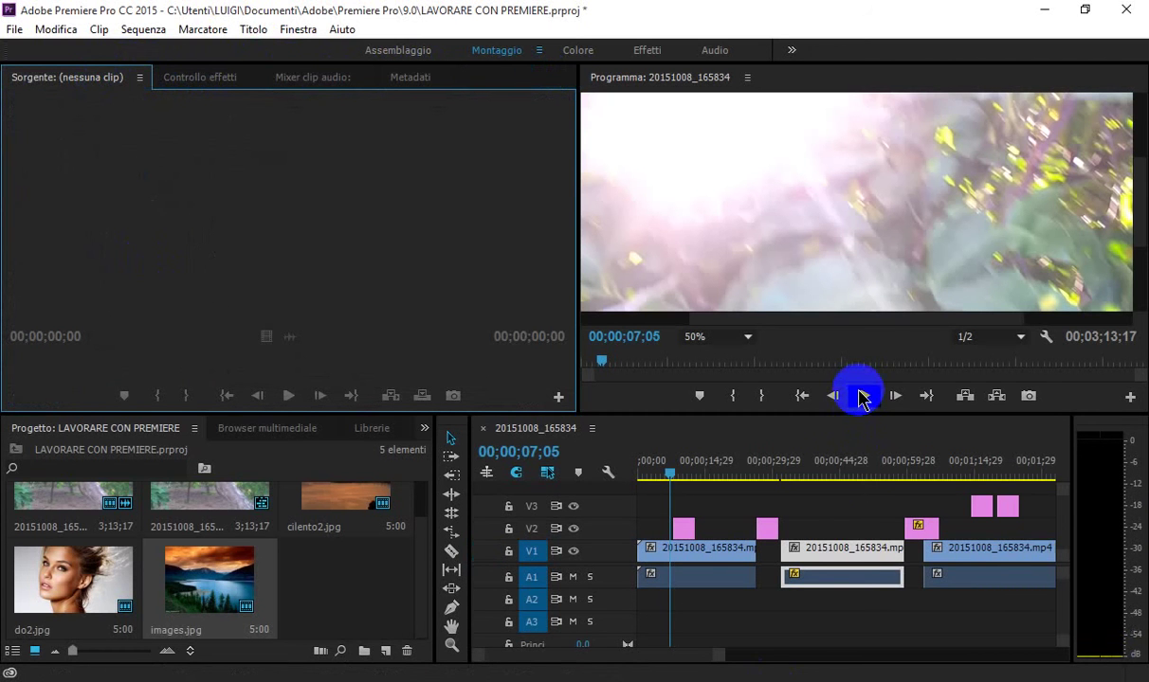
Step: Move the playhead to 00;00;27;17 so the sunset photo shows
left_click(16, 31)
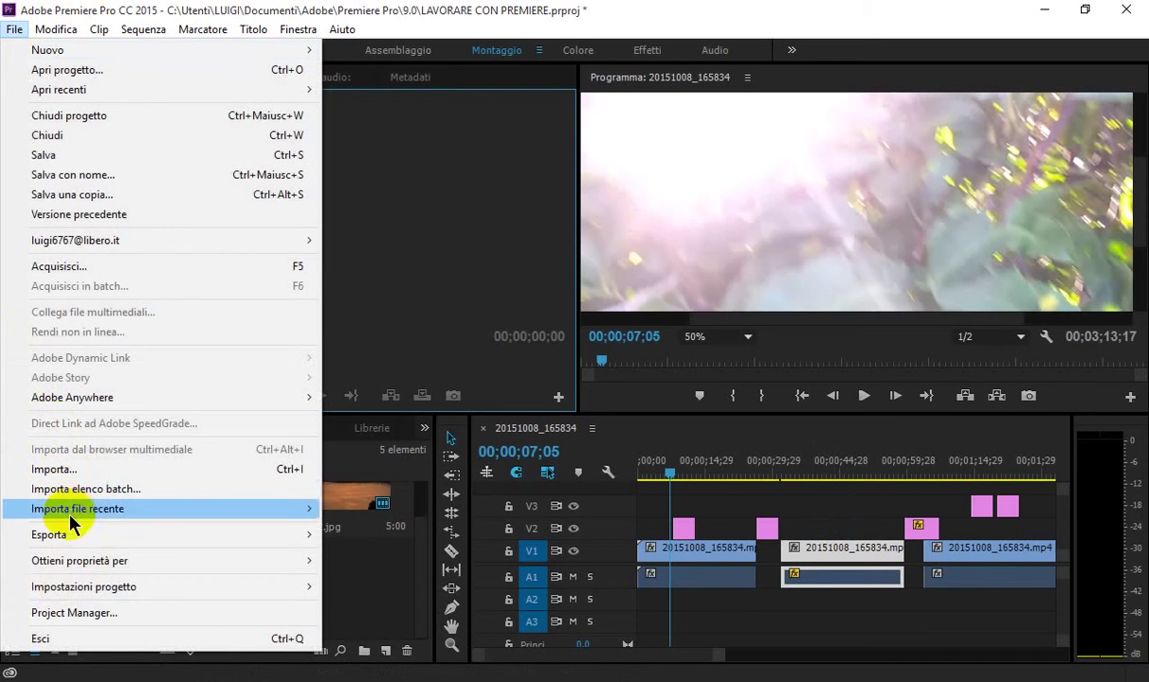
mouse_move(303, 536)
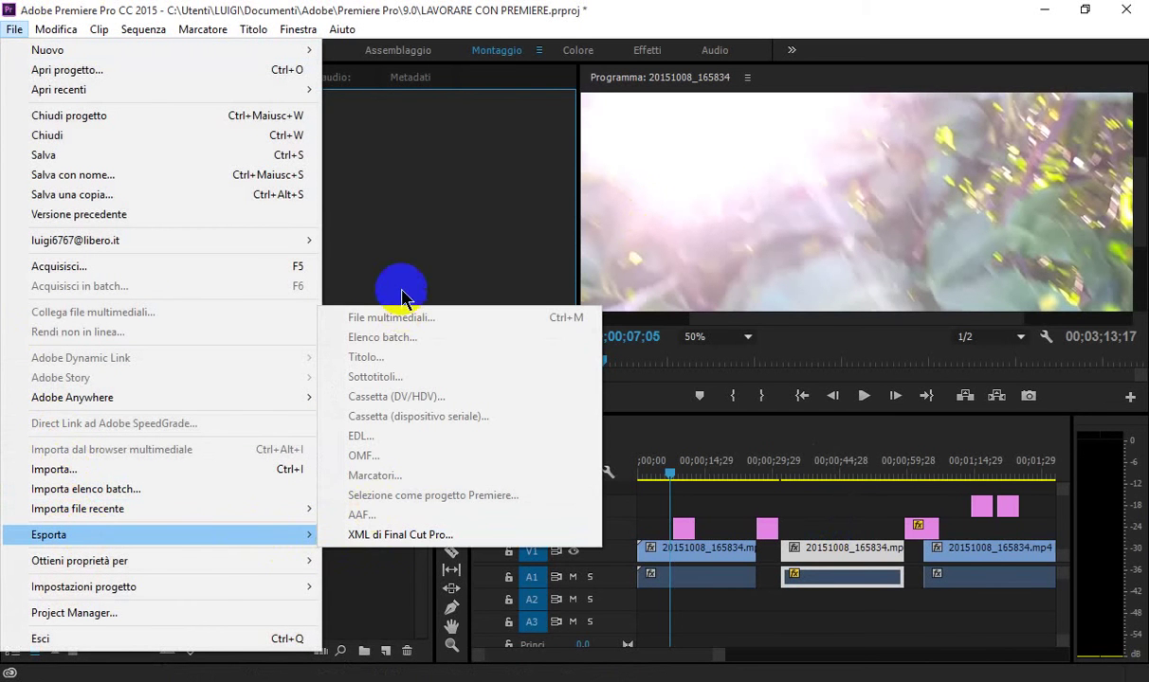
left_click(425, 179)
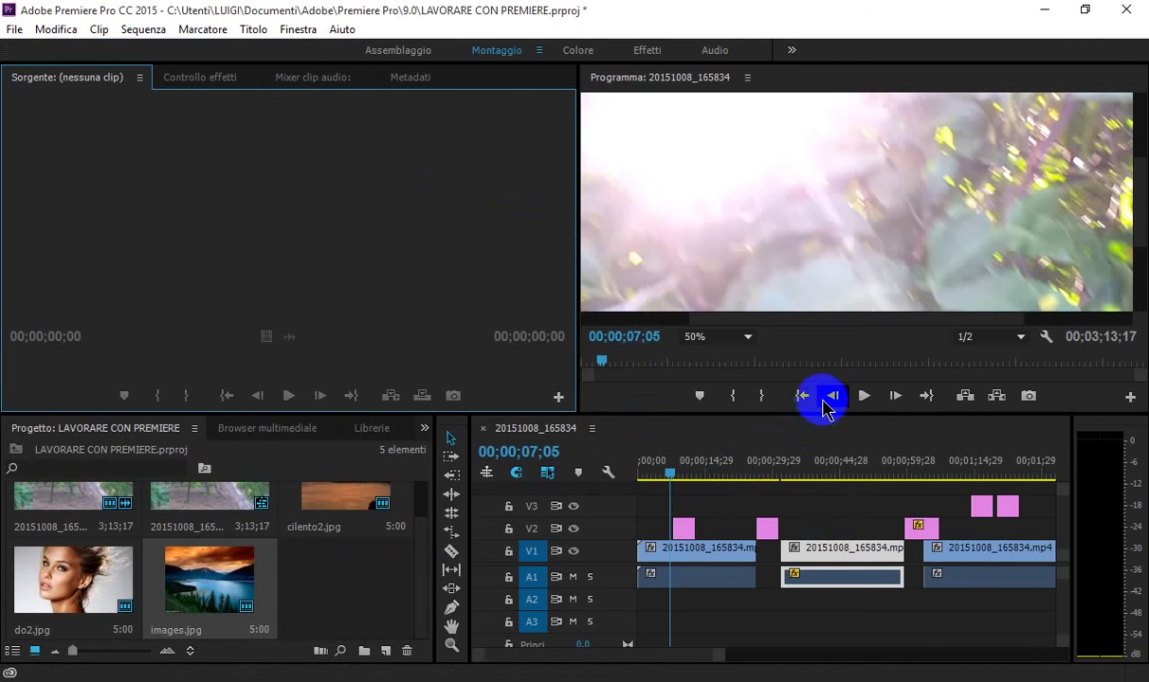
left_click(763, 472)
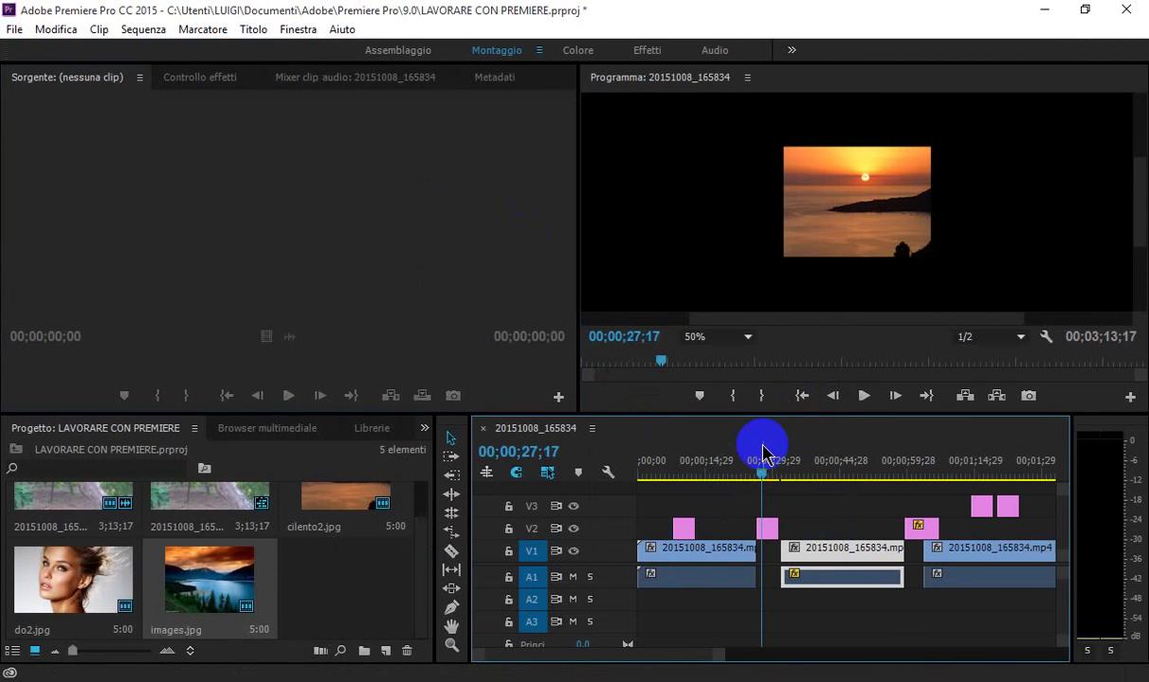
Step: Reach File > Export to export the sequence as media
left_click(68, 31)
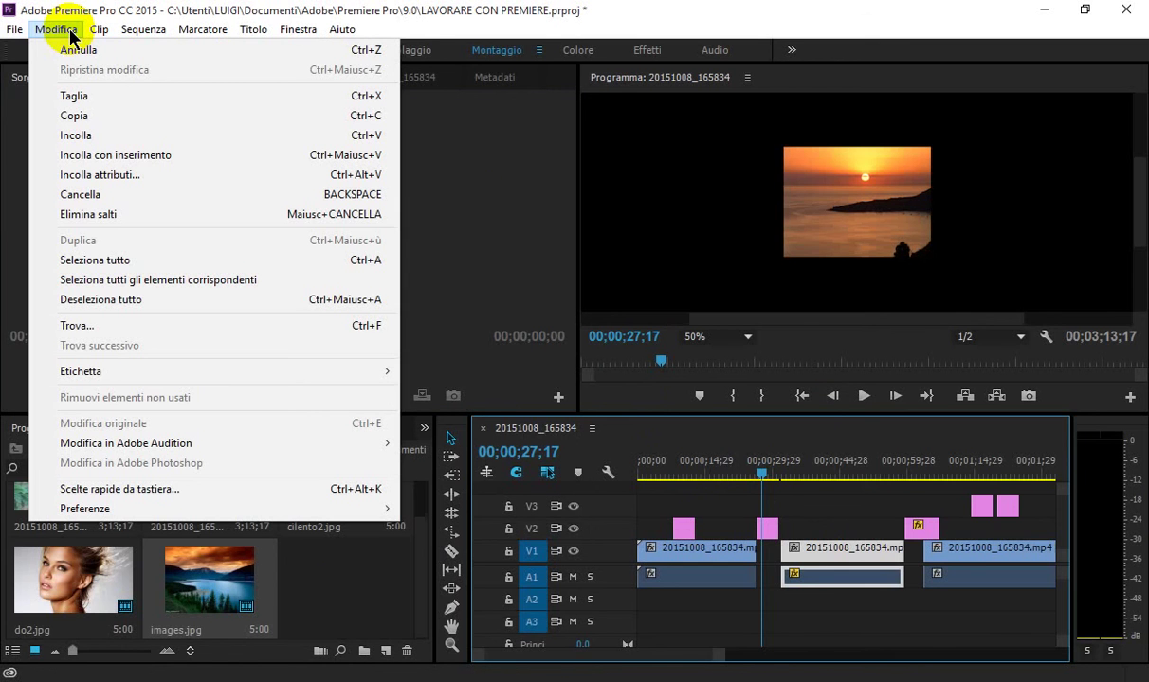
left_click(761, 441)
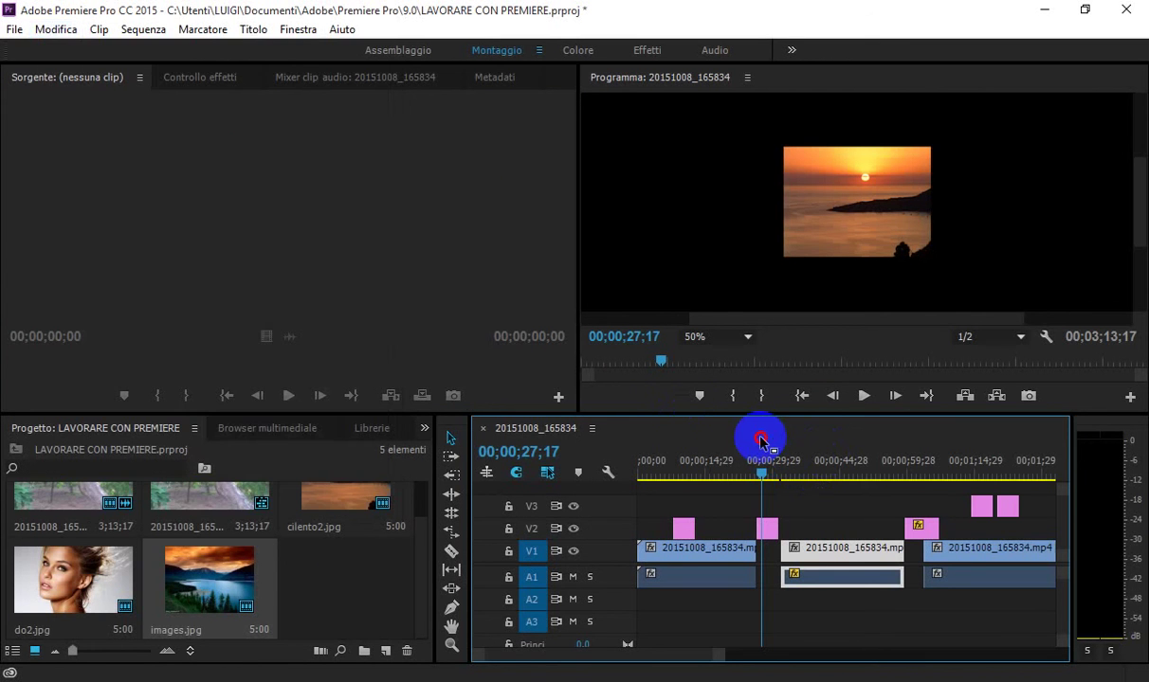
left_click(14, 30)
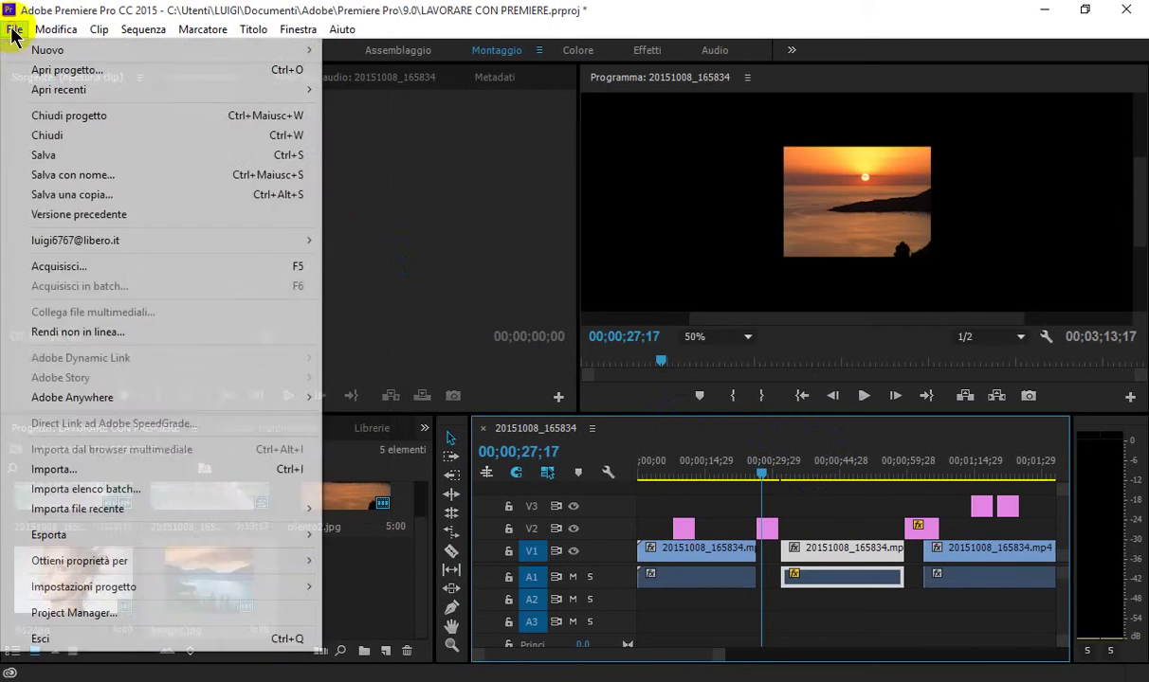
mouse_move(123, 534)
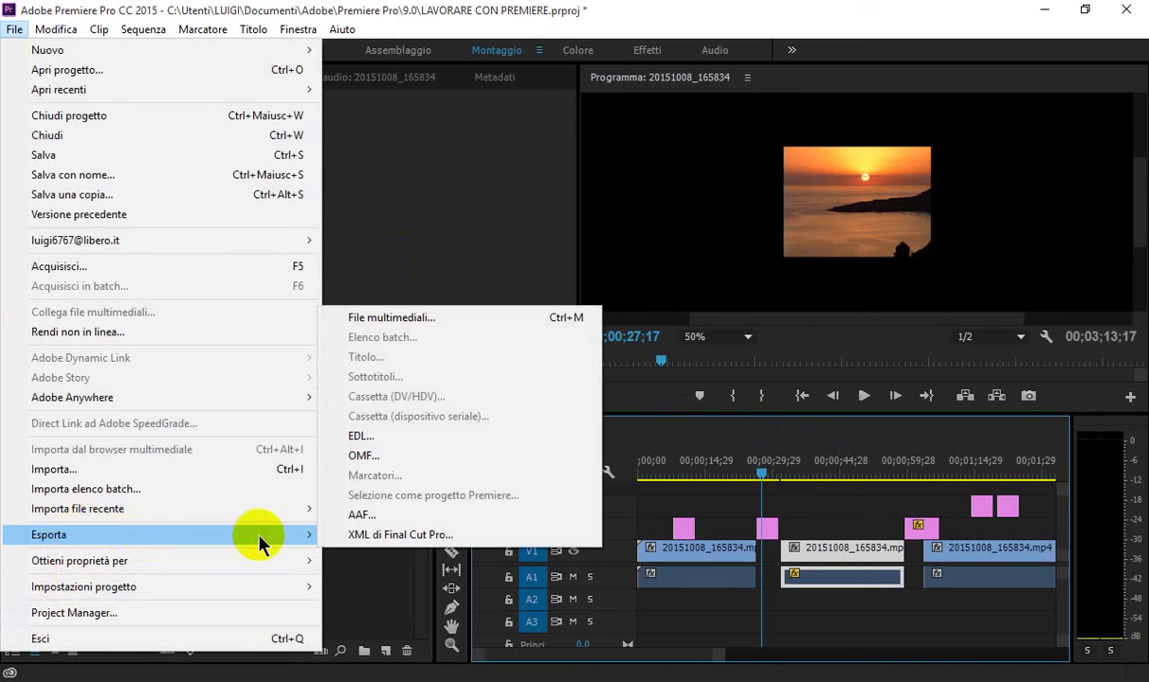
Step: Export as H.264 with YouTube publishing enabled at Pubblico privacy and start encoding
left_click(382, 318)
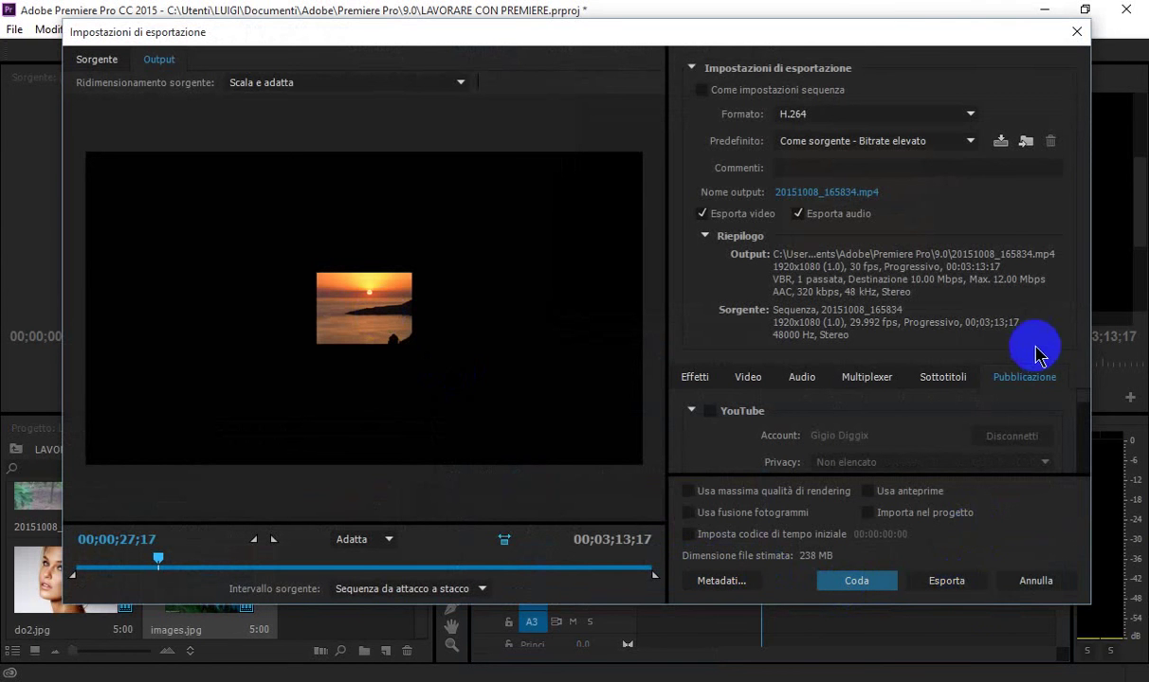
left_click(709, 411)
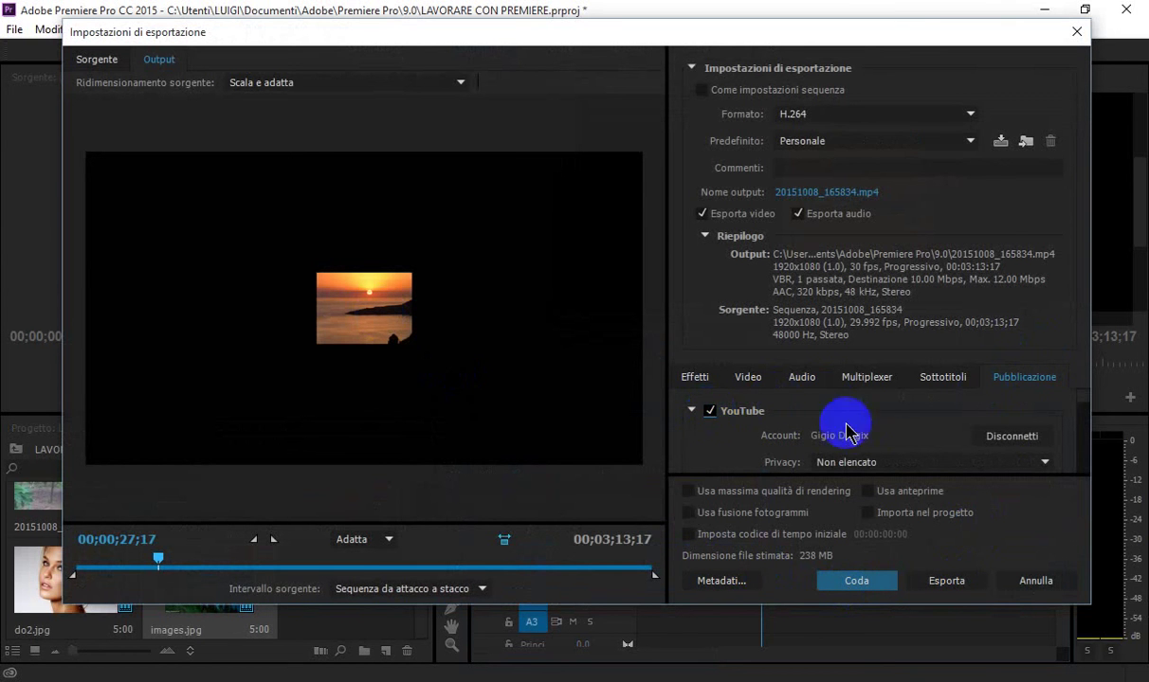
left_click(1042, 463)
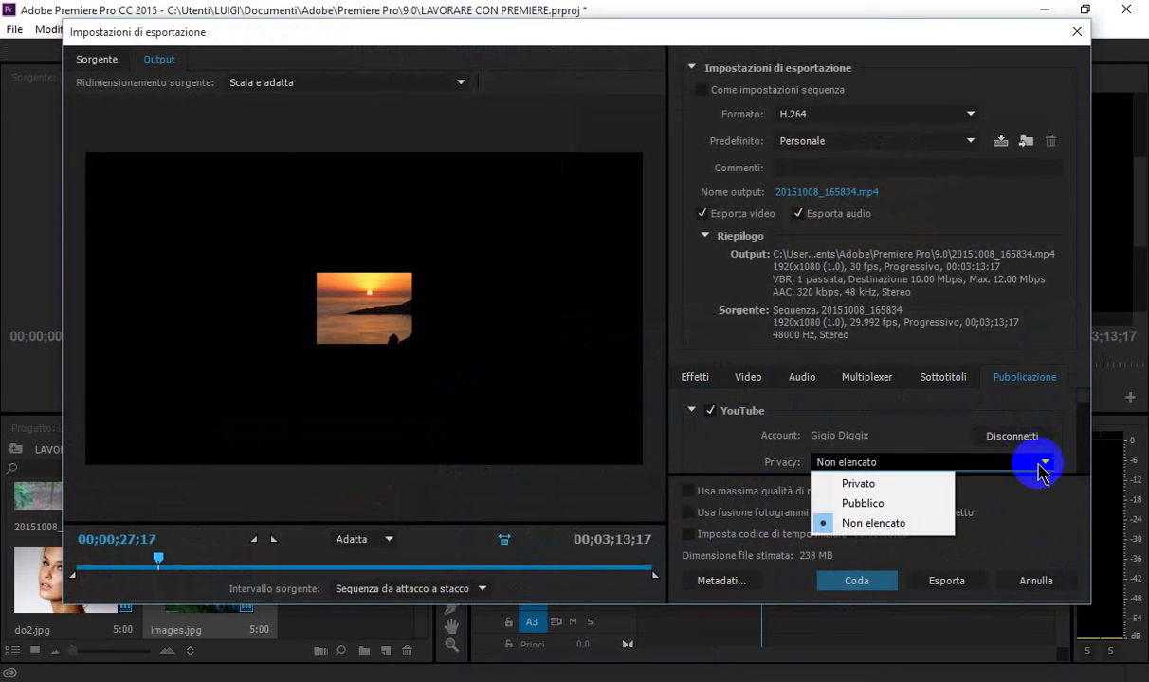
left_click(877, 504)
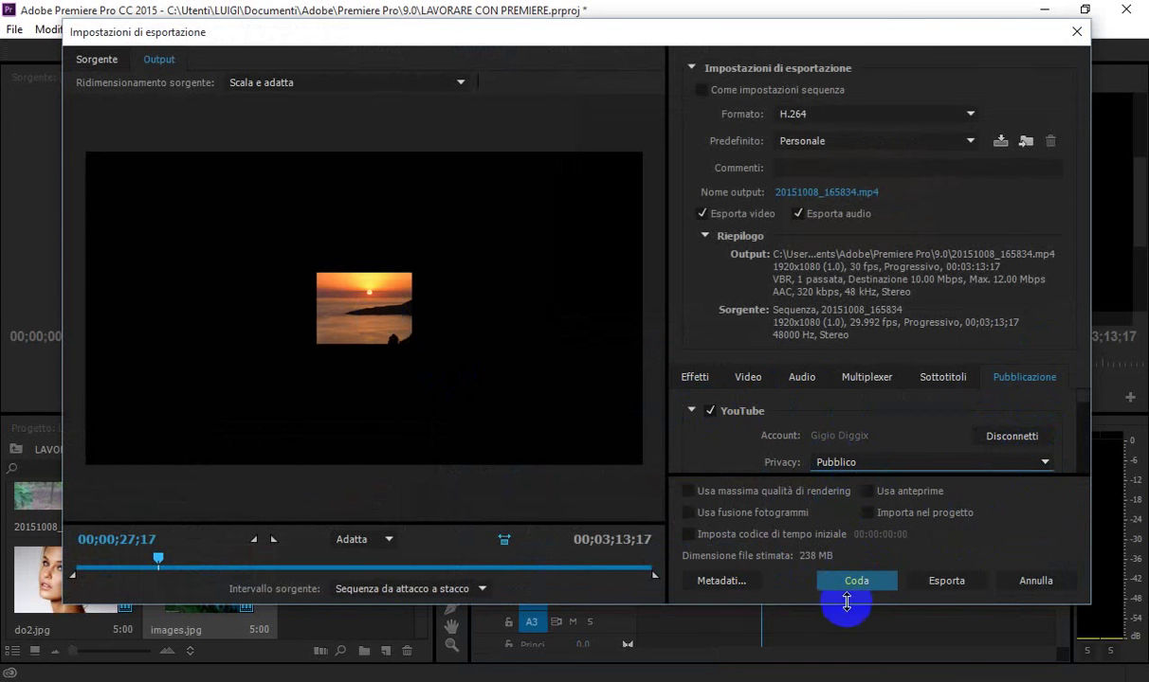
left_click(943, 581)
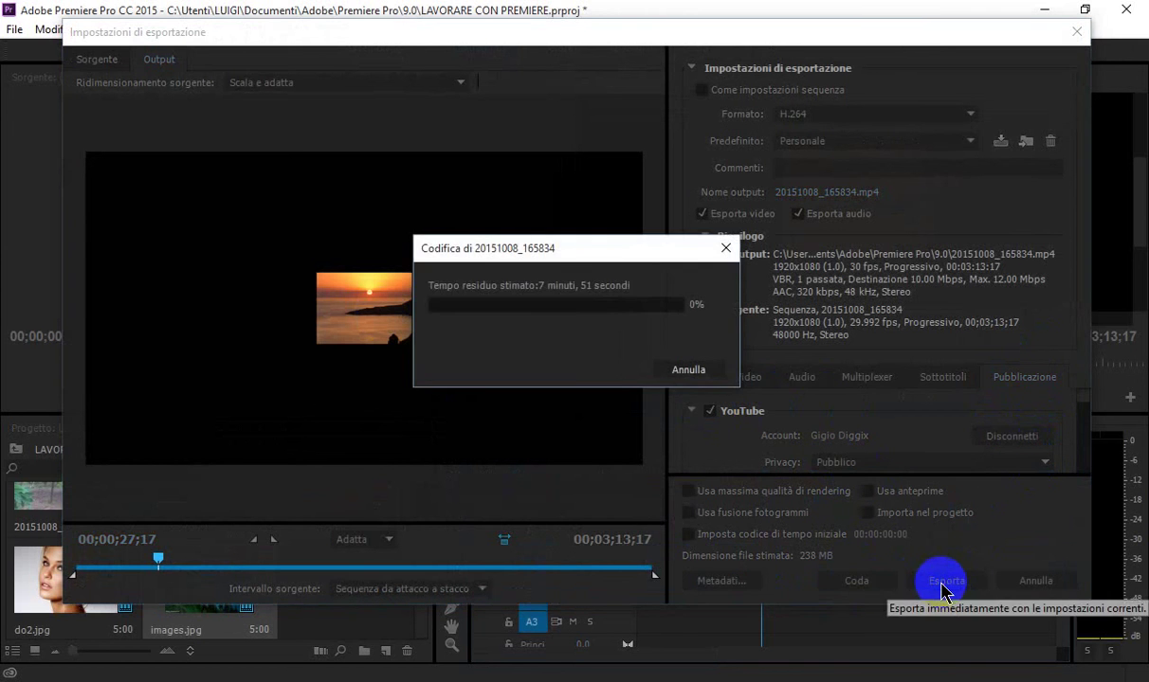